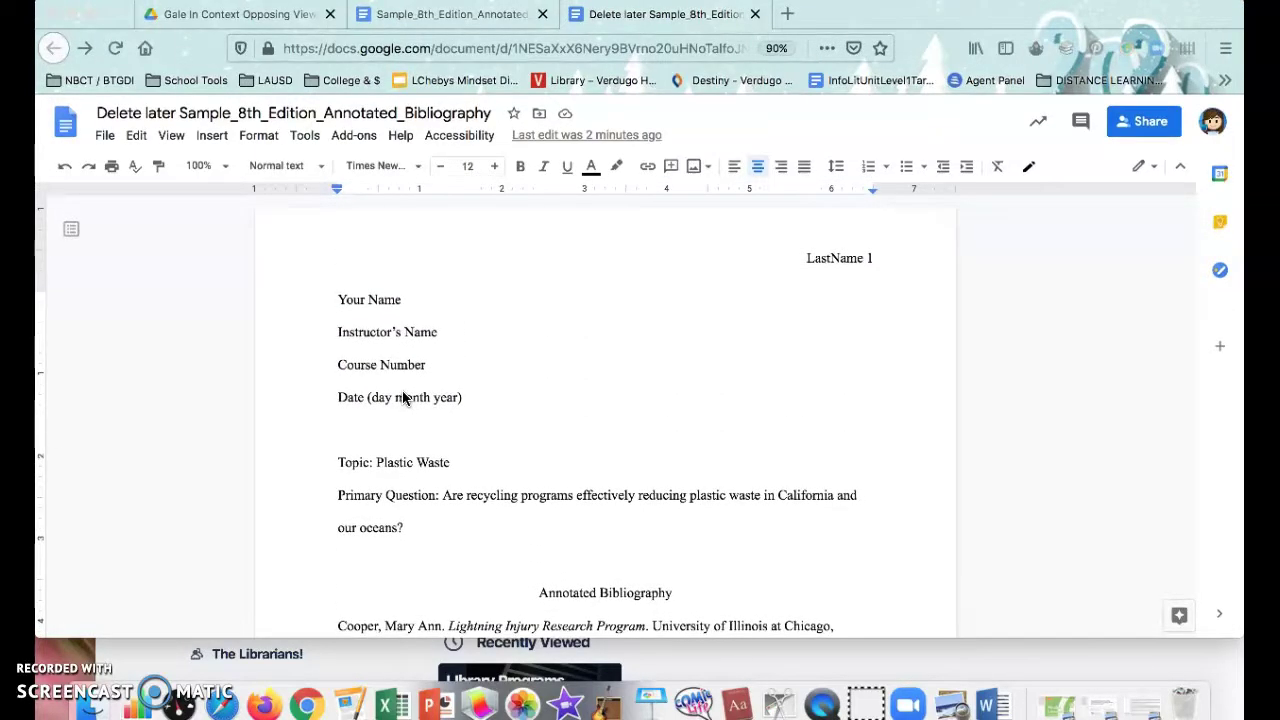
- Replace the LastName placeholder in the page header with the writer's last name and return to the document body
scroll(403, 397, "down", 1)
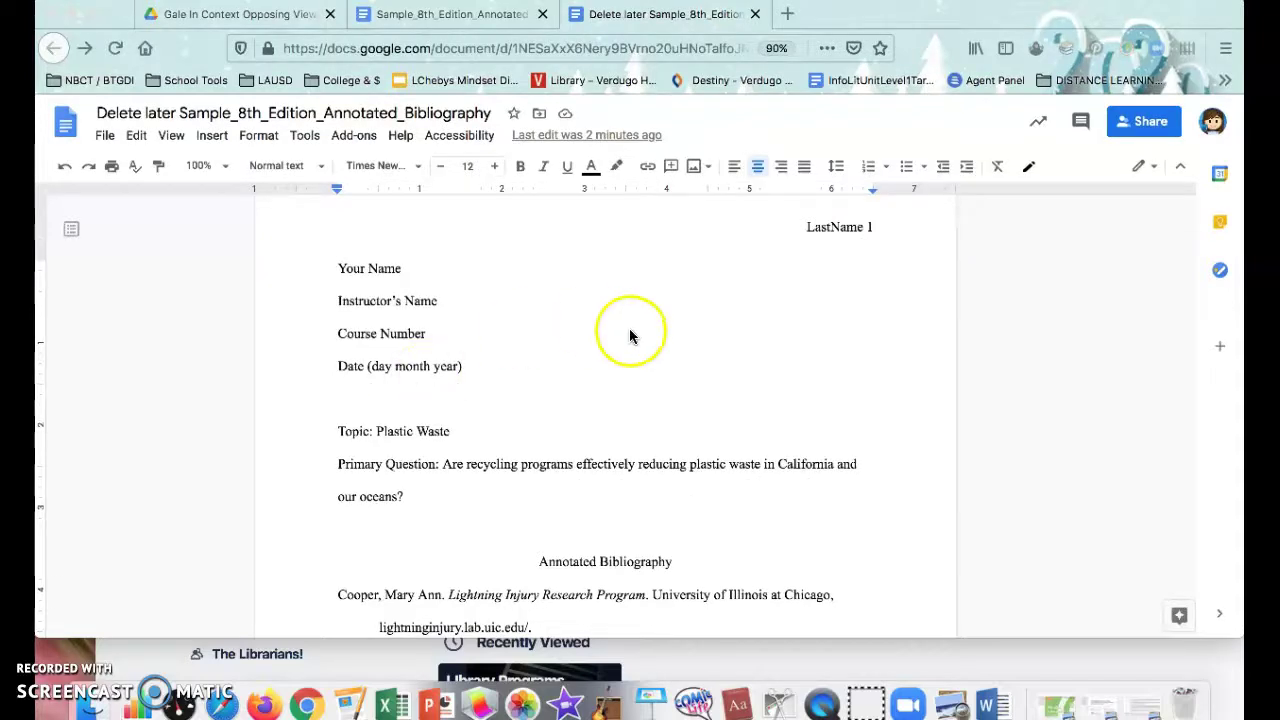
scroll(629, 335, "up", 1)
left_click(810, 256)
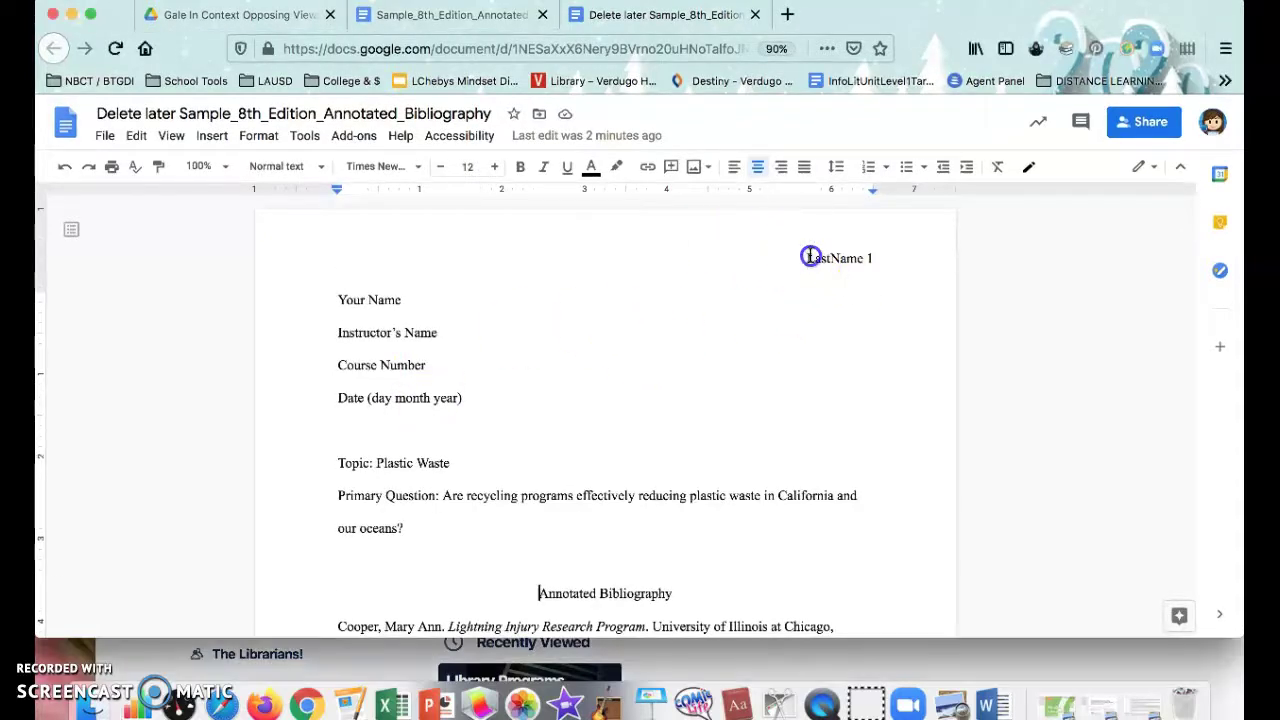
left_click_drag(867, 261, 795, 251)
double_click(805, 257)
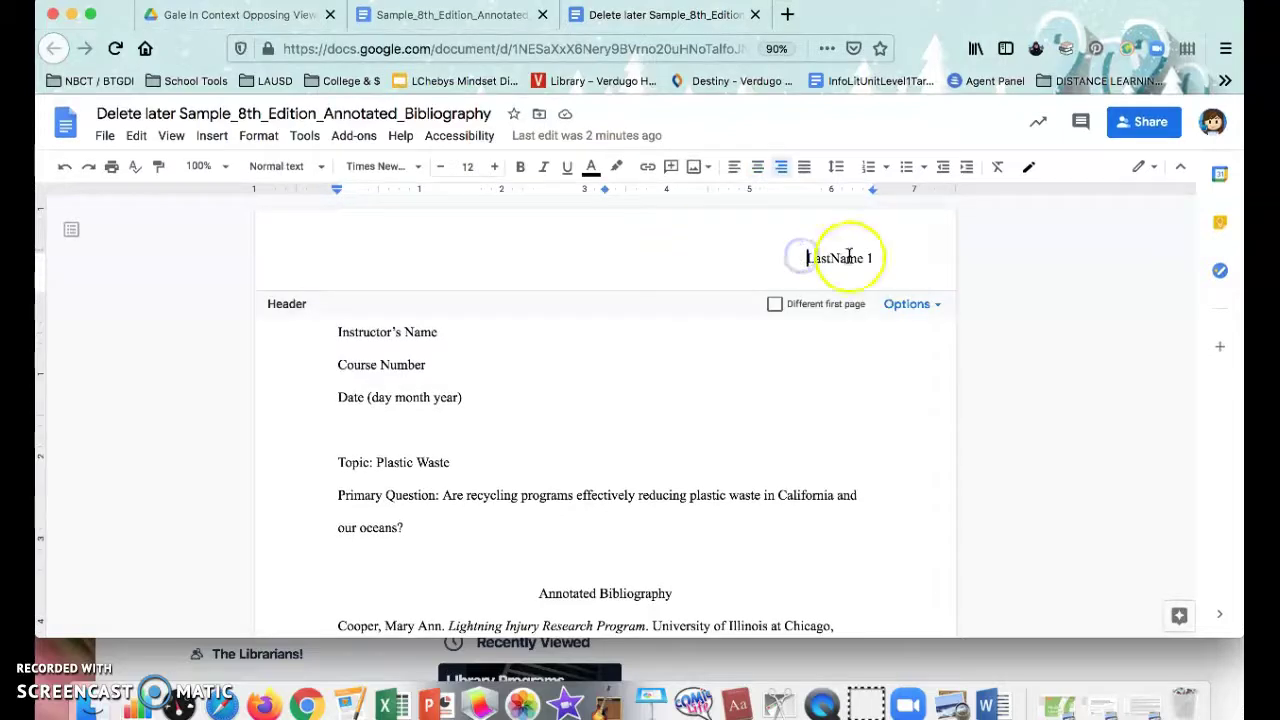
left_click_drag(862, 259, 805, 258)
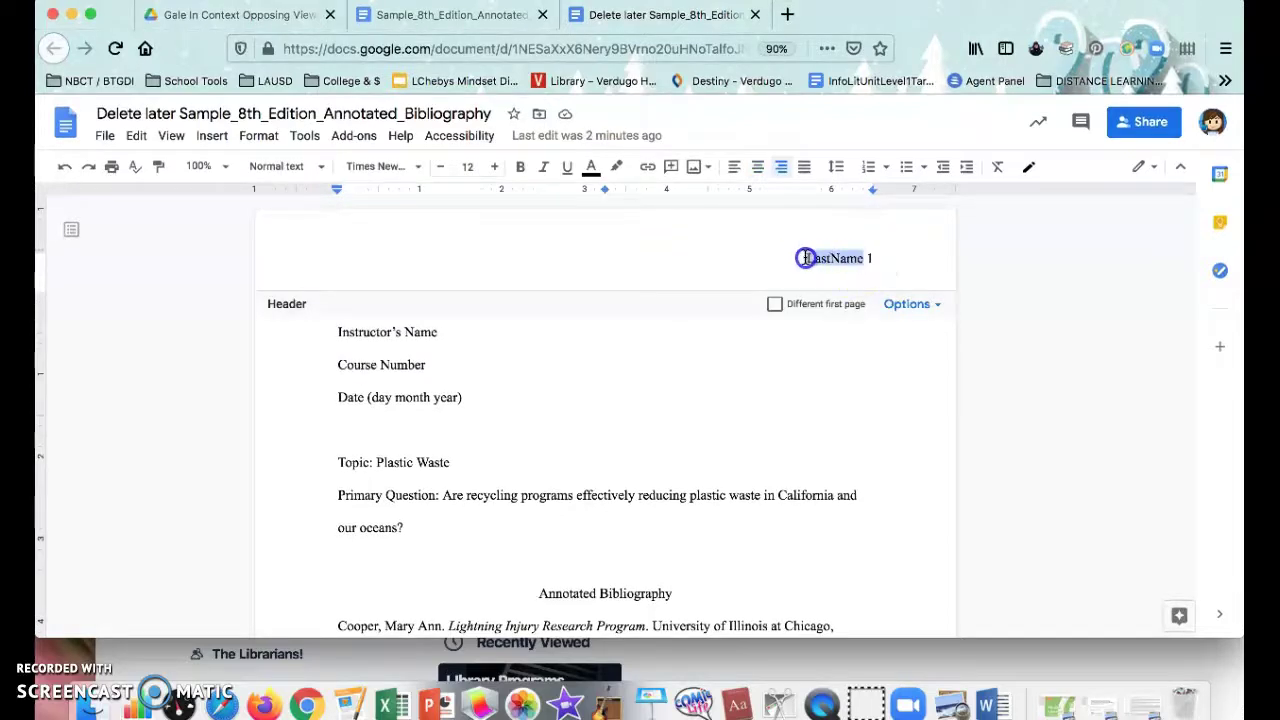
type("Cheby")
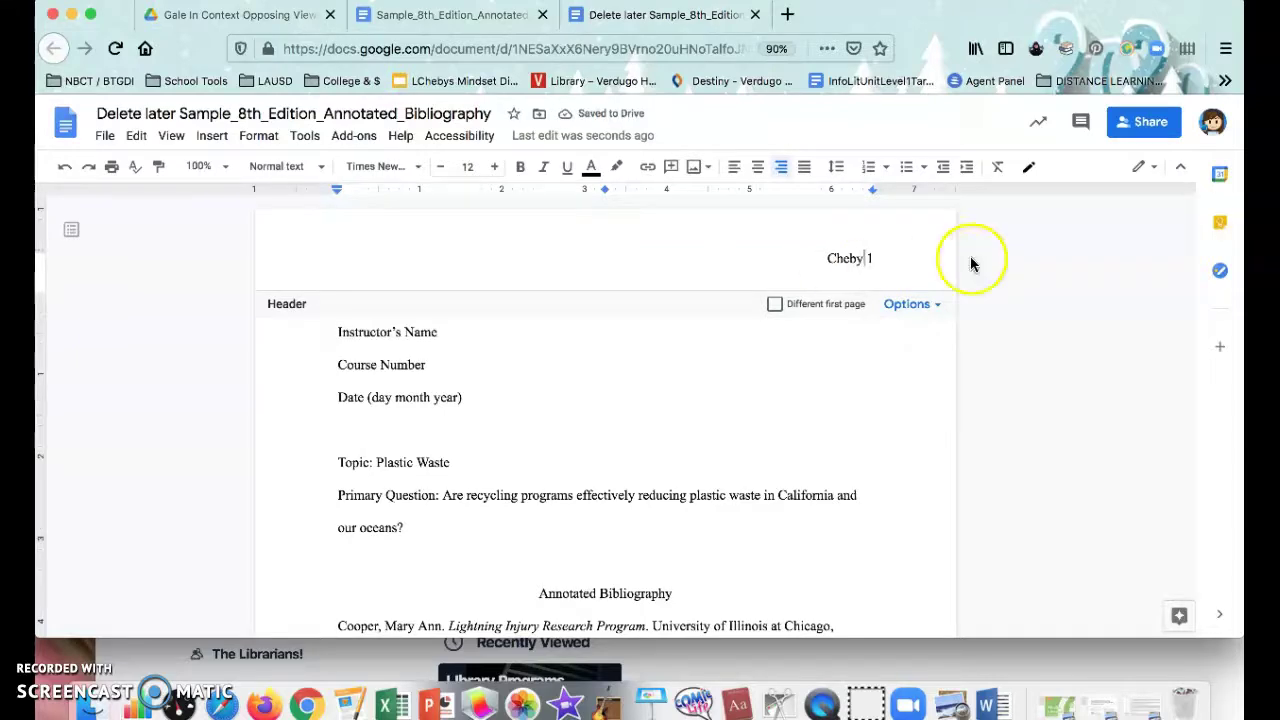
left_click(886, 257)
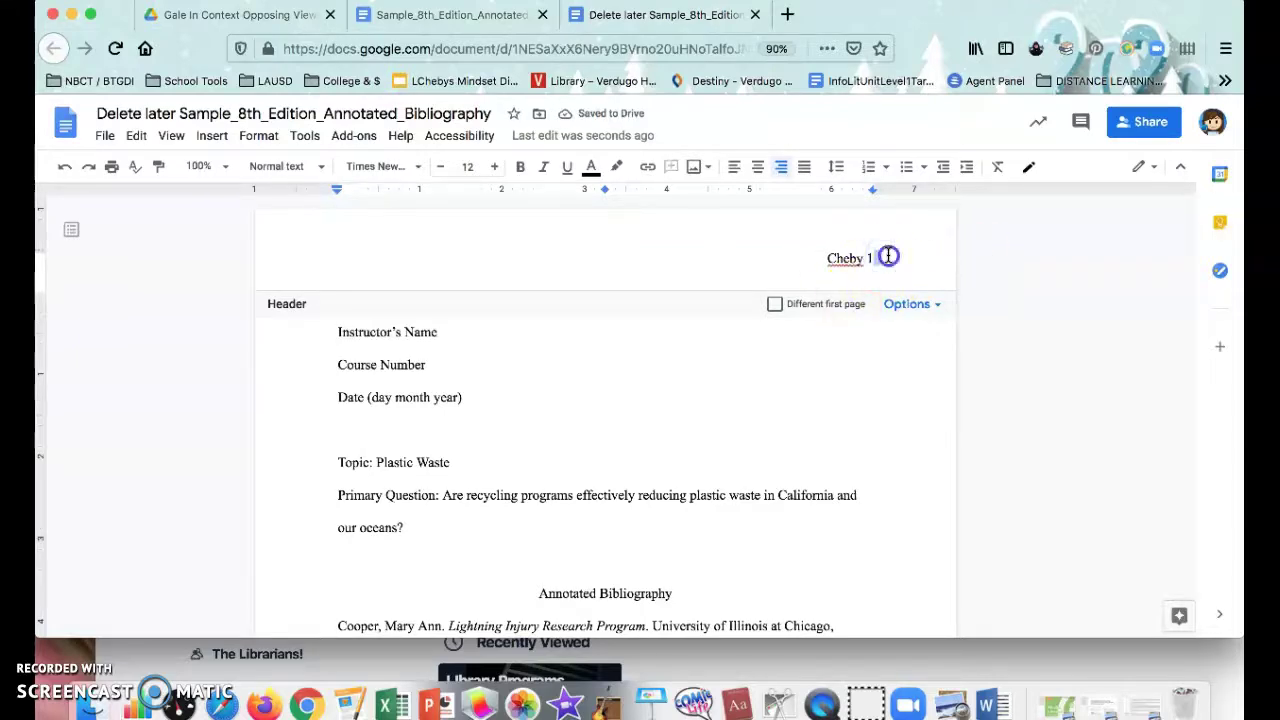
left_click(557, 361)
- Review the four heading lines for the writer's name, instructor's name, course number and date
scroll(510, 339, "down", 1)
scroll(510, 339, "up", 1)
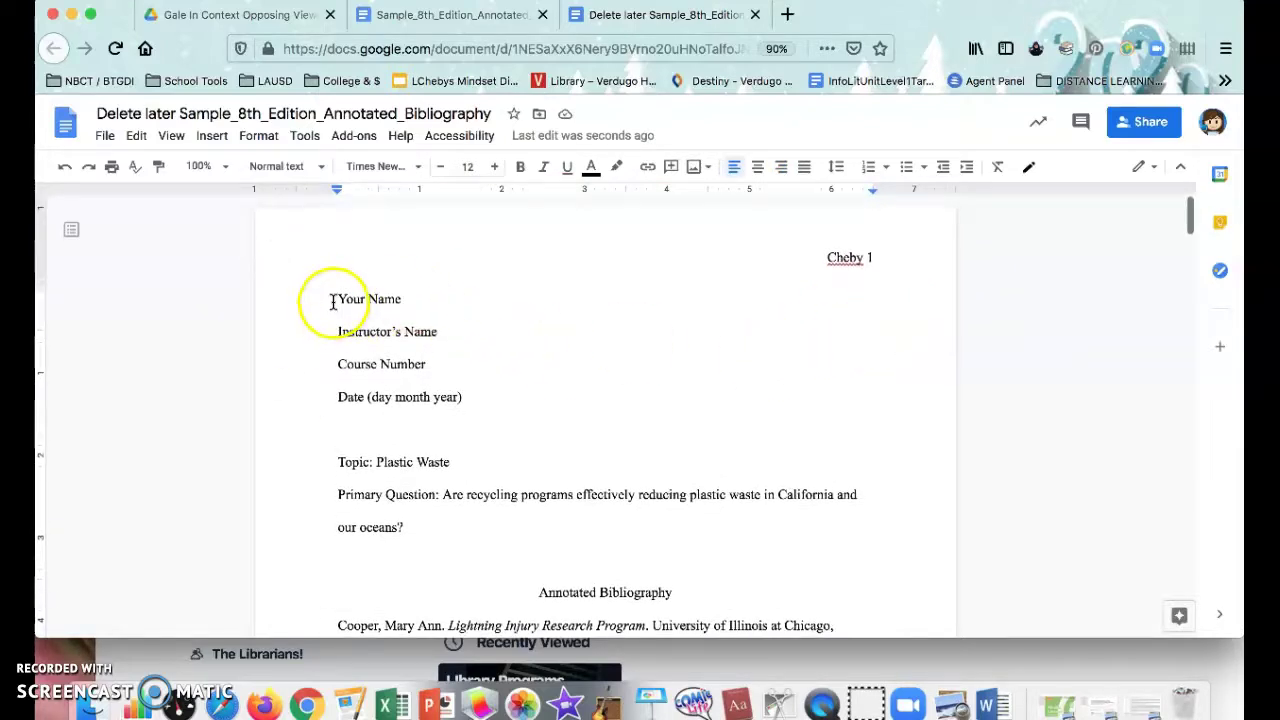
left_click_drag(333, 300, 482, 398)
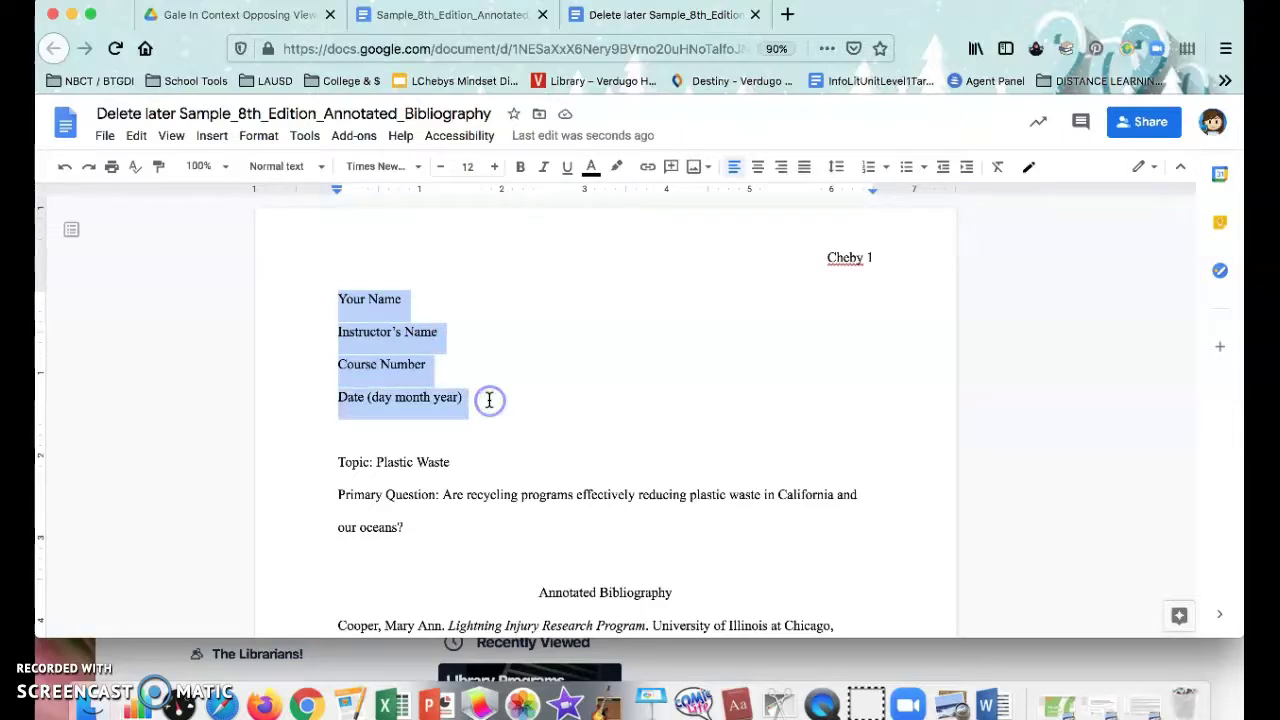
left_click(402, 302)
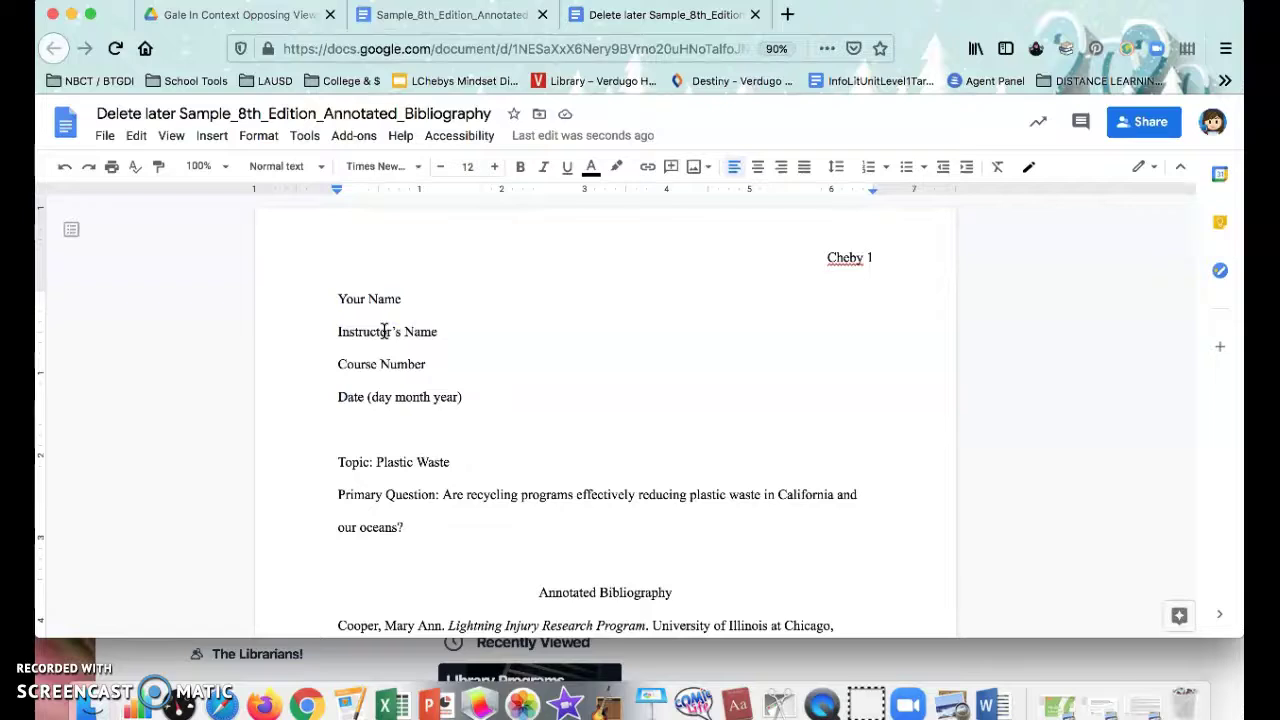
left_click(376, 364)
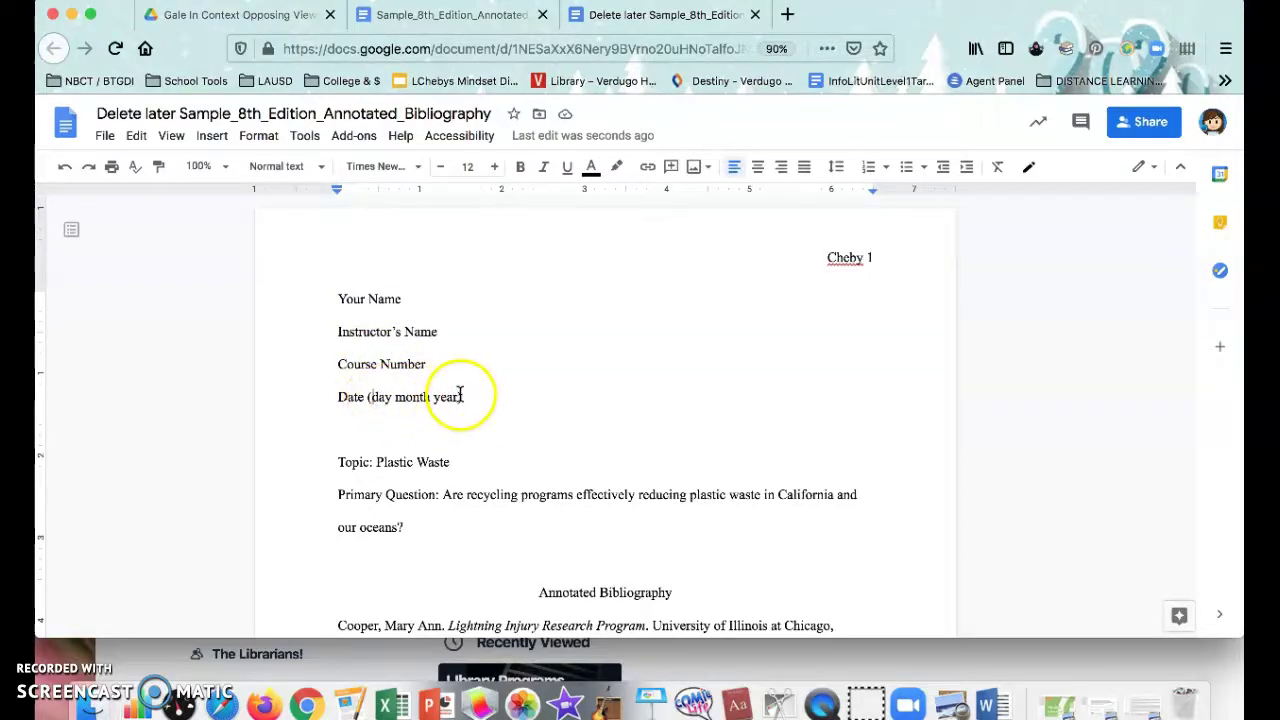
left_click_drag(338, 299, 460, 397)
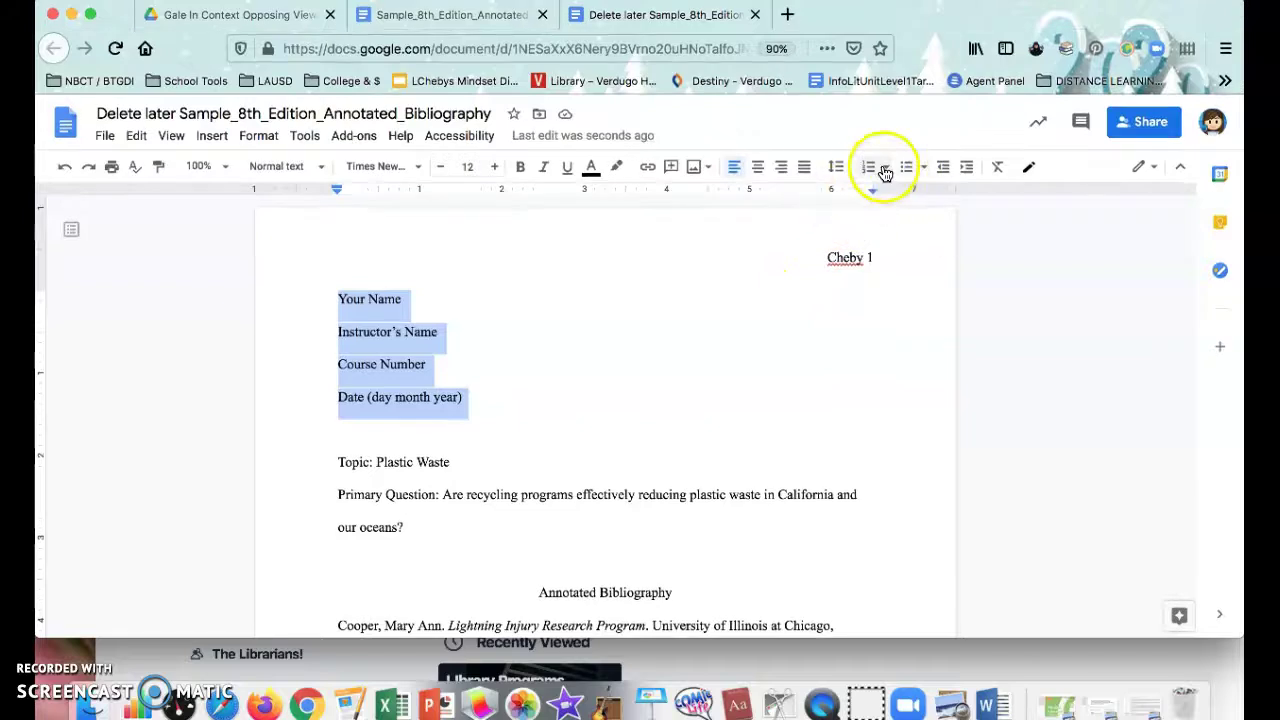
- Apply custom spacing at the Course Number line with line spacing 2 and paragraph spacing 0 pt before and after
left_click(680, 364)
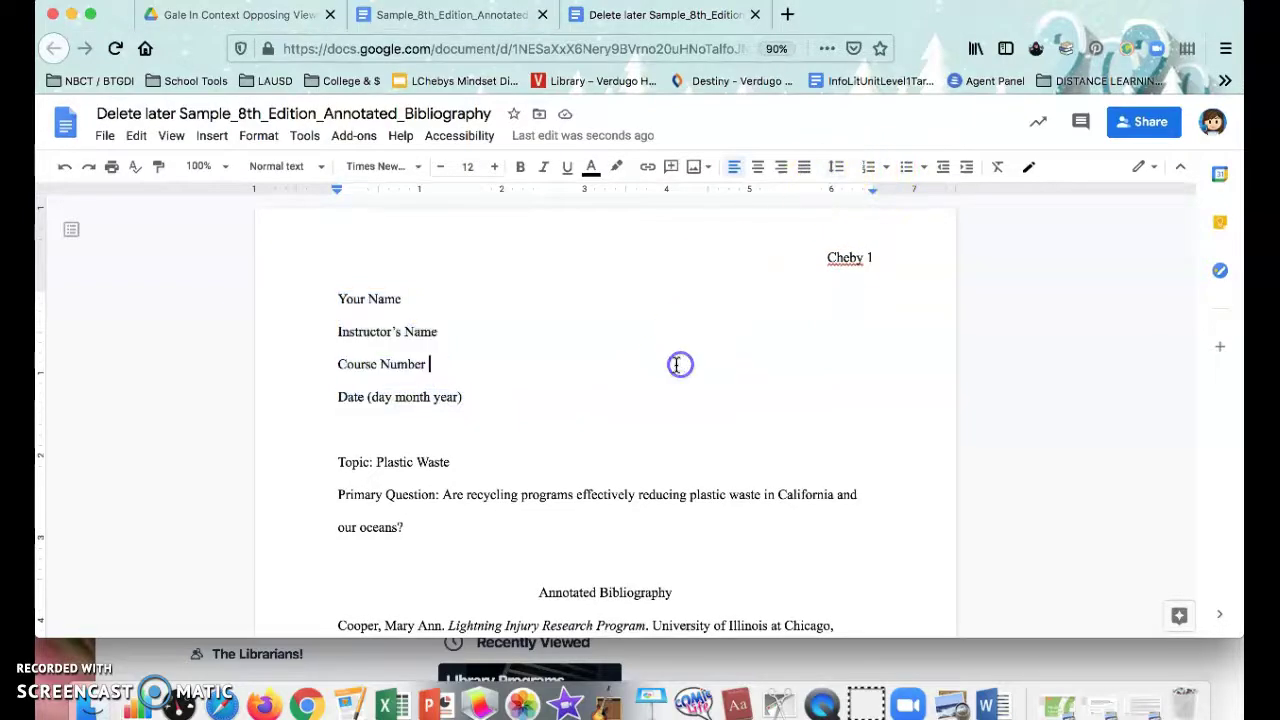
left_click(838, 167)
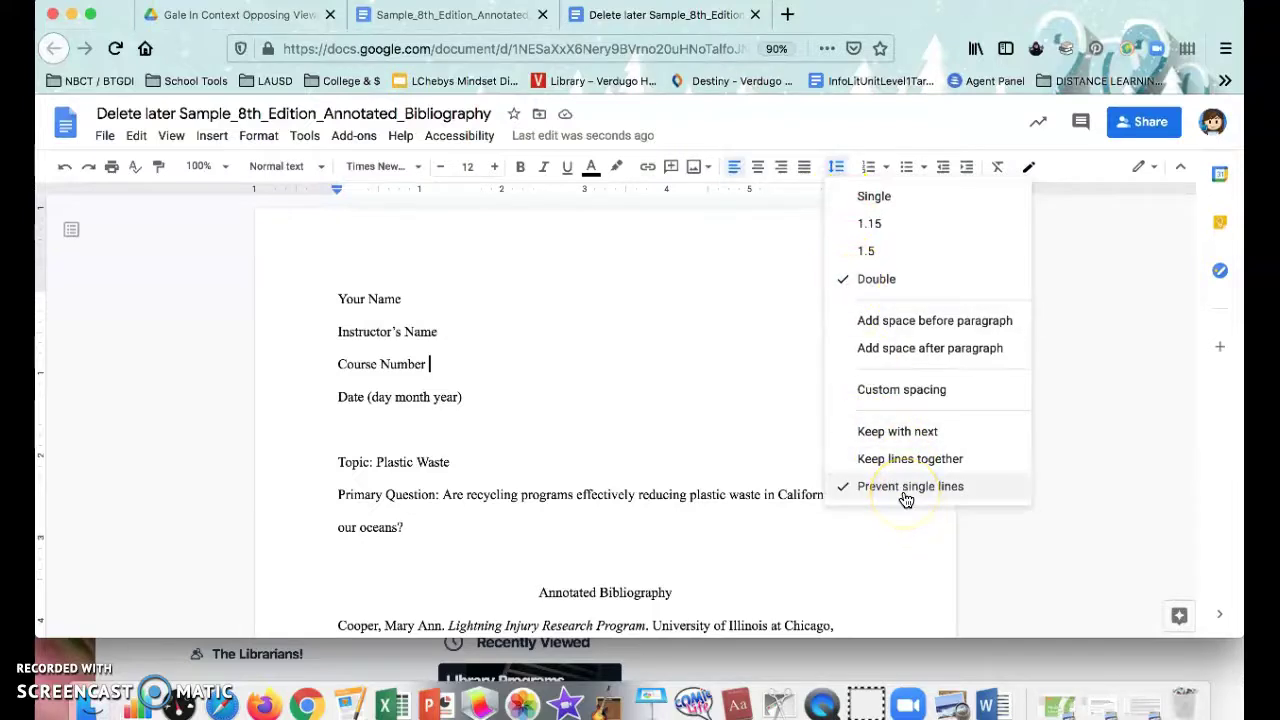
left_click(901, 394)
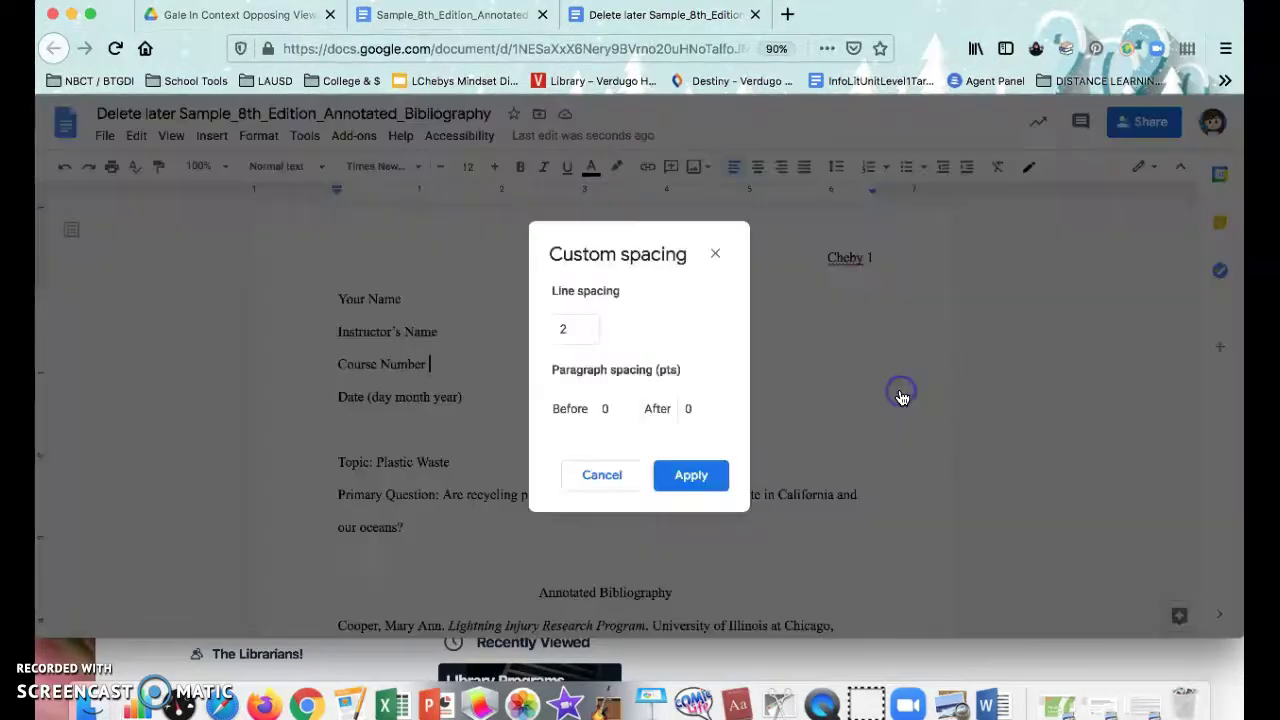
left_click(614, 406)
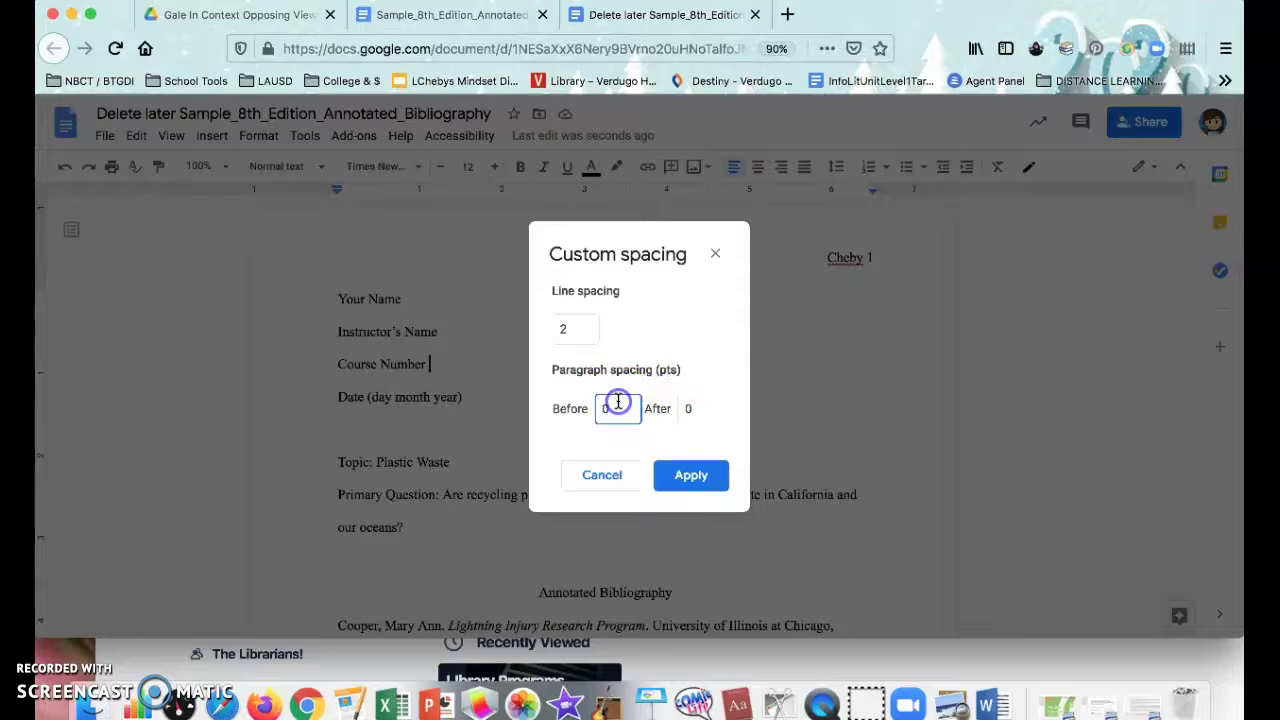
left_click(705, 408)
left_click(623, 403)
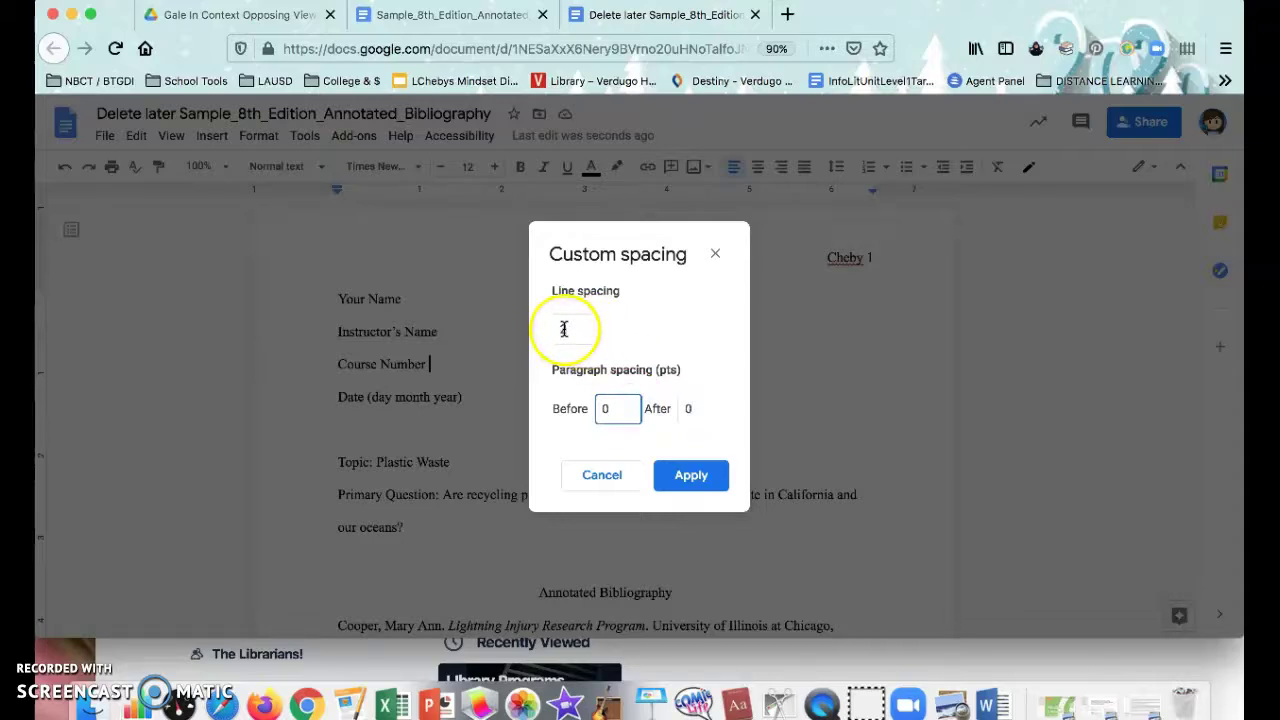
left_click(676, 474)
- Examine the spacing below the date line and the Topic and Primary Question lines of the sample
scroll(445, 462, "down", 2)
left_click(480, 278)
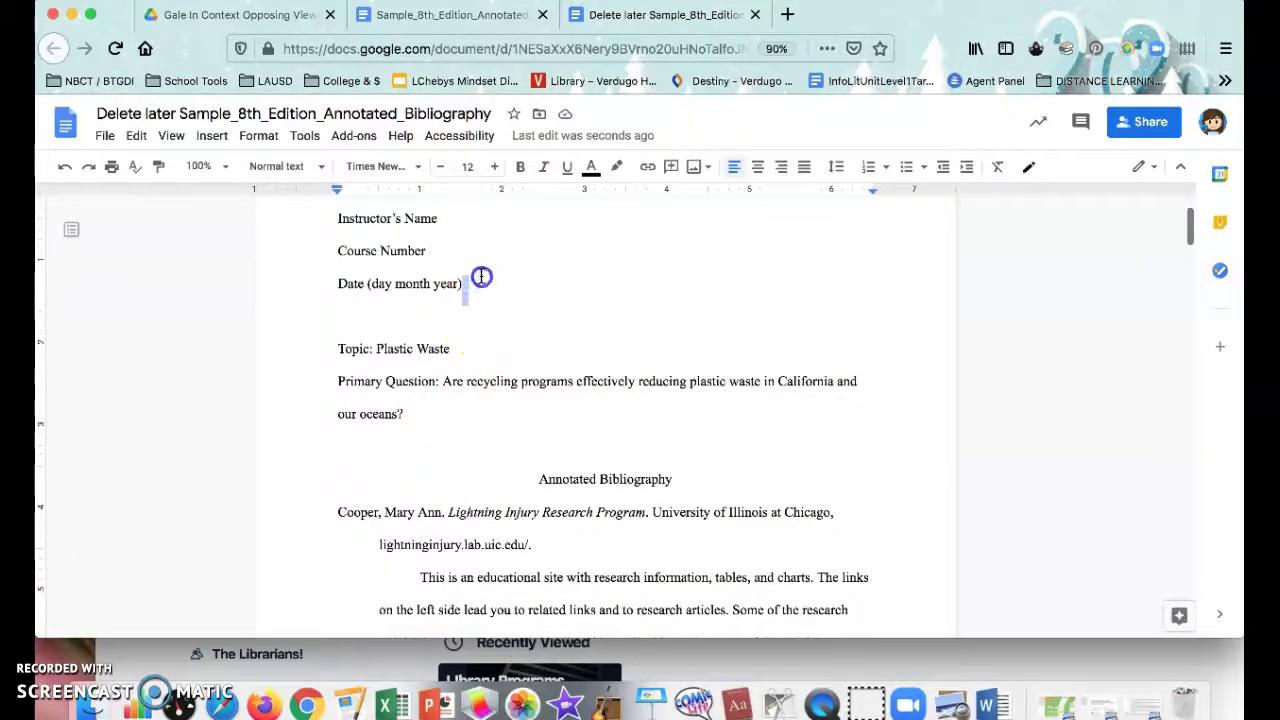
left_click(490, 304)
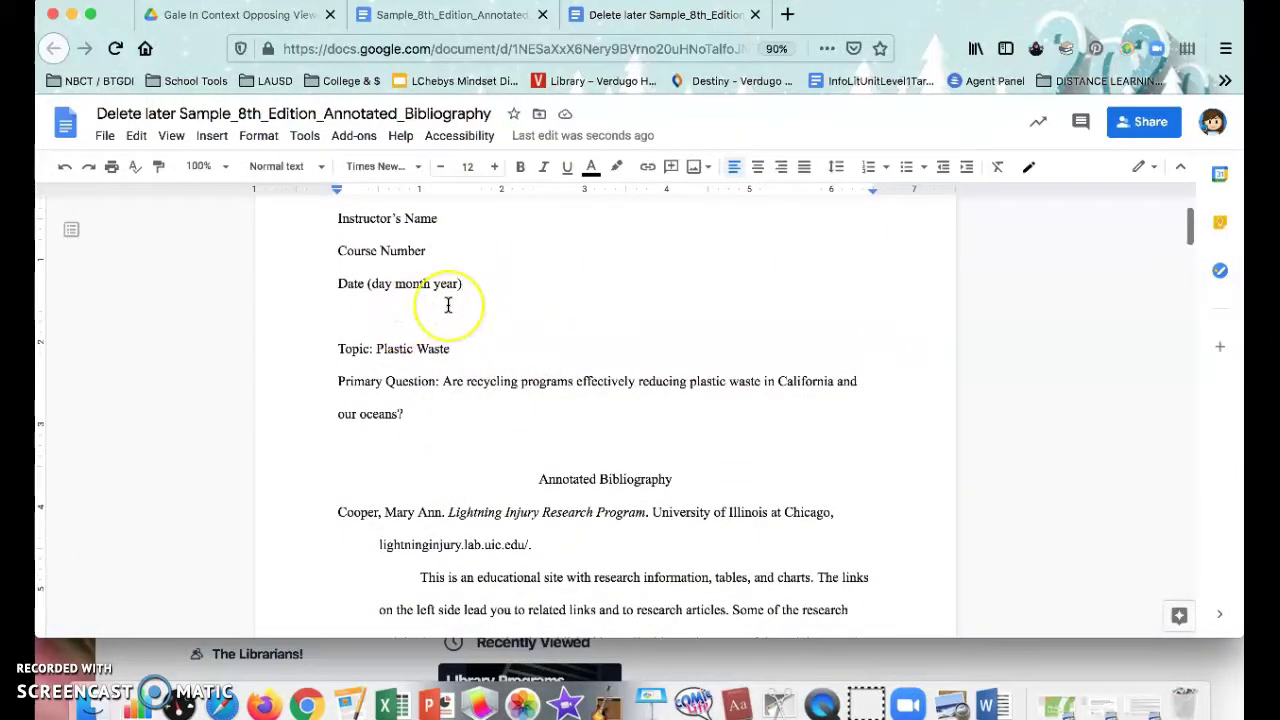
left_click_drag(378, 290, 377, 338)
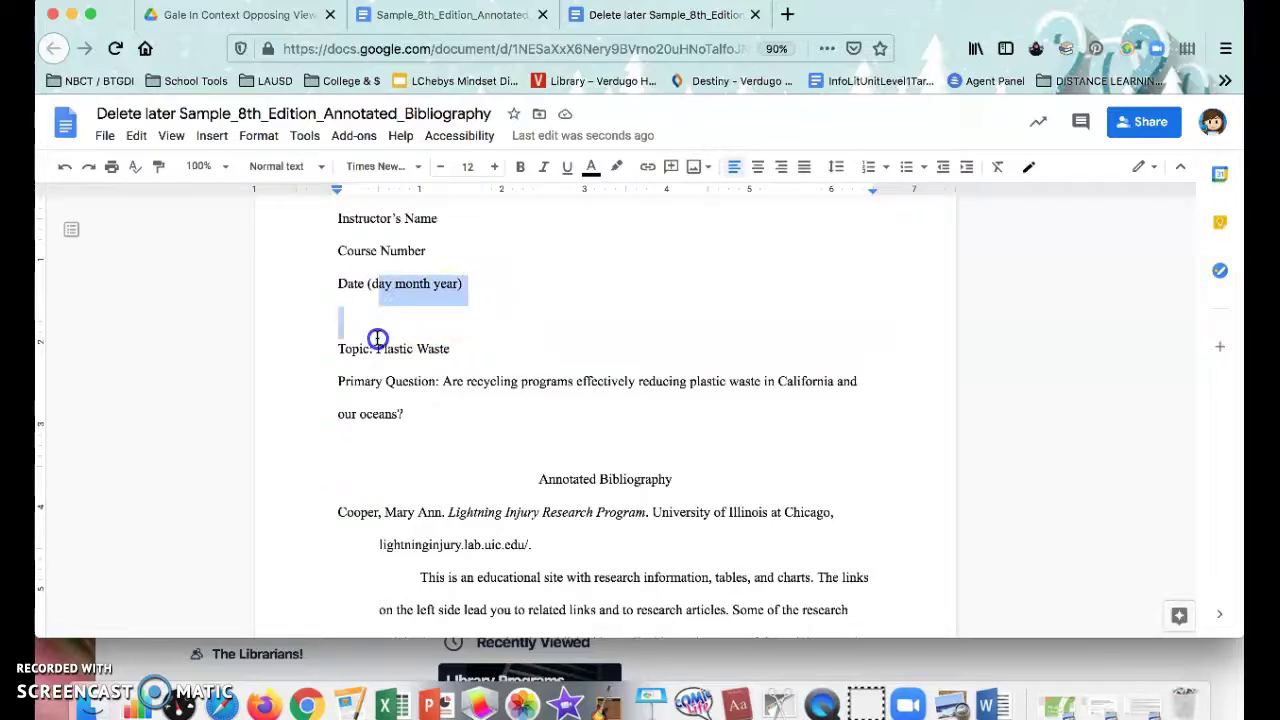
left_click(337, 286)
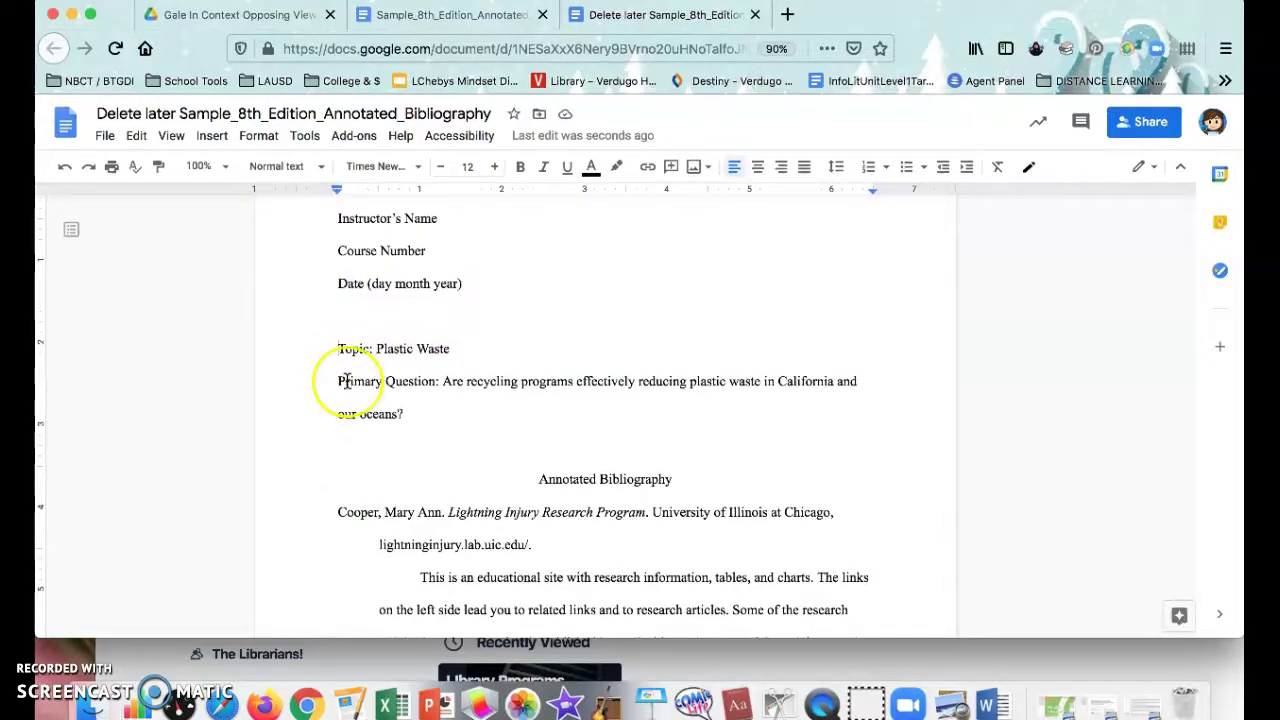
scroll(345, 380, "down", 1)
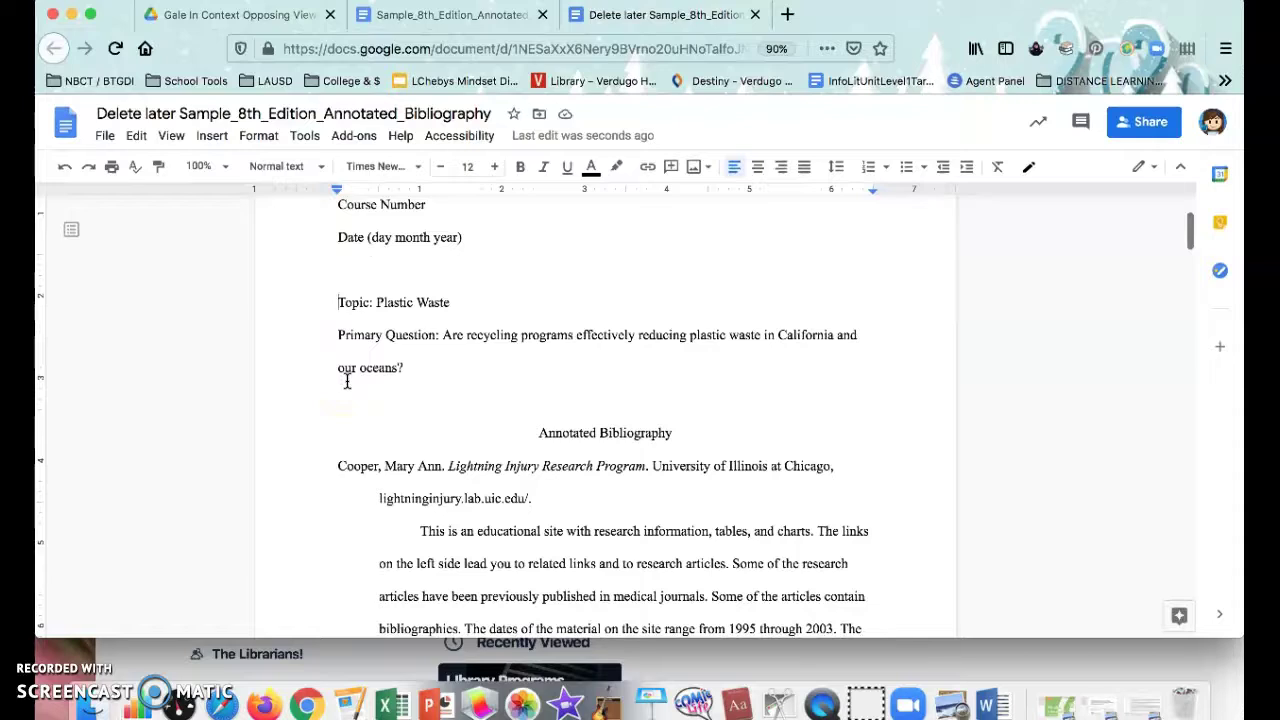
scroll(347, 381, "up", 2)
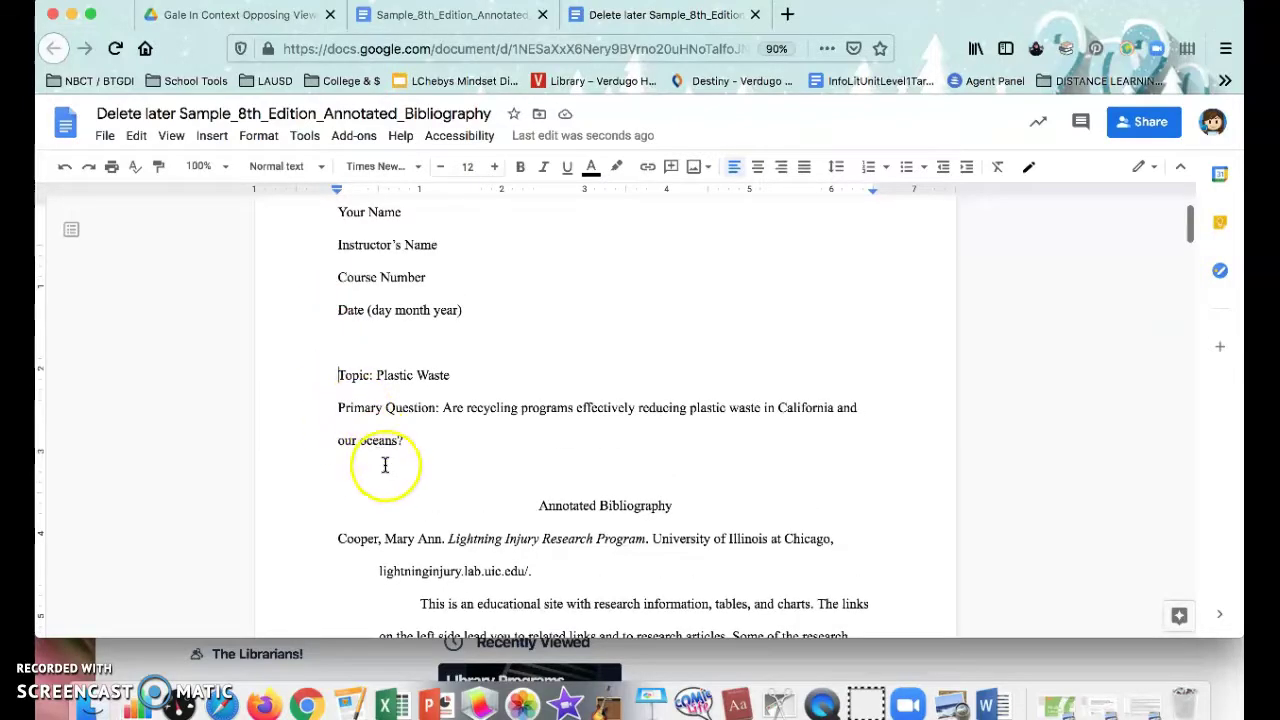
left_click_drag(337, 378, 448, 439)
left_click(448, 439)
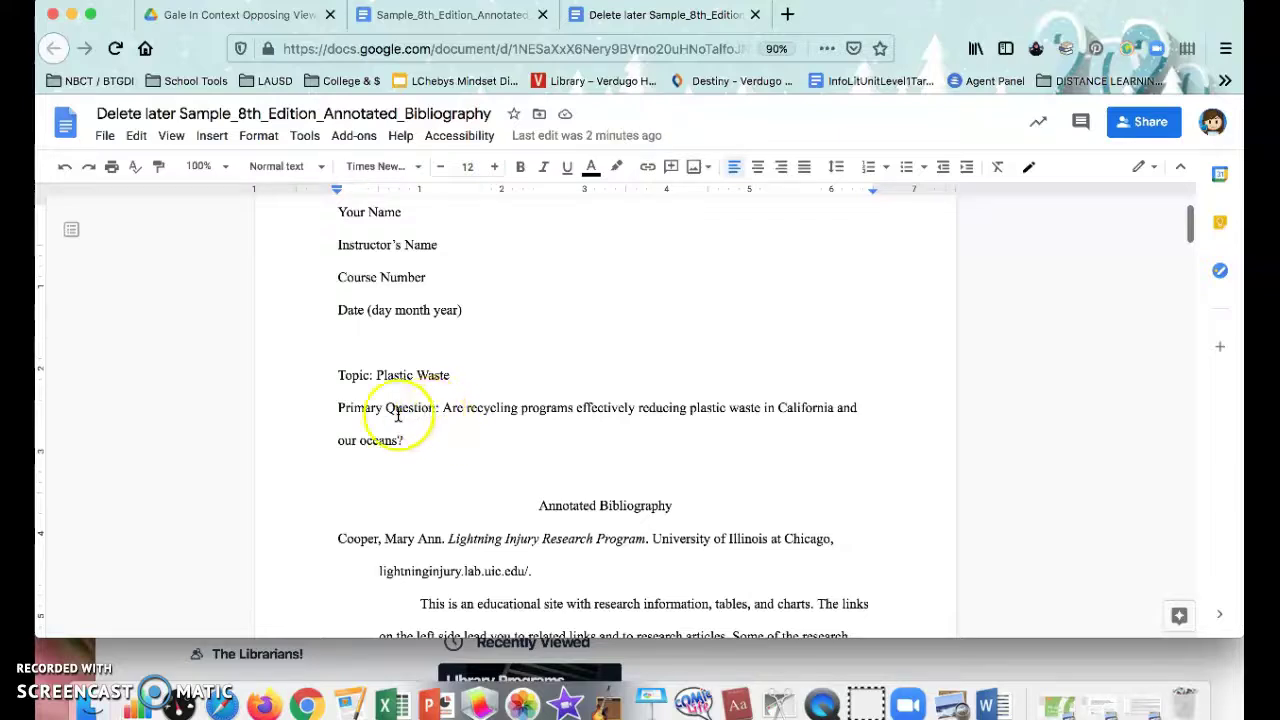
left_click_drag(338, 376, 411, 443)
left_click(440, 408)
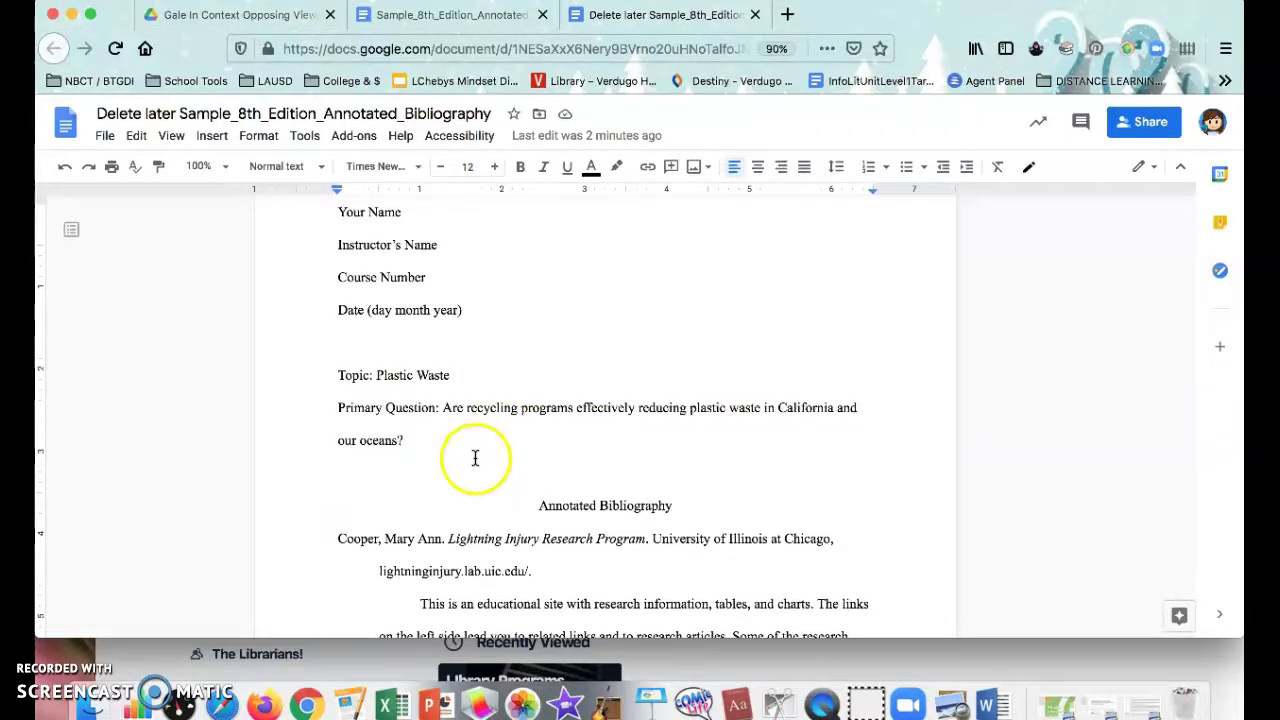
- Examine the centred Annotated Bibliography title and the hanging indent of the Lightning Injury Research Program citation
scroll(476, 452, "down", 3)
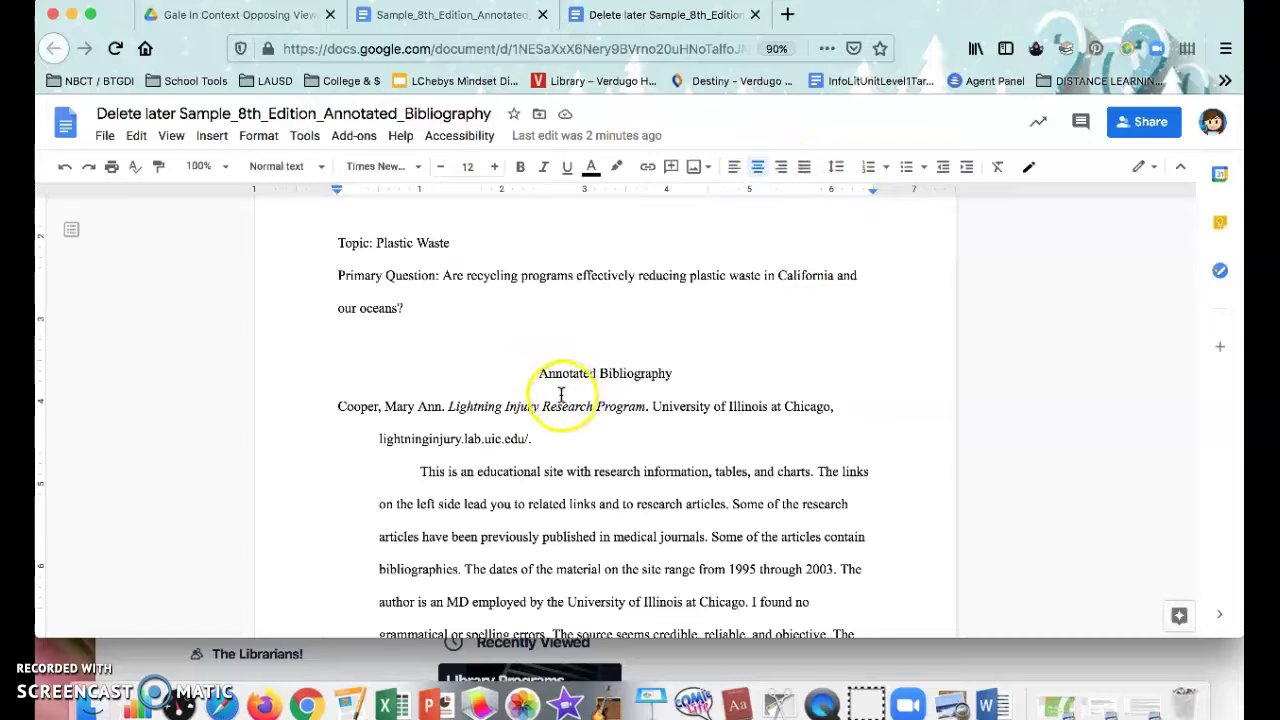
left_click_drag(538, 373, 691, 369)
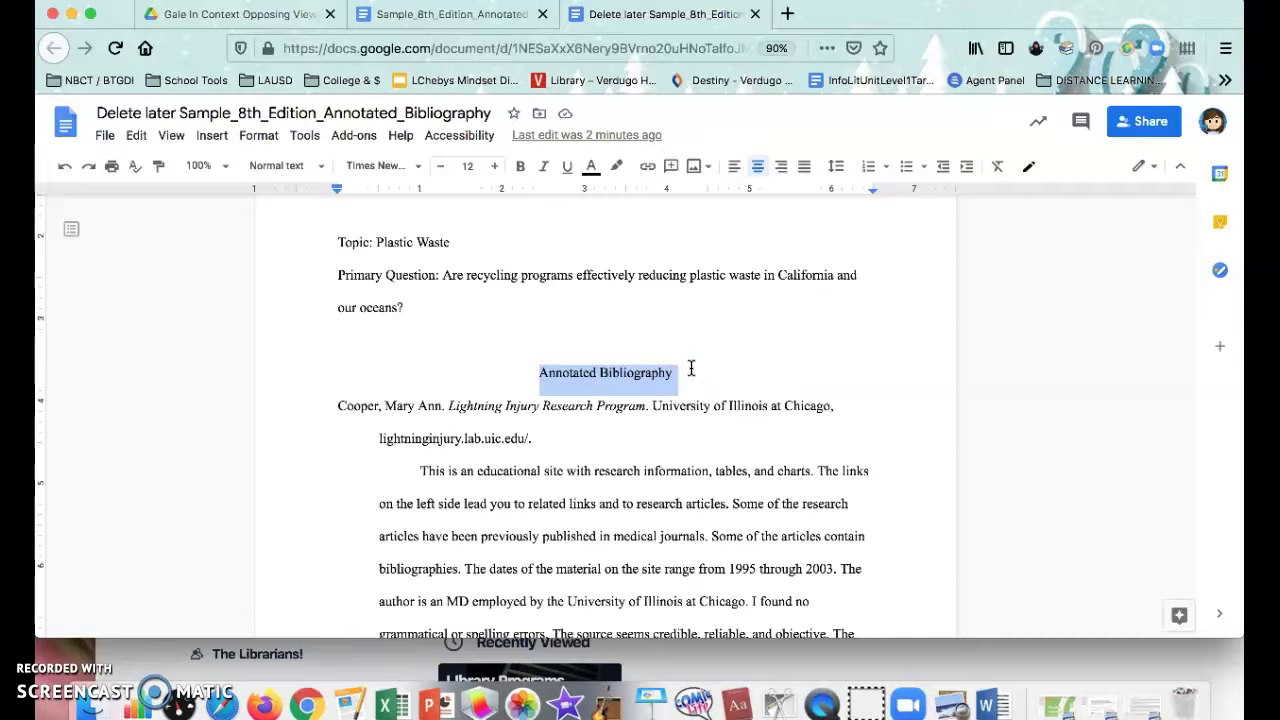
left_click(709, 405)
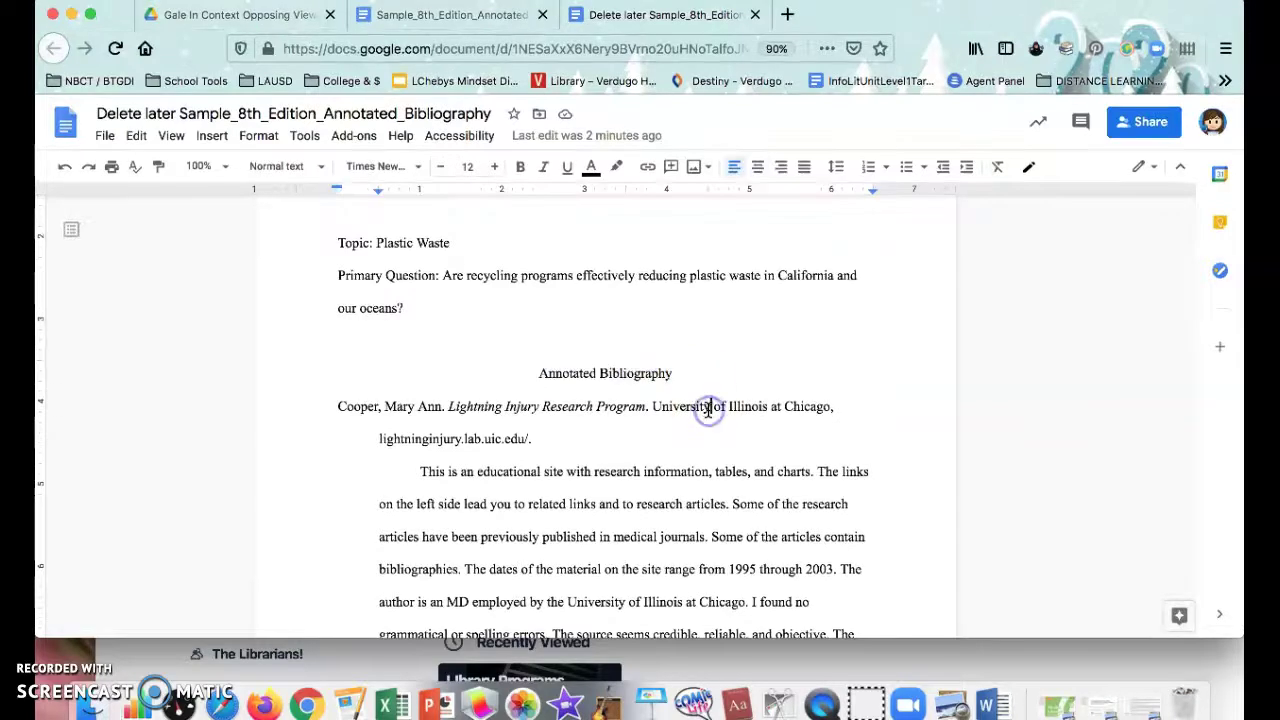
scroll(708, 410, "down", 2)
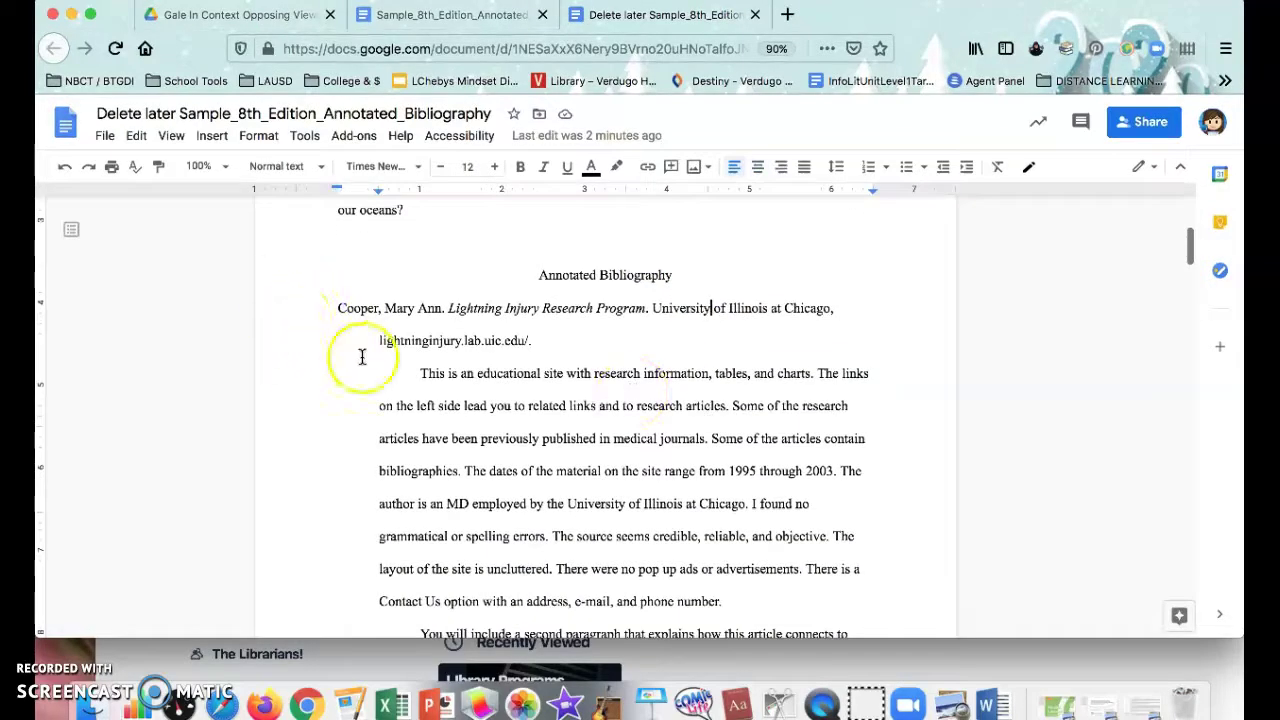
scroll(379, 413, "down", 1)
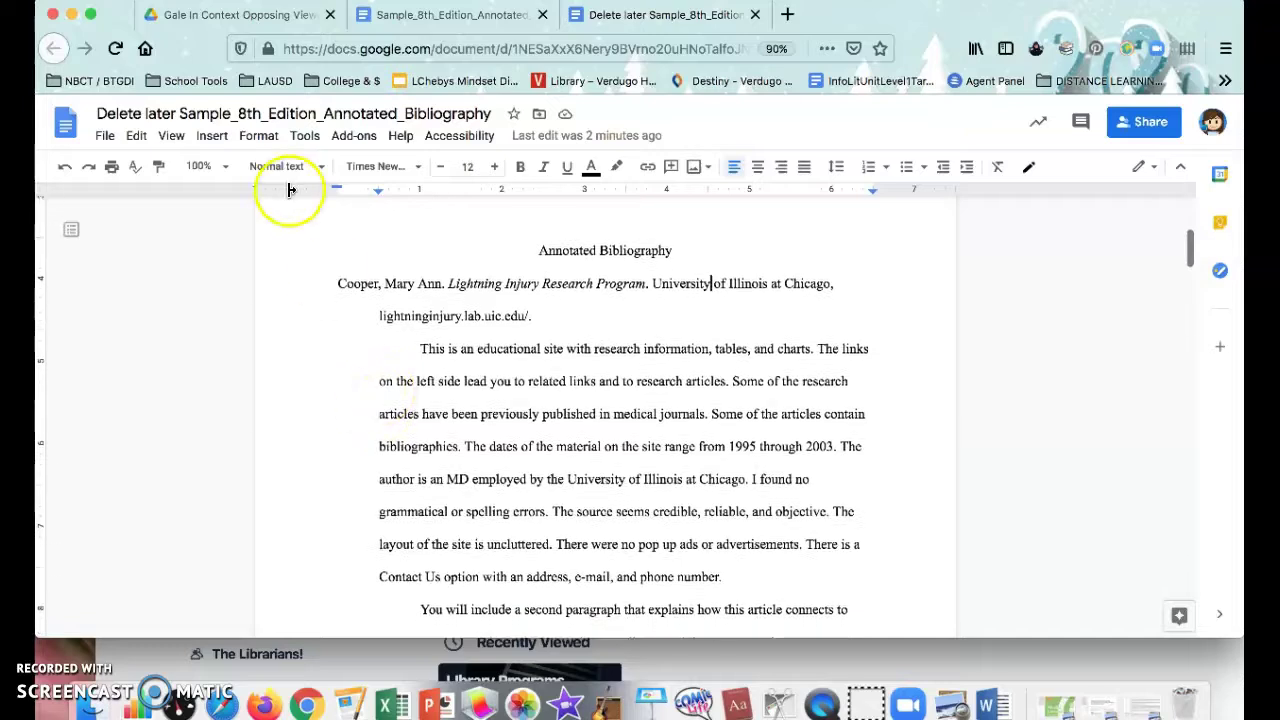
left_click(345, 286)
left_click_drag(347, 288, 537, 314)
scroll(545, 314, "down", 3)
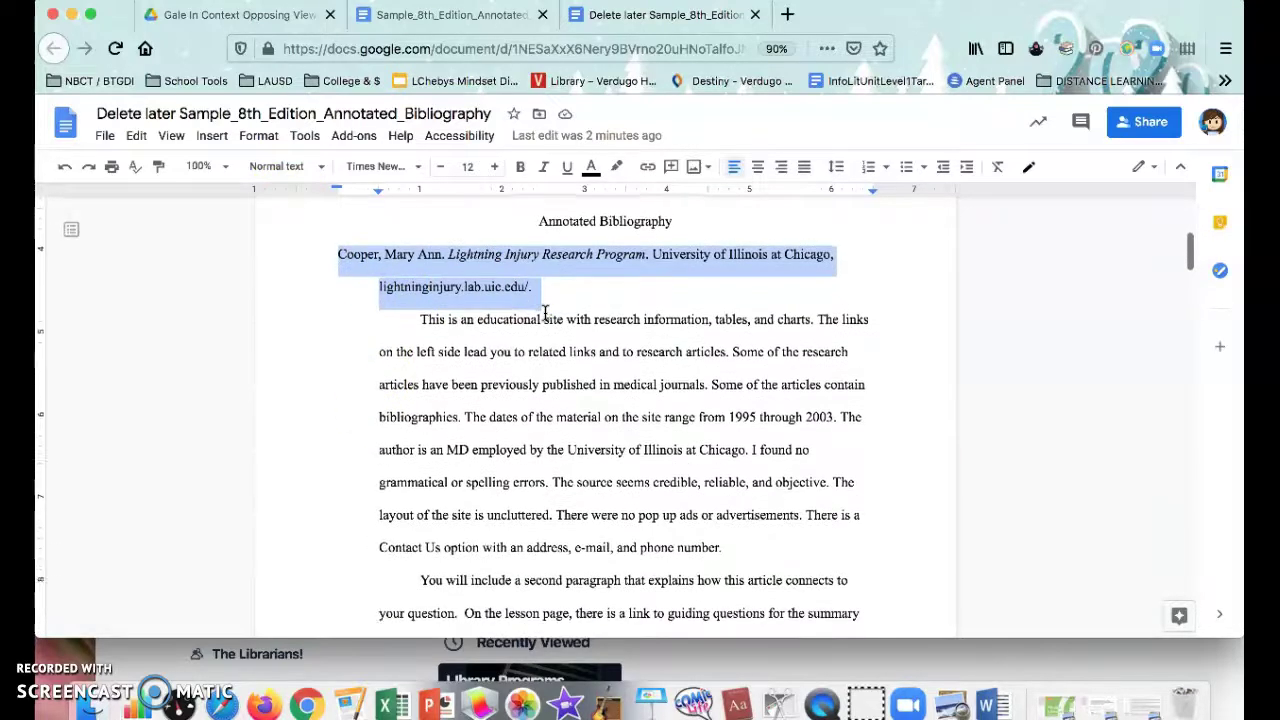
- Examine the two indented annotation paragraphs under the first citation and look through the remaining bibliography entries
scroll(545, 314, "up", 2)
left_click(409, 310)
left_click_drag(409, 312, 800, 524)
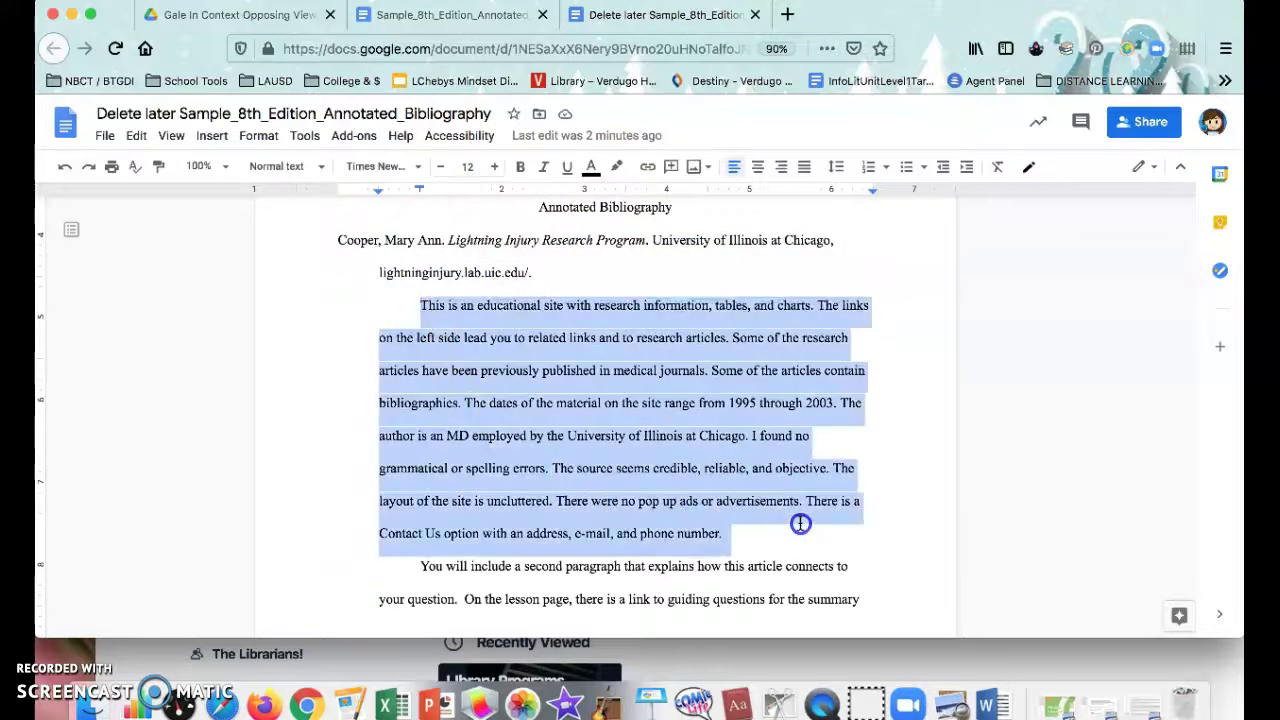
scroll(800, 523, "down", 3)
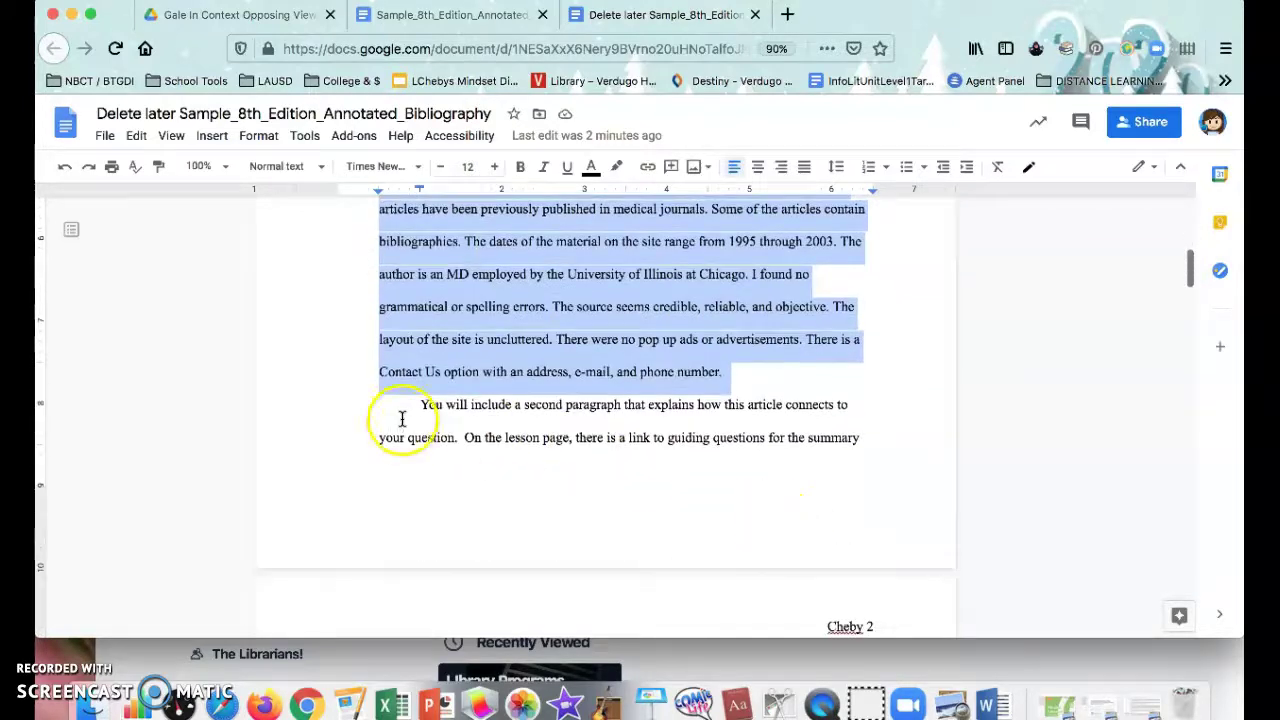
scroll(404, 405, "down", 2)
left_click(402, 302)
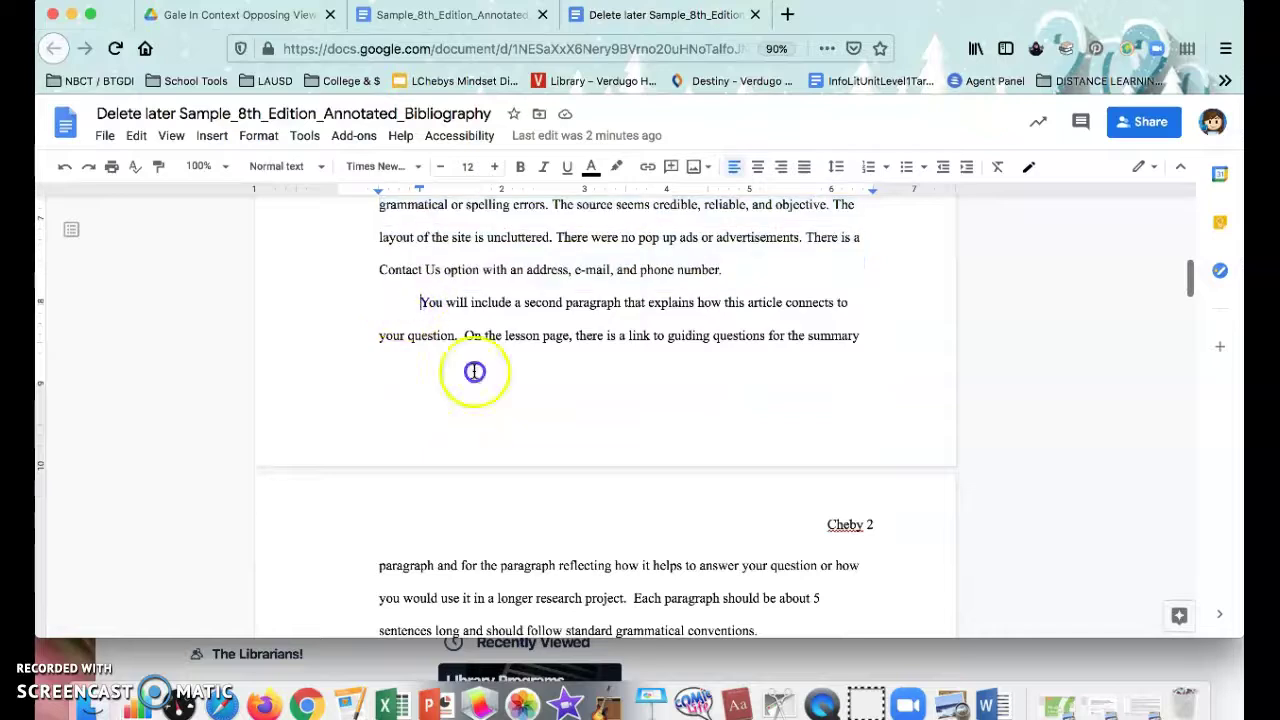
left_click_drag(642, 585, 797, 446)
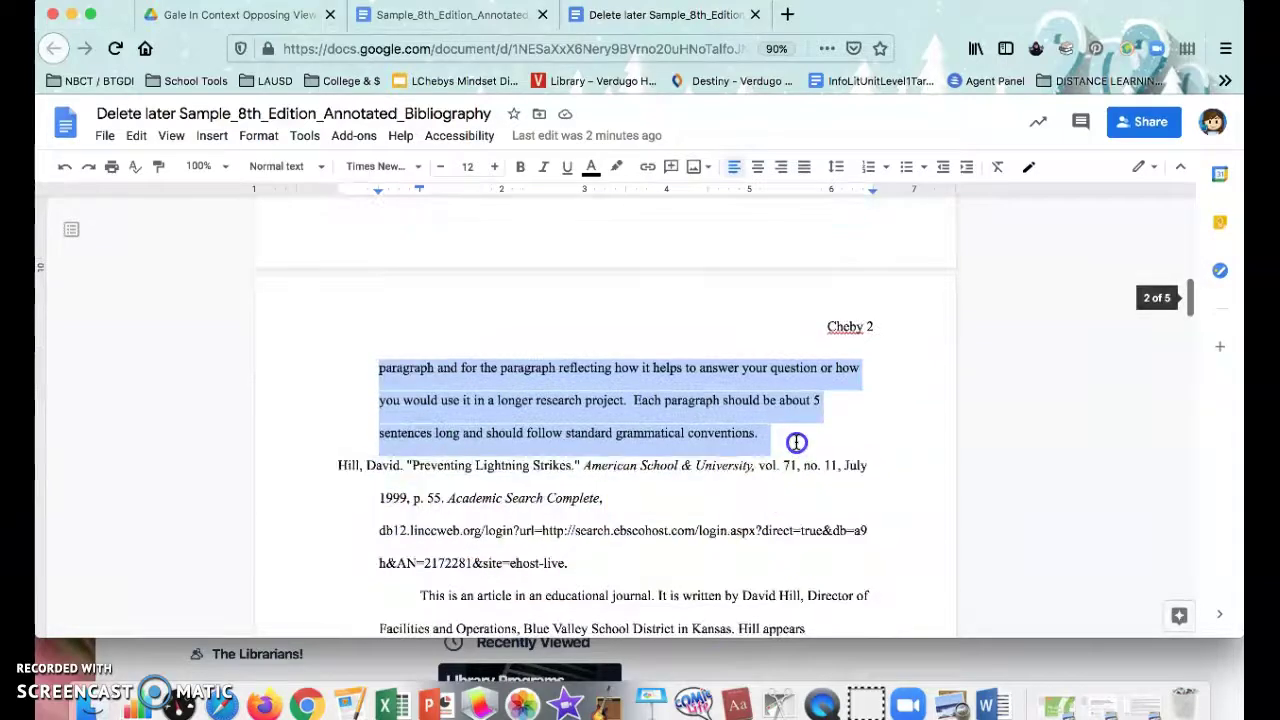
scroll(795, 441, "up", 6)
scroll(793, 440, "down", 6)
left_click(793, 440)
scroll(793, 440, "down", 10)
scroll(793, 441, "down", 15)
scroll(793, 441, "up", 12)
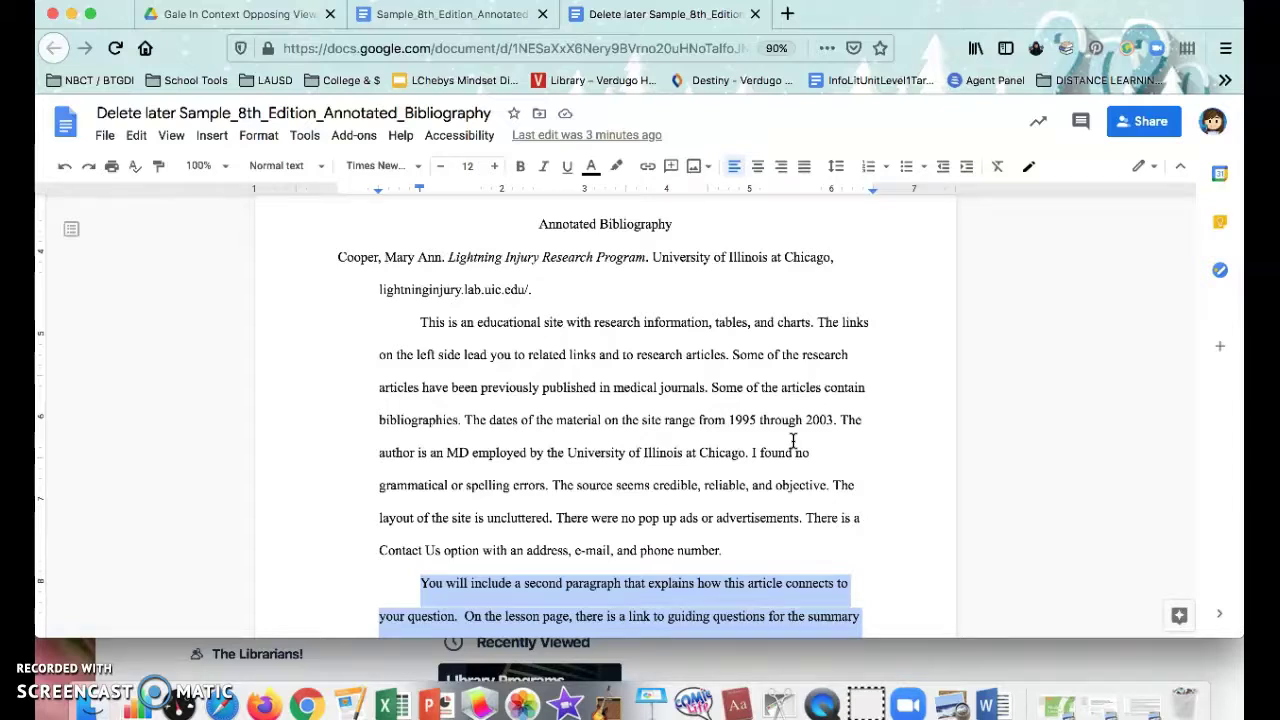
- Examine the first letters of the Lightning Injury Research Program and Preventing Lightning Strikes citations, and look through the remaining entries
left_click(342, 258)
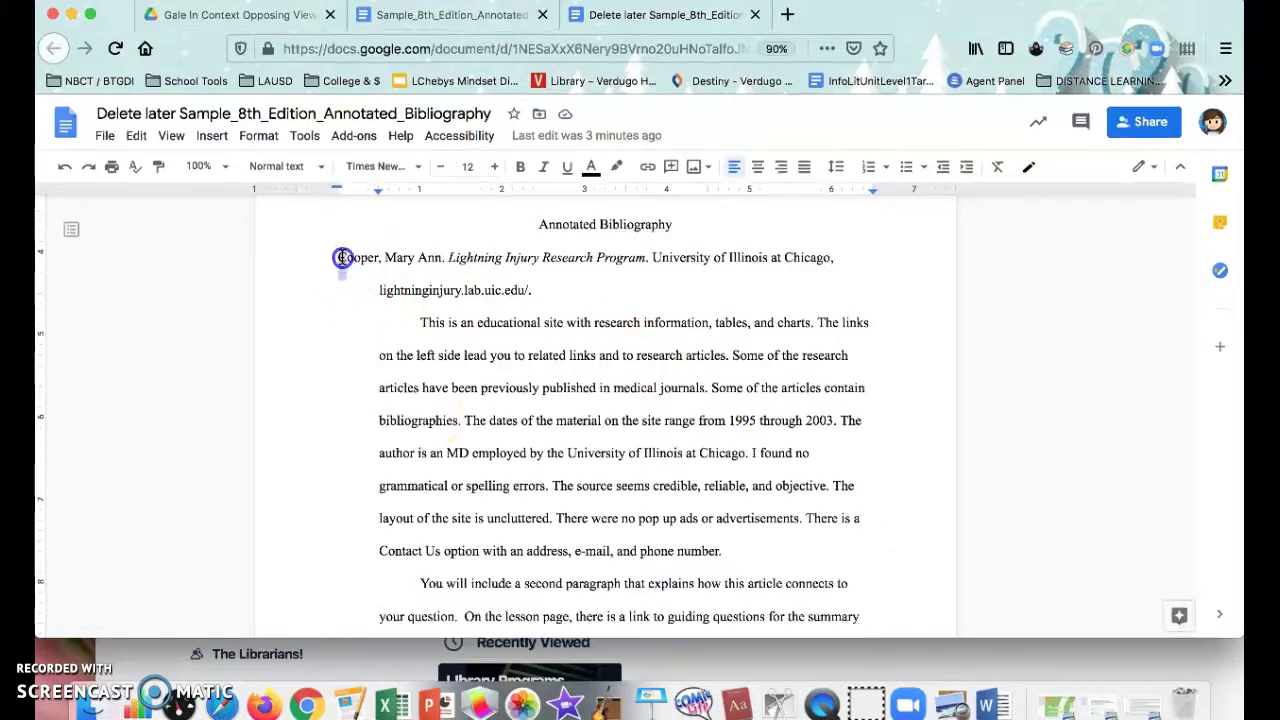
scroll(423, 420, "down", 3)
scroll(383, 450, "down", 5)
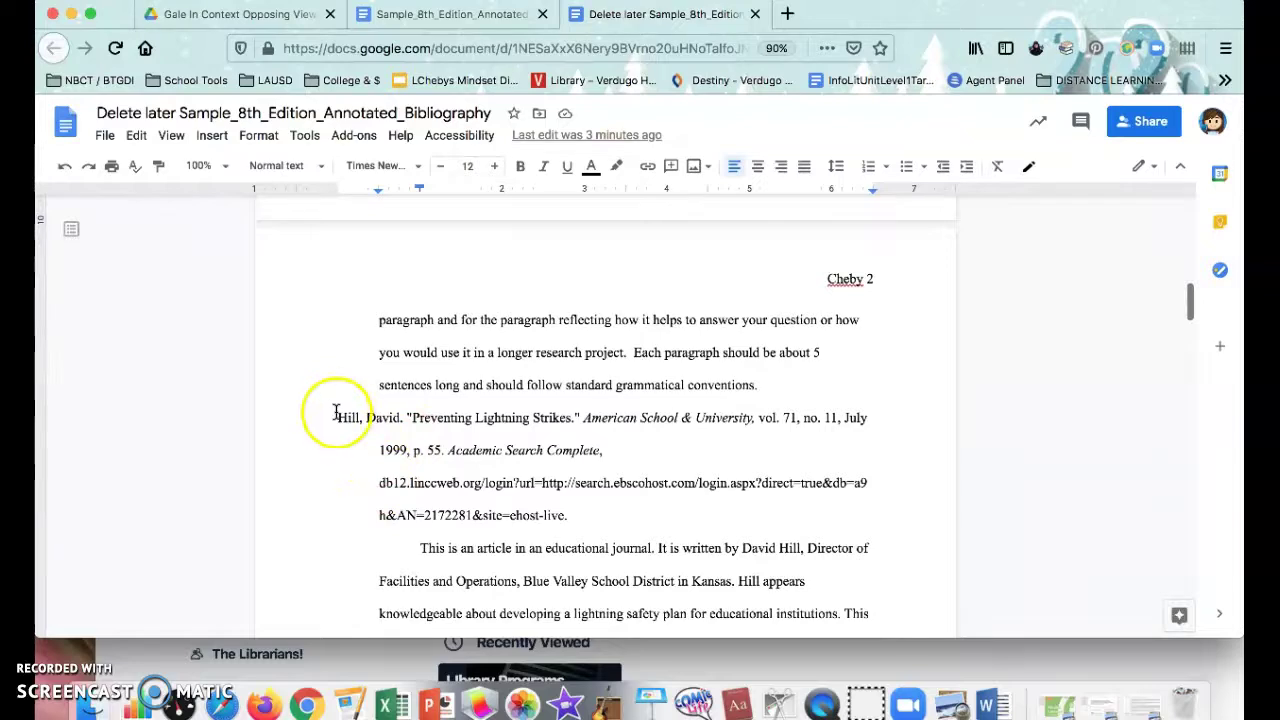
left_click(337, 418)
scroll(337, 418, "down", 3)
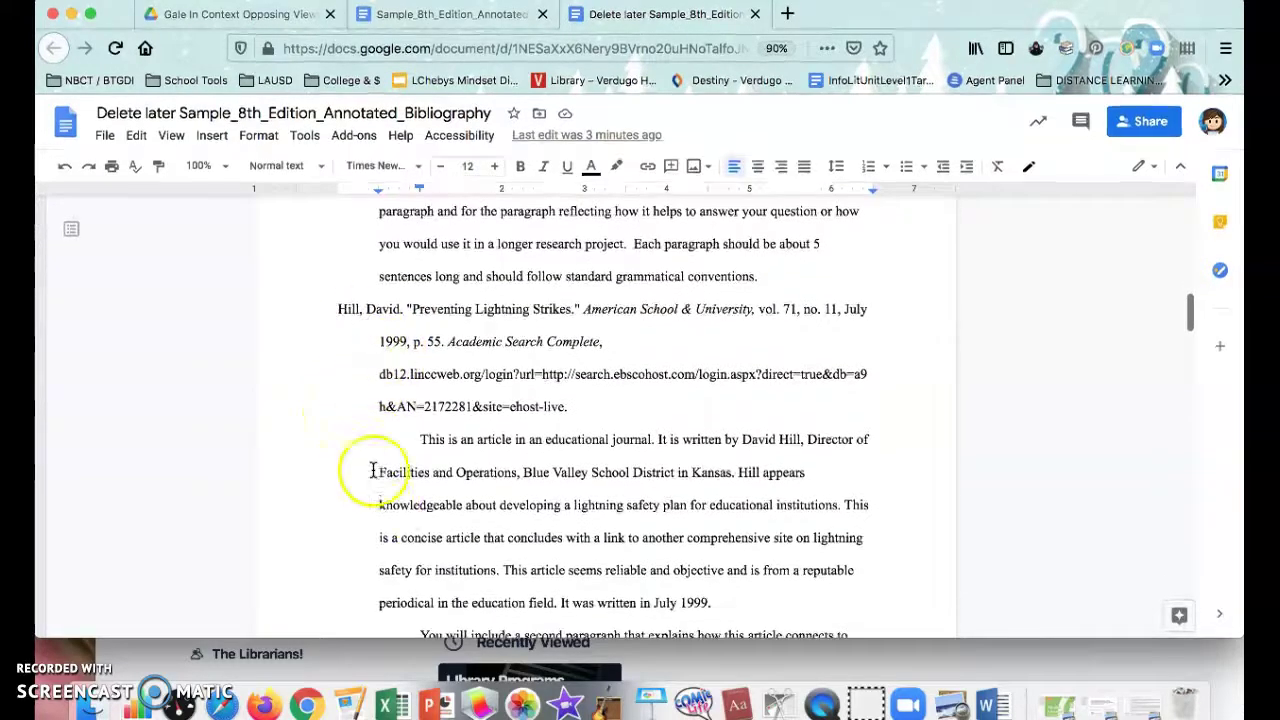
scroll(396, 370, "down", 2)
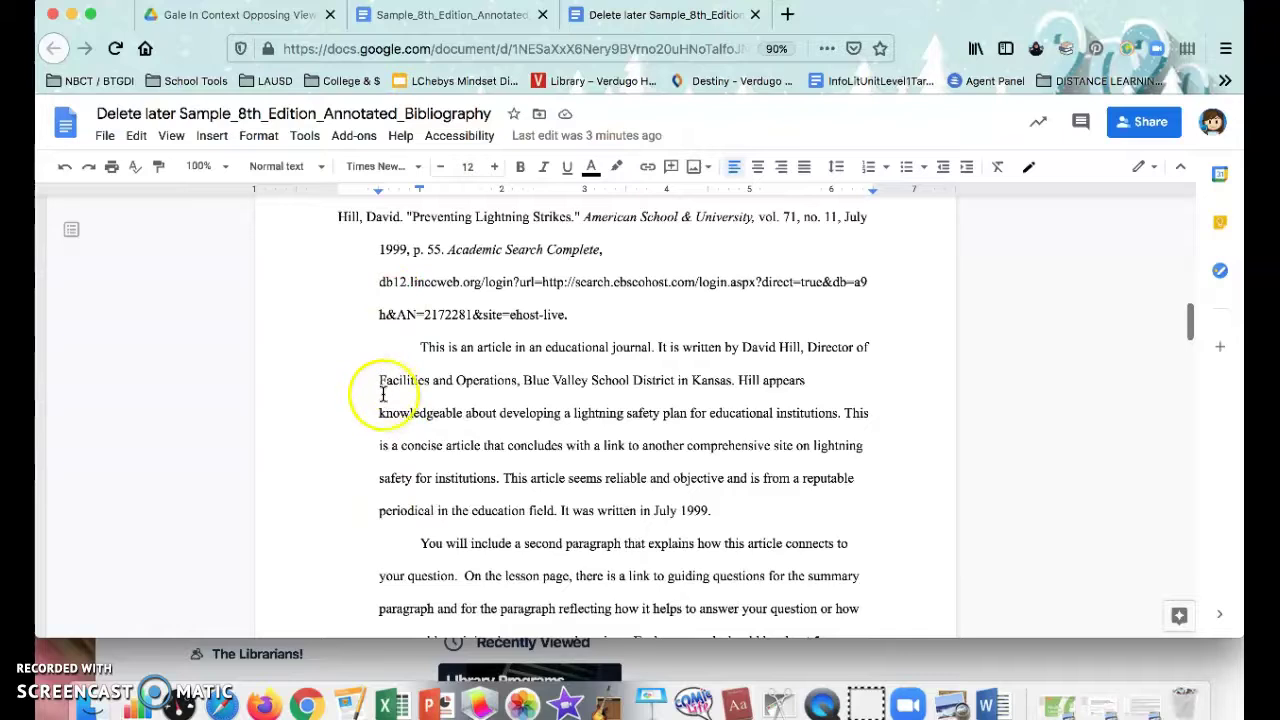
scroll(383, 492, "down", 3)
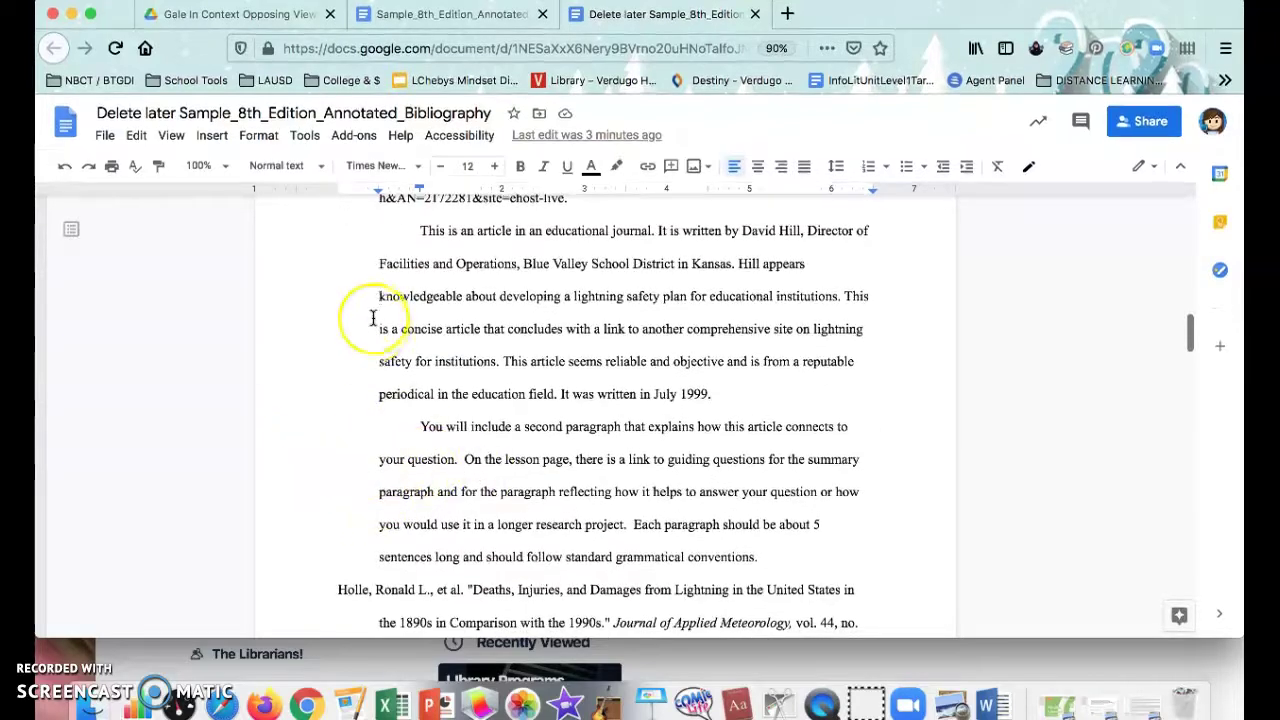
scroll(373, 326, "down", 15)
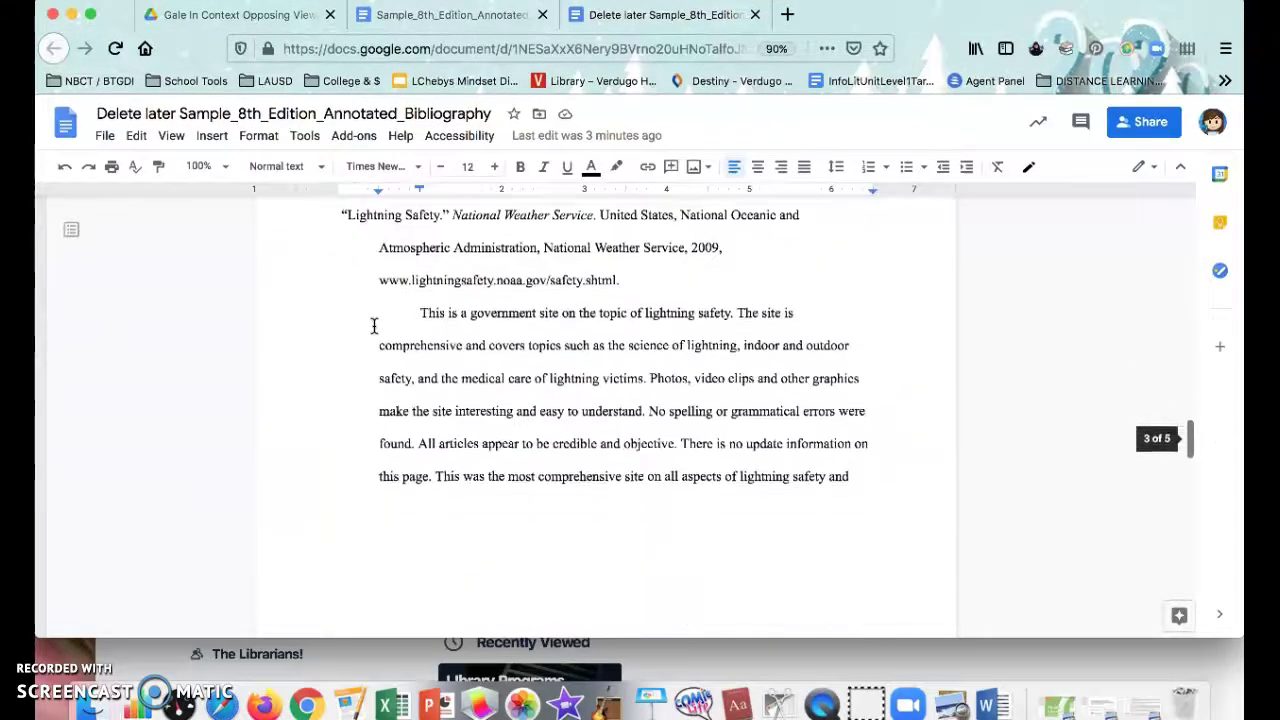
scroll(373, 326, "down", 15)
scroll(373, 326, "up", 8)
scroll(373, 326, "up", 15)
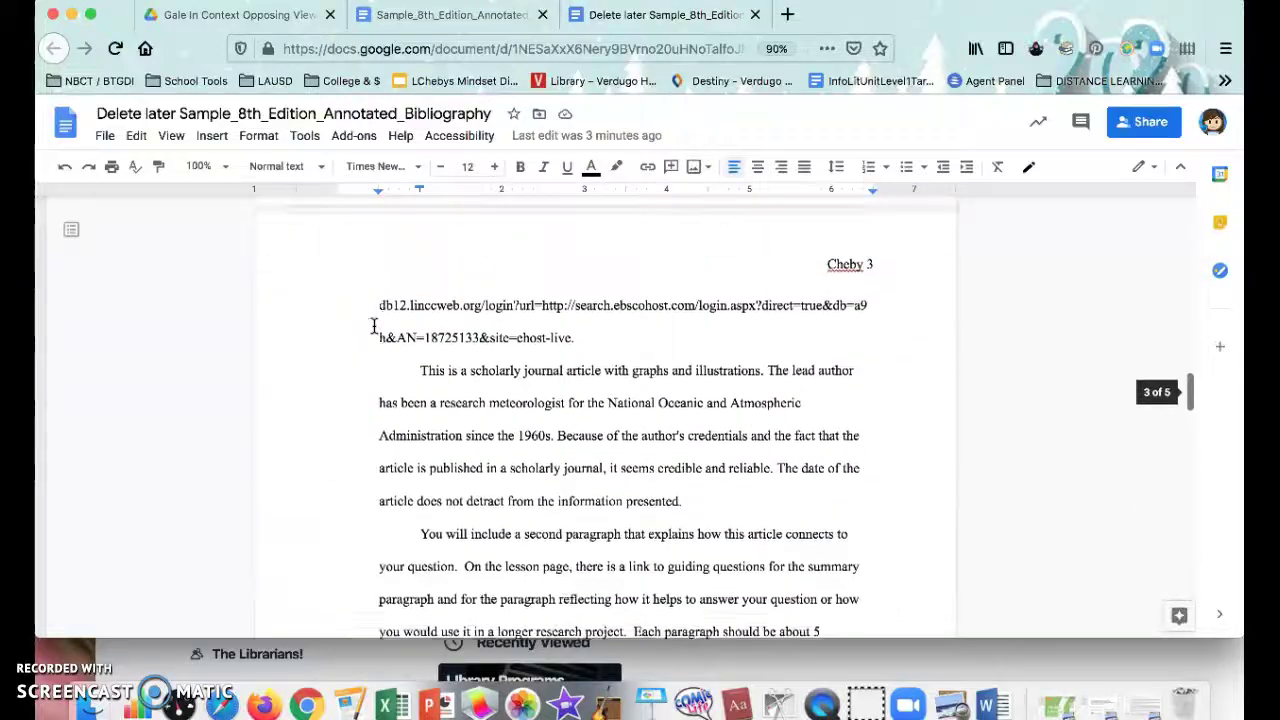
scroll(373, 326, "up", 15)
- Compare the order of the citations from the first entry through the National Weather Service "Lightning Safety" citation, highlighting that last one
scroll(373, 326, "down", 3)
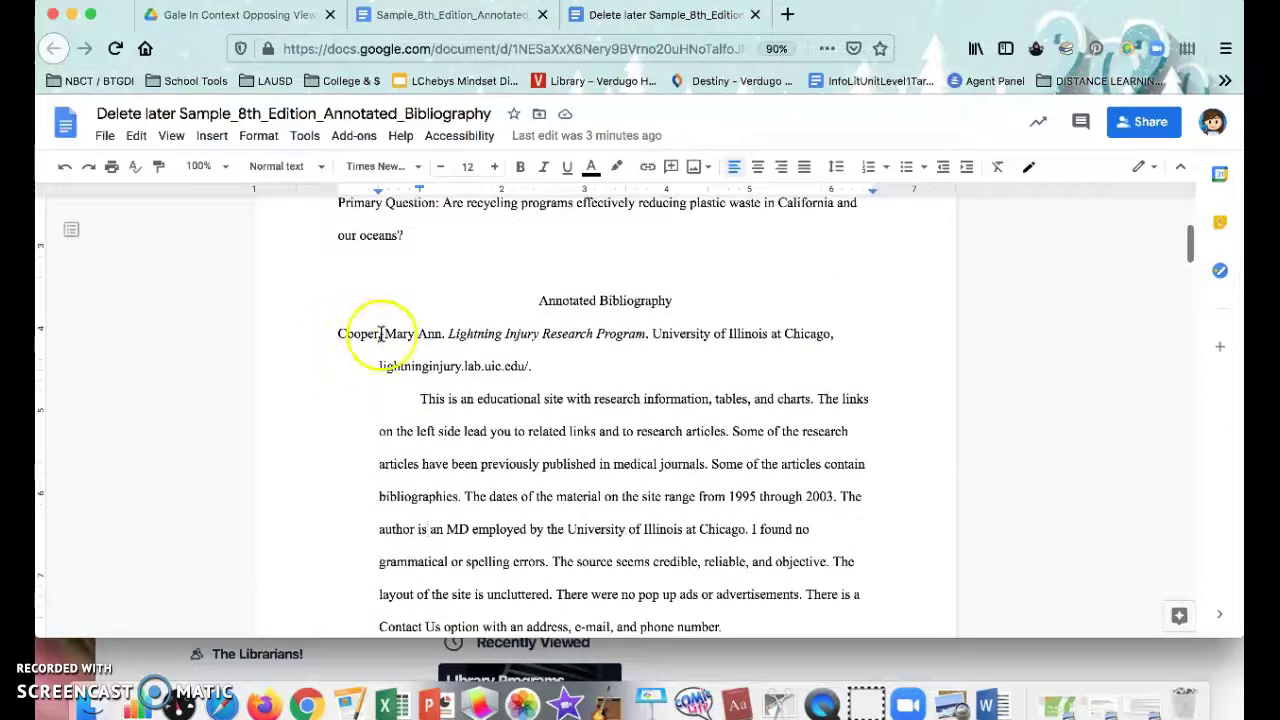
scroll(440, 463, "down", 10)
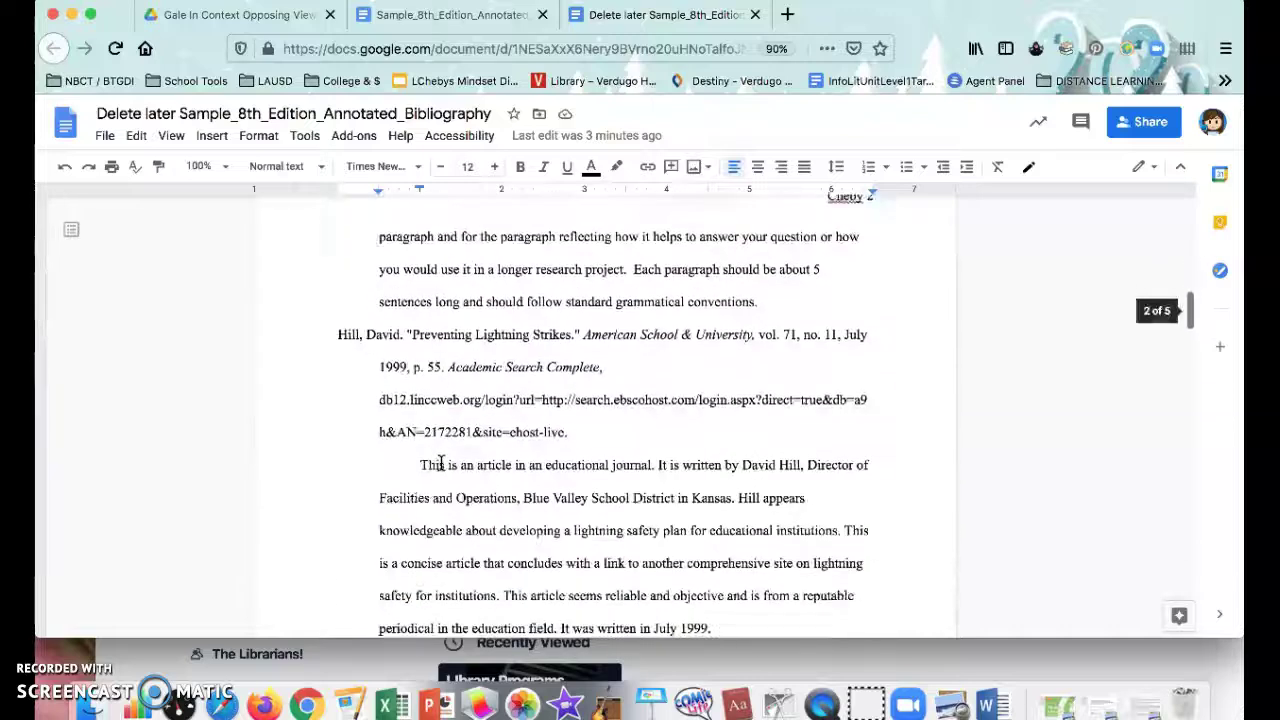
scroll(440, 463, "down", 8)
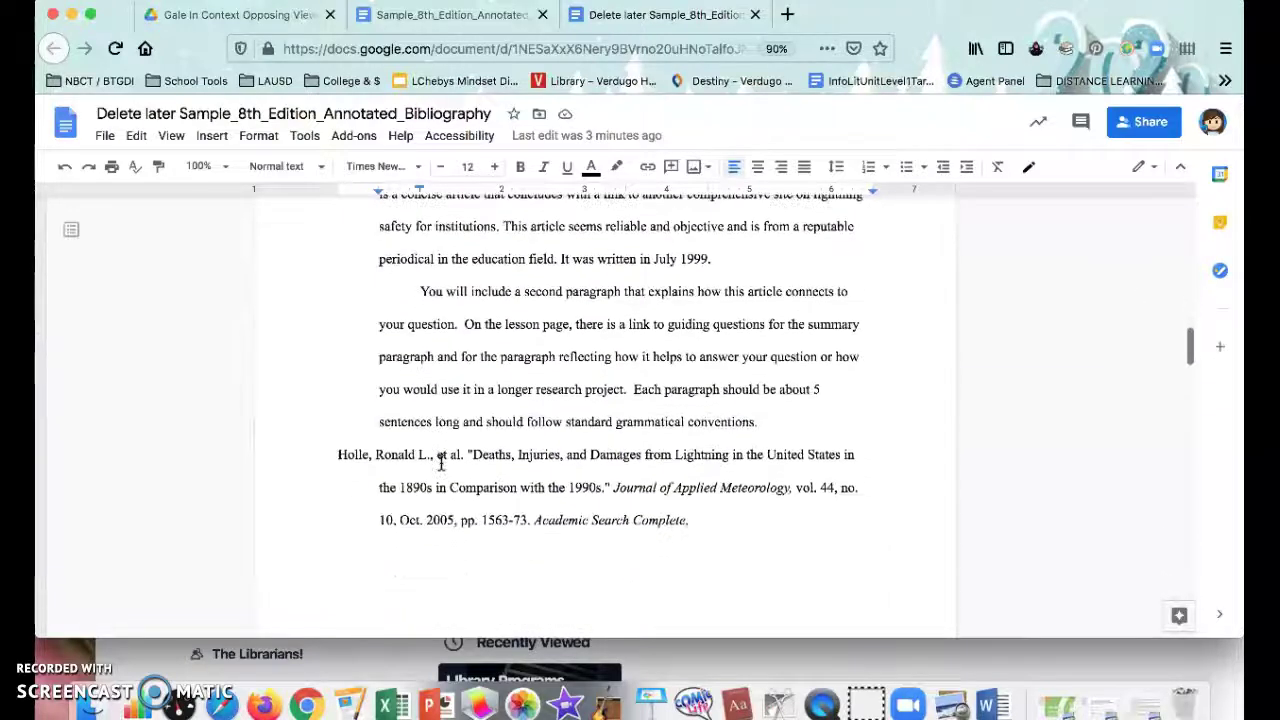
scroll(440, 463, "up", 10)
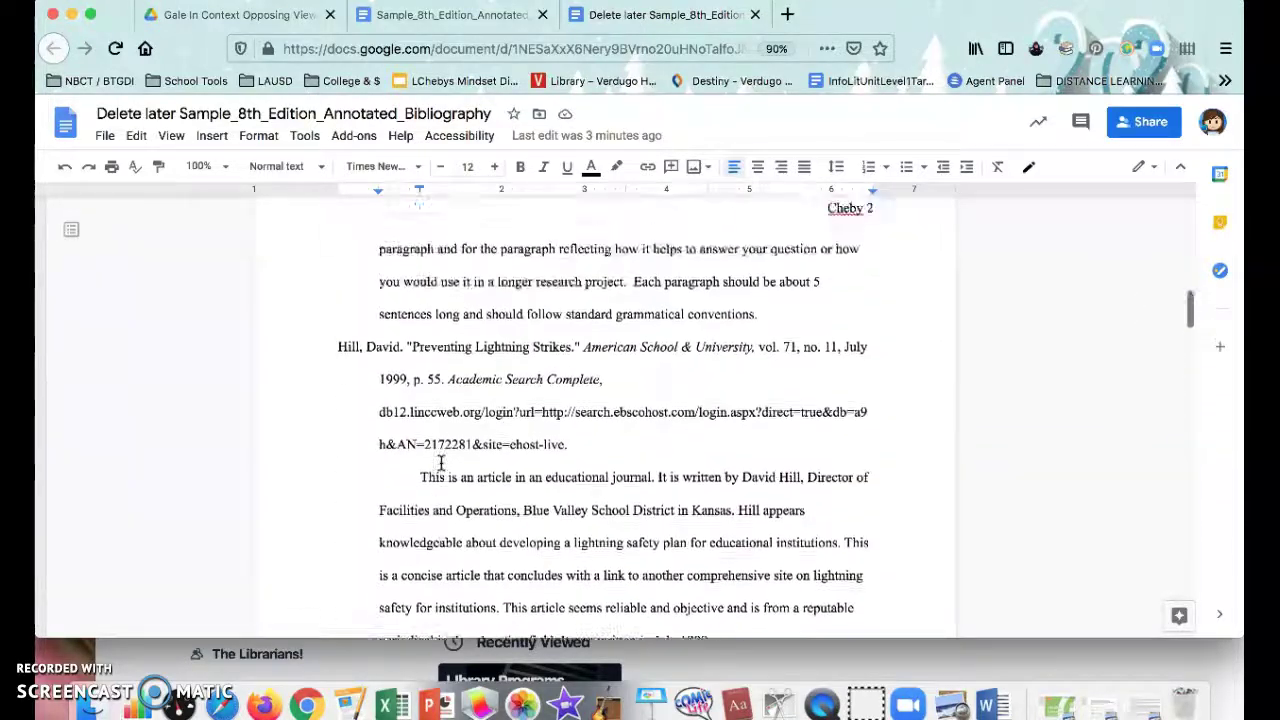
scroll(440, 463, "up", 5)
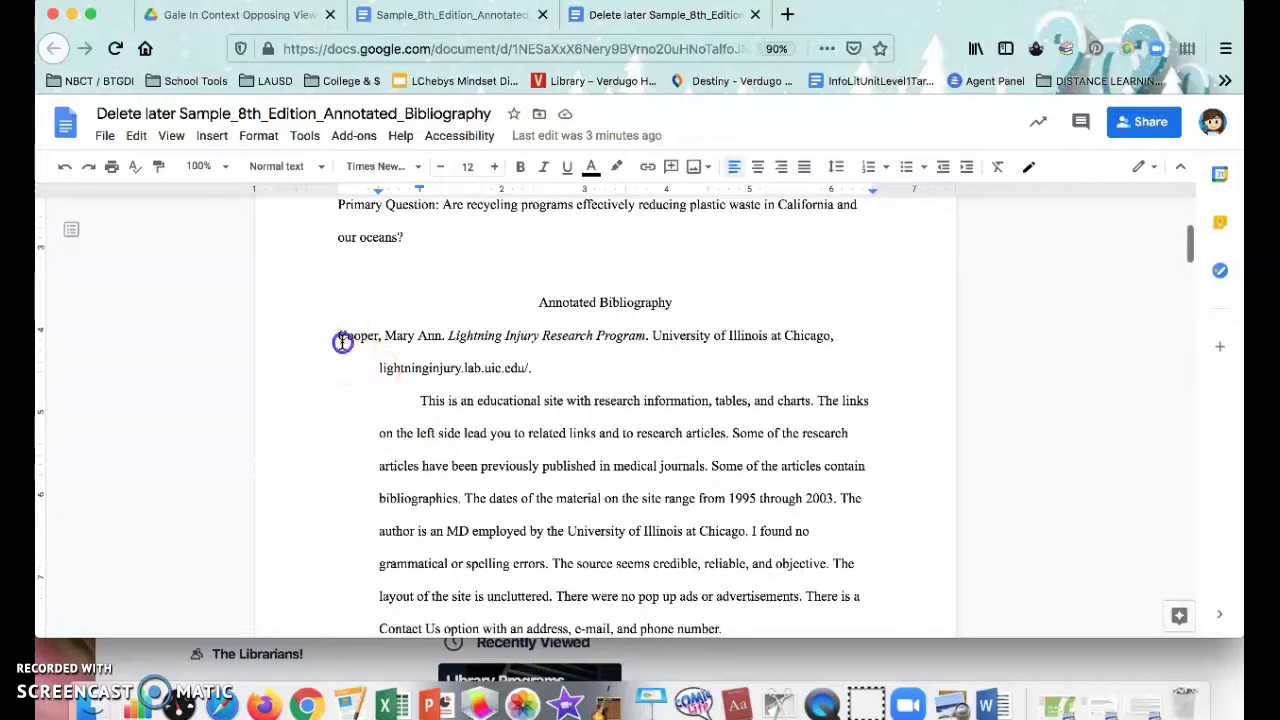
scroll(543, 370, "down", 5)
left_click(409, 458)
scroll(363, 397, "down", 10)
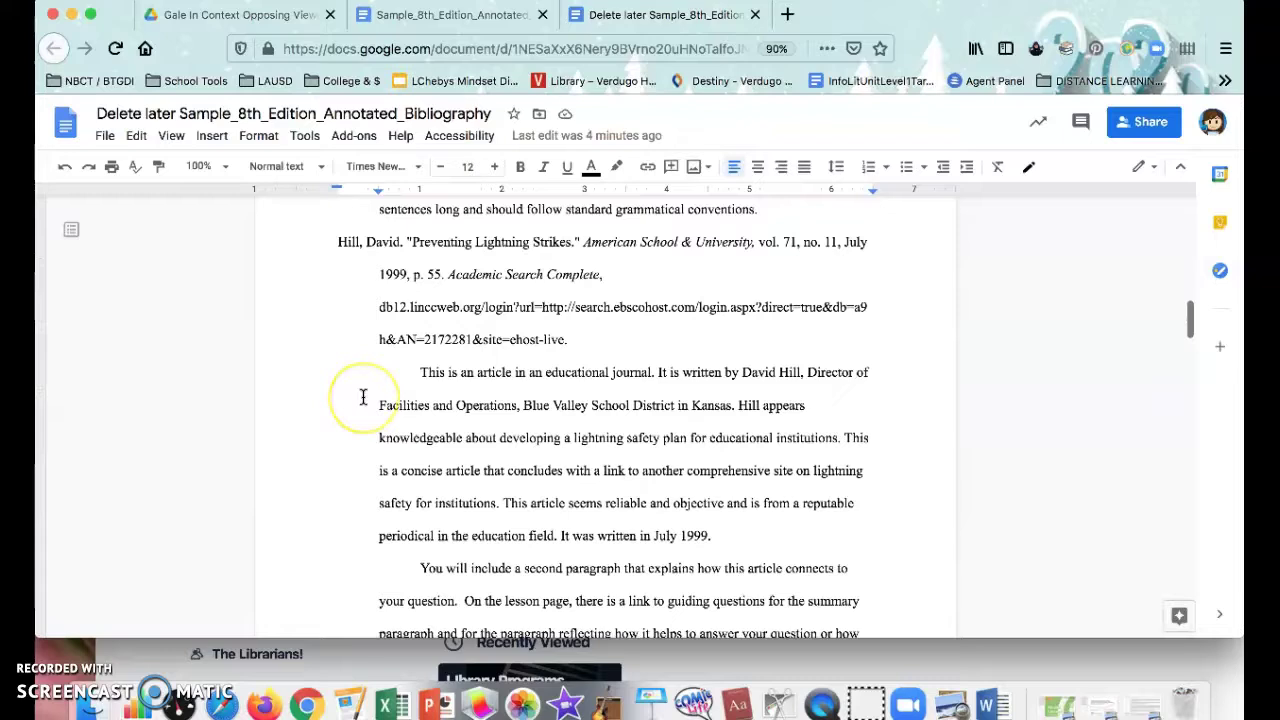
scroll(363, 397, "down", 8)
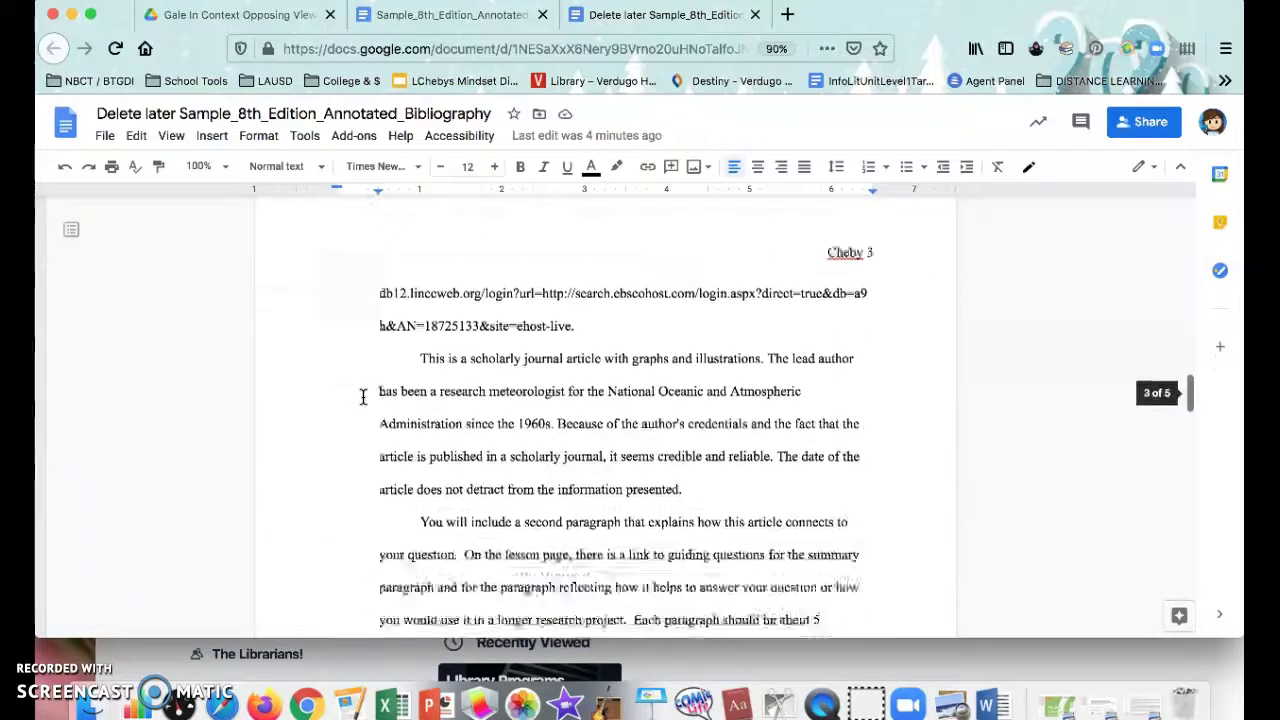
left_click_drag(333, 429, 441, 433)
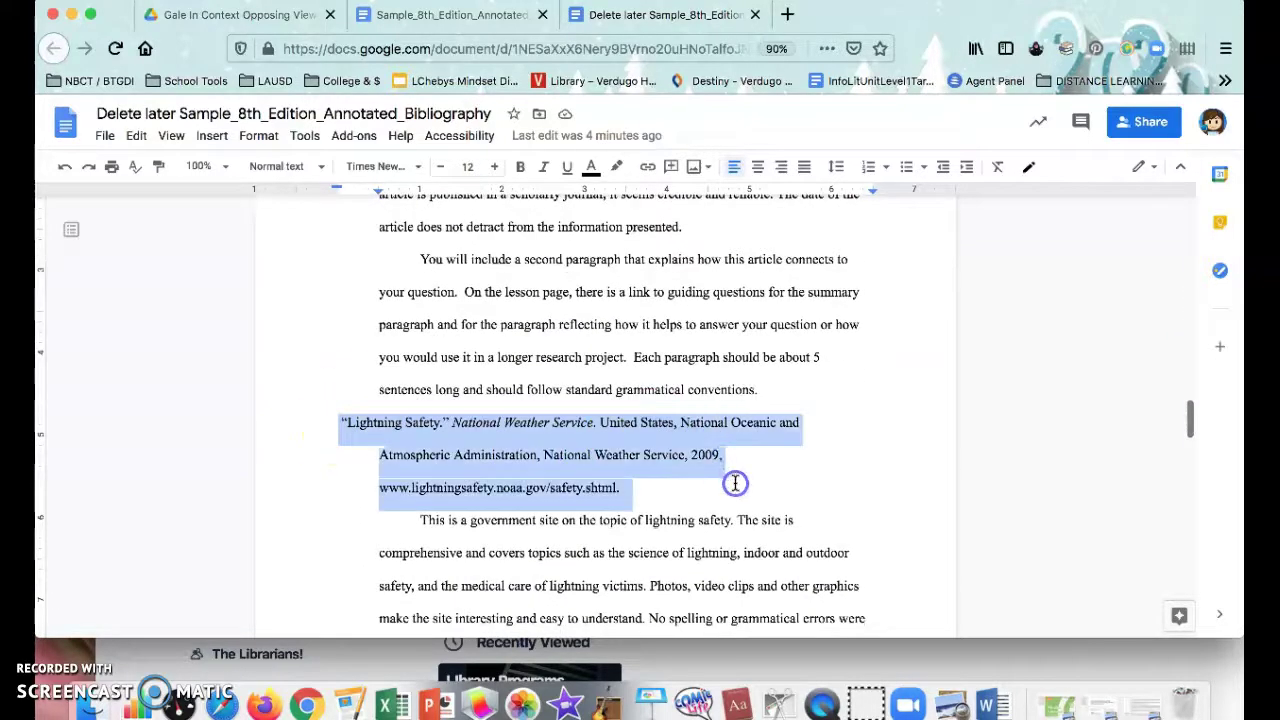
scroll(735, 483, "up", 15)
scroll(735, 483, "up", 5)
scroll(735, 483, "up", 3)
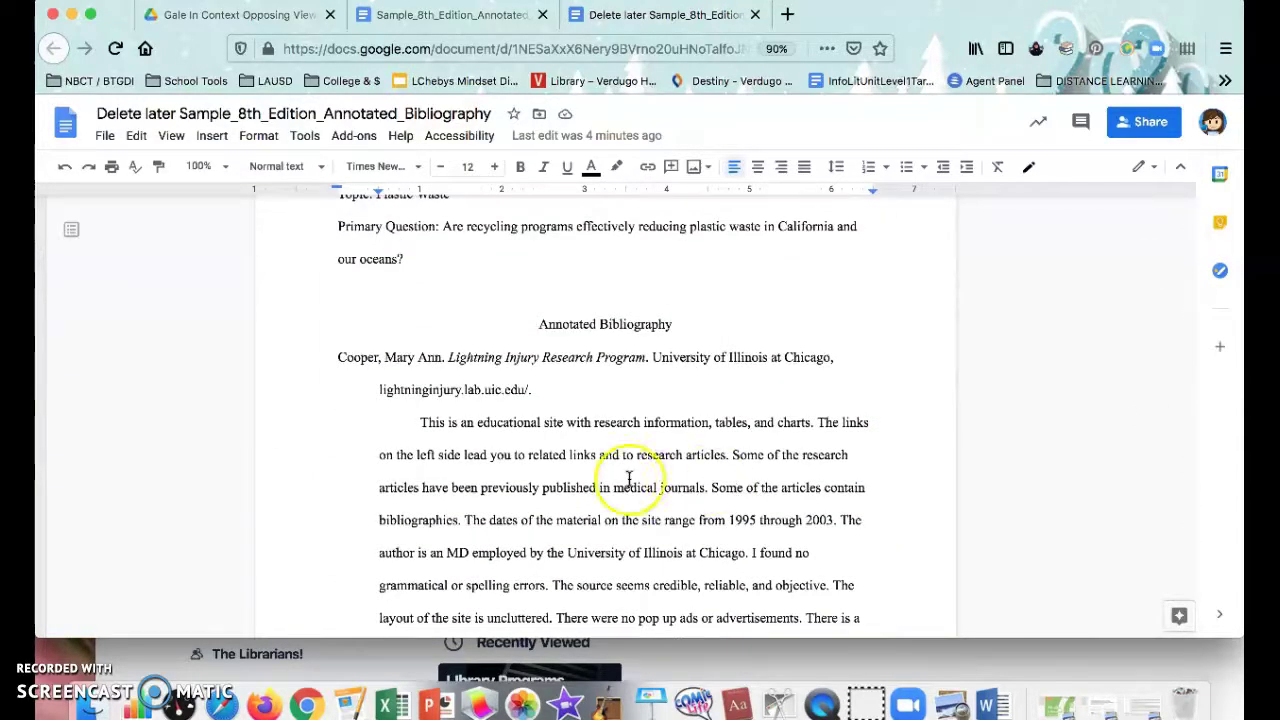
- Highlight the full Lightning Injury Research Program citation and examine its placement above the annotation
left_click_drag(337, 357, 564, 392)
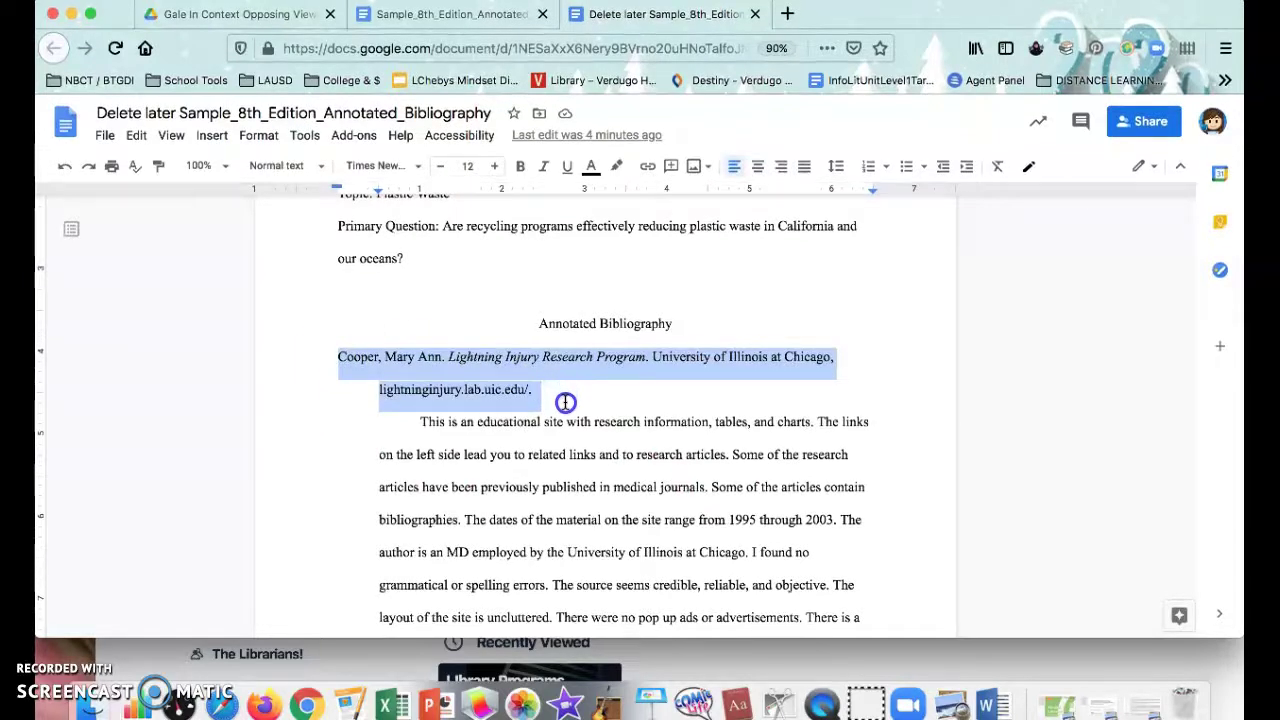
scroll(408, 537, "down", 3)
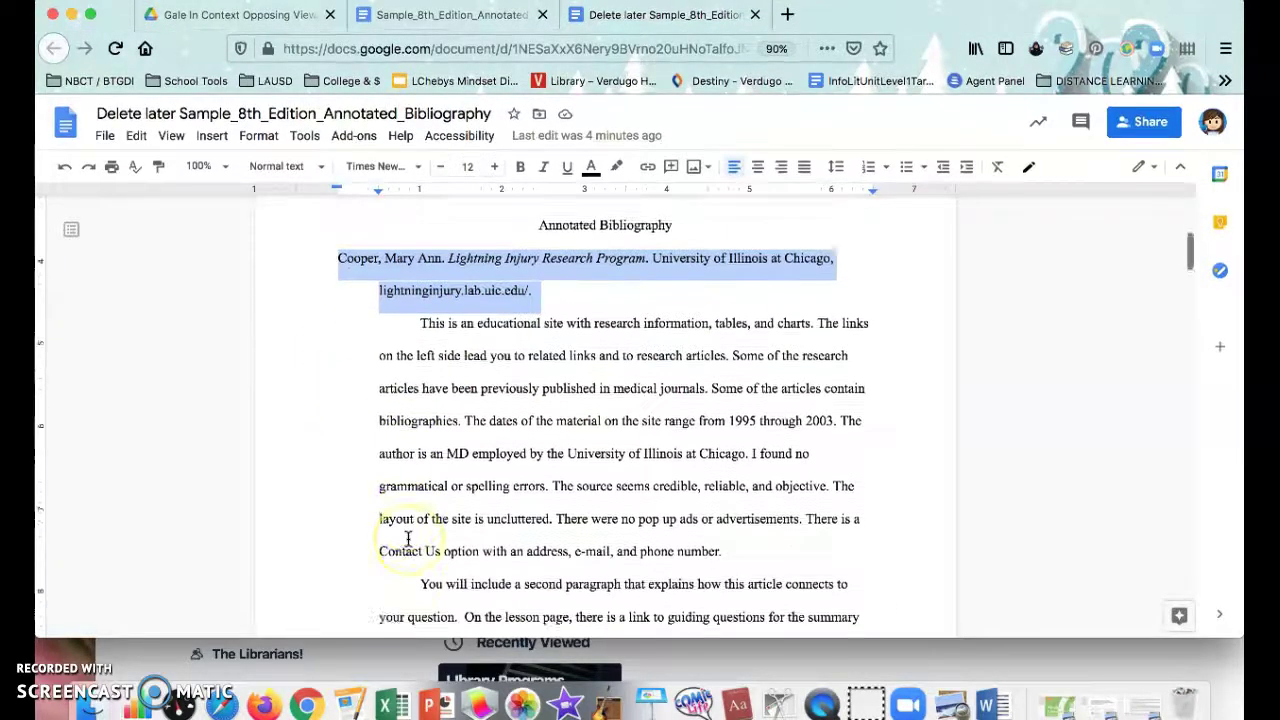
scroll(408, 540, "down", 2)
scroll(408, 540, "up", 6)
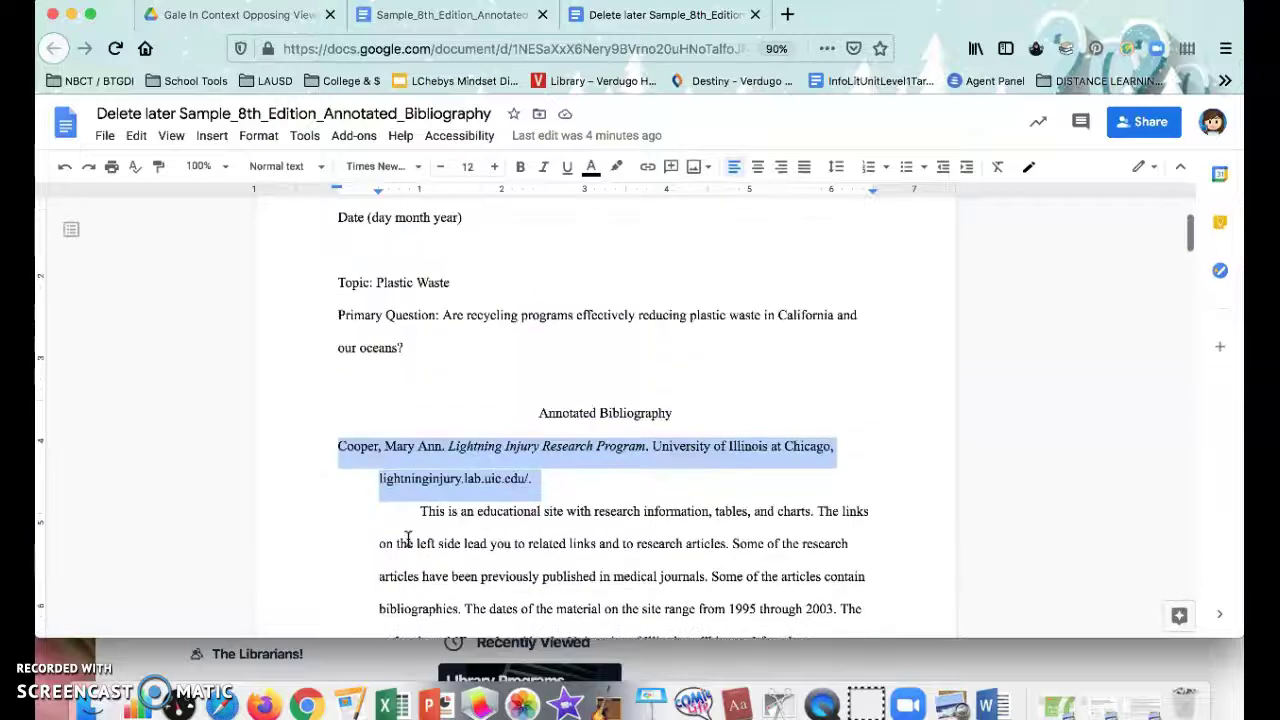
left_click(370, 485)
left_click_drag(388, 452, 554, 490)
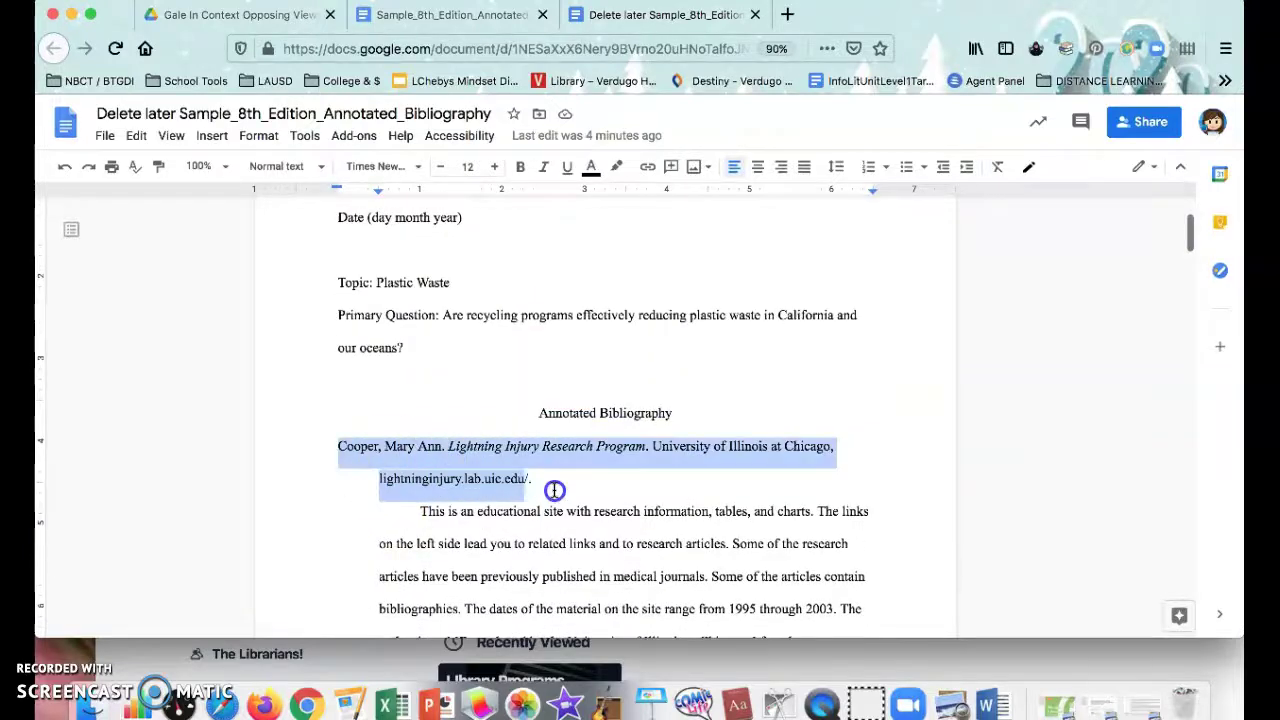
left_click(337, 450)
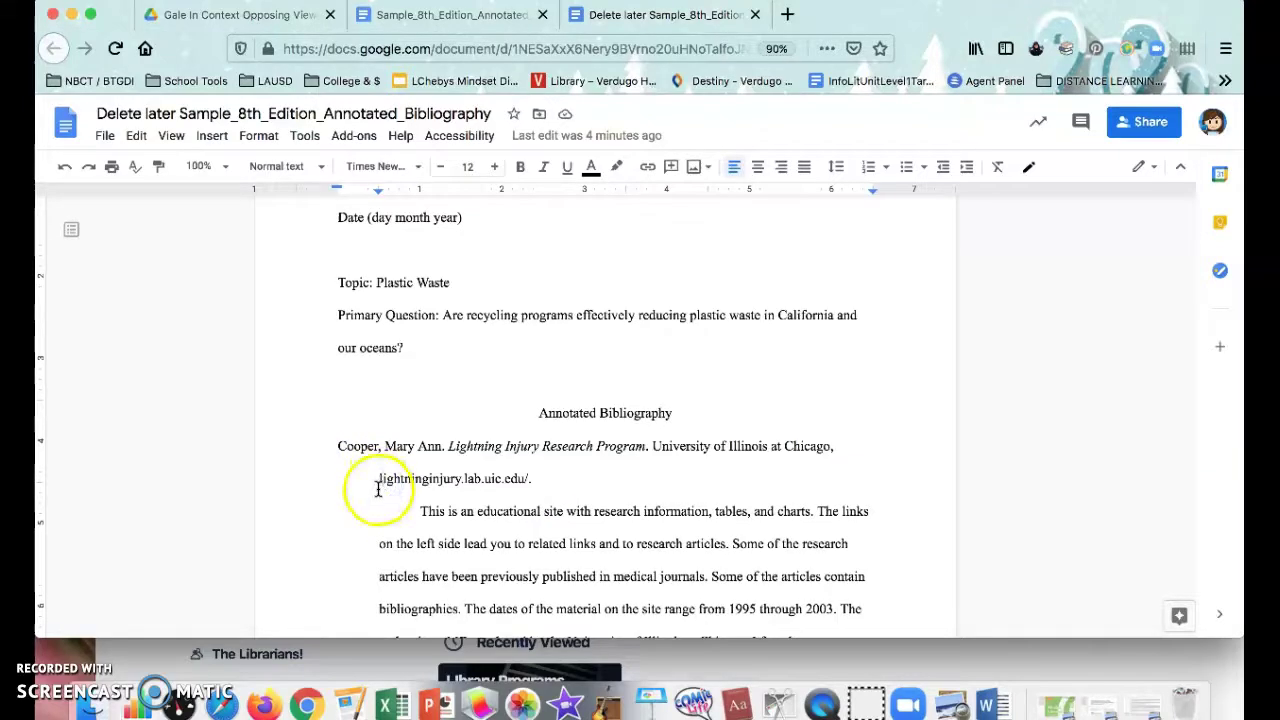
- Compare the indentation of the first annotation paragraph with the second line of the Lightning Injury Research Program citation
scroll(420, 480, "down", 3)
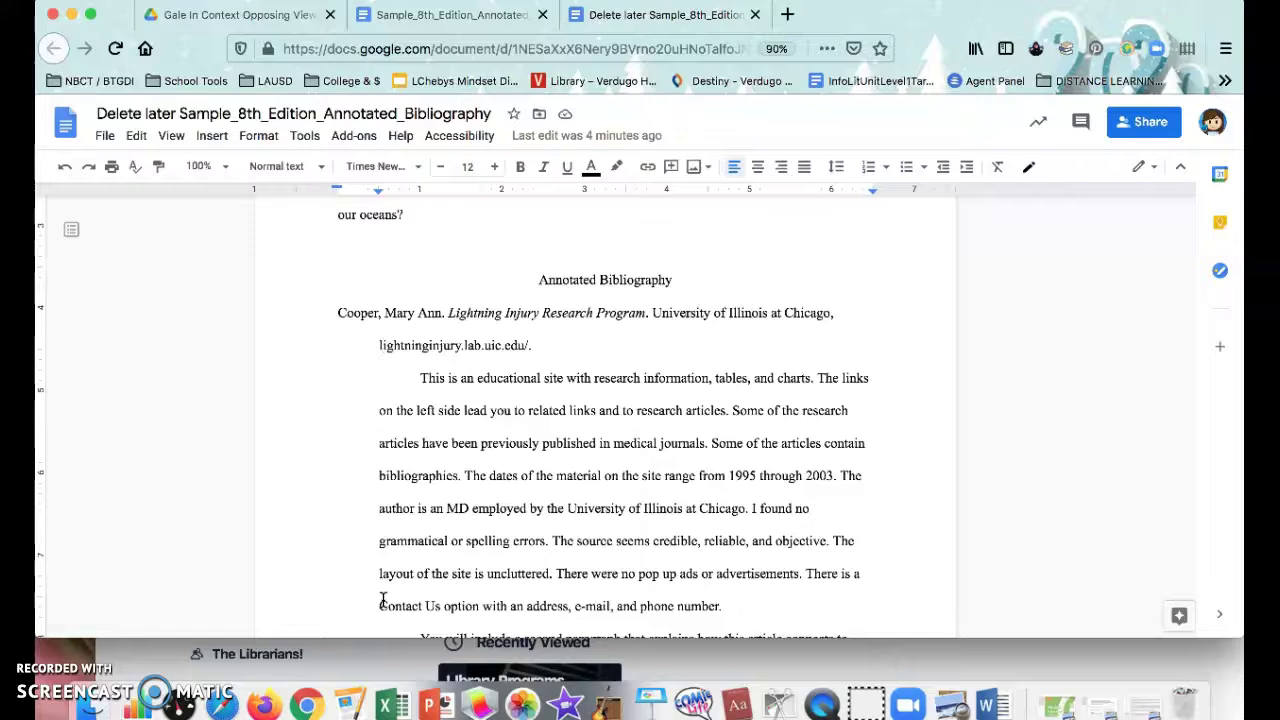
left_click(386, 404)
left_click_drag(377, 372, 463, 514)
left_click(466, 510)
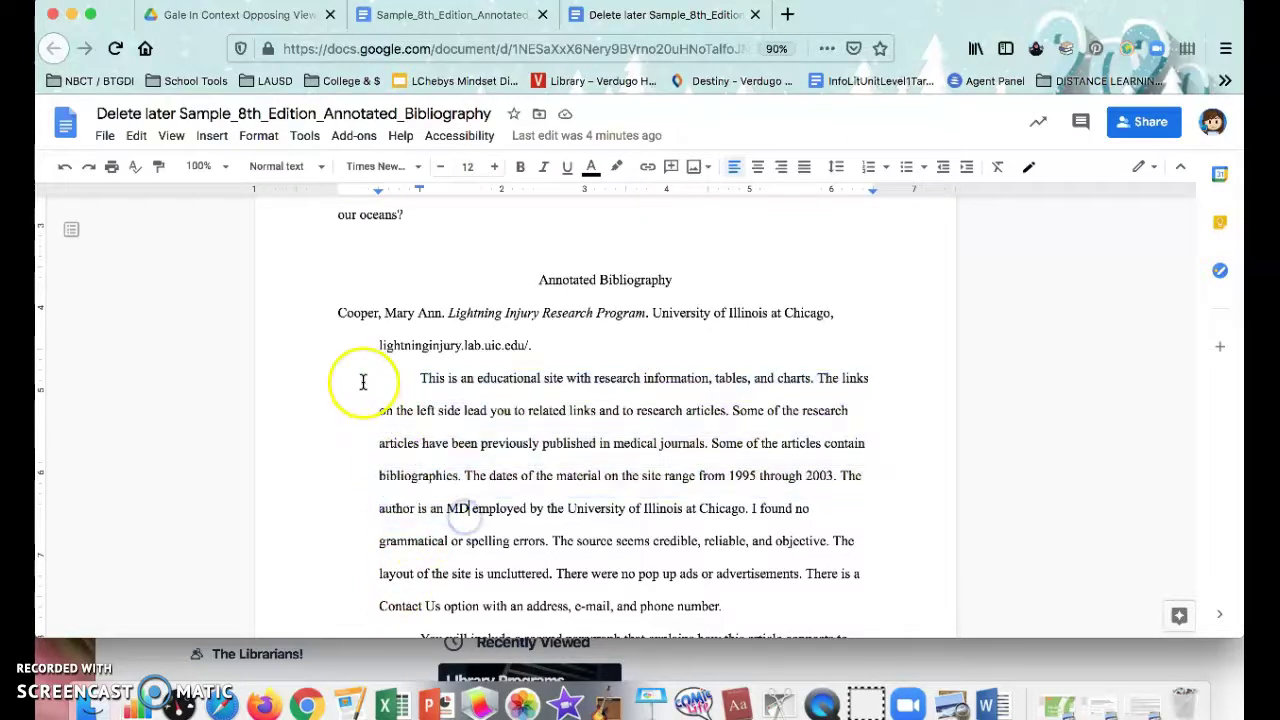
left_click(381, 345)
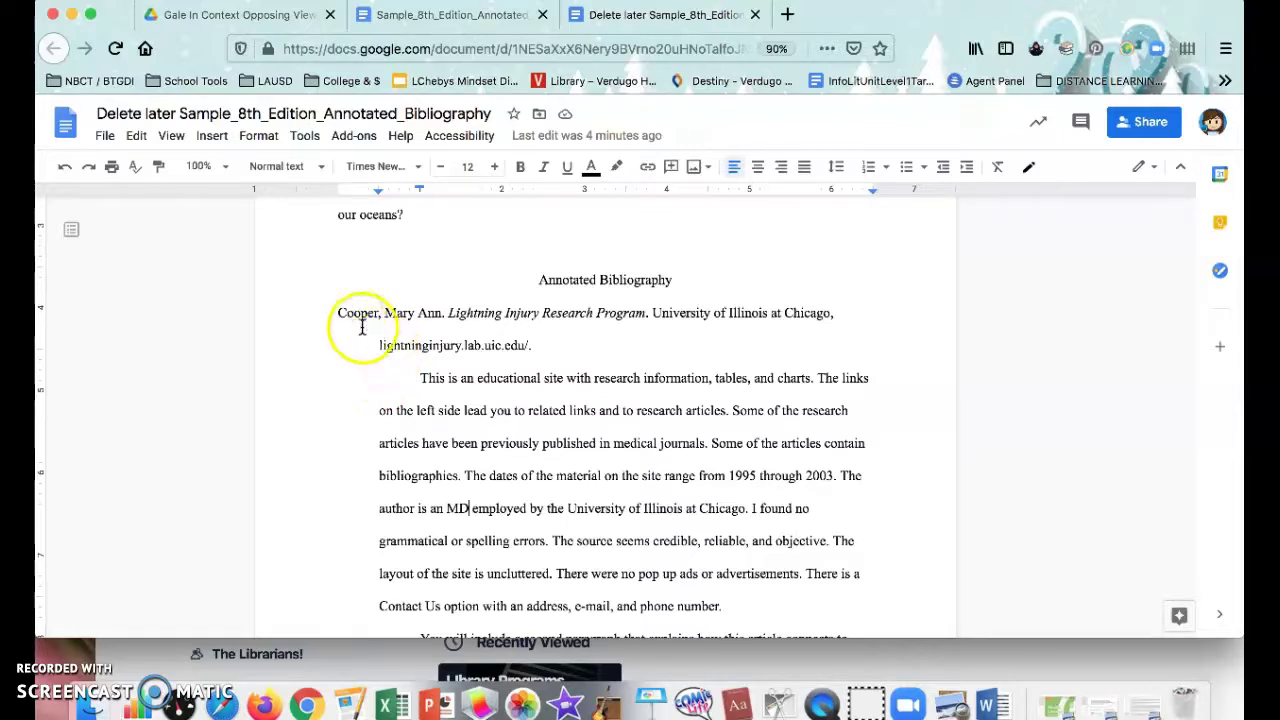
left_click_drag(474, 350, 384, 355)
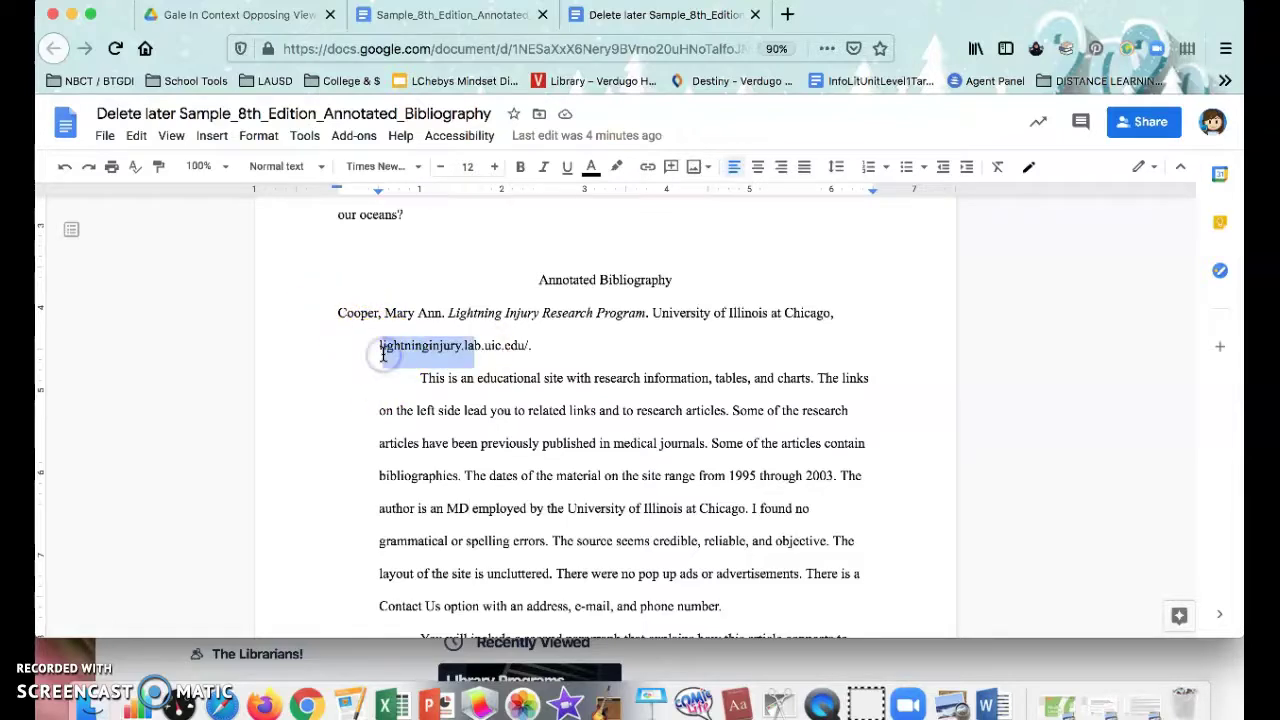
left_click(318, 376)
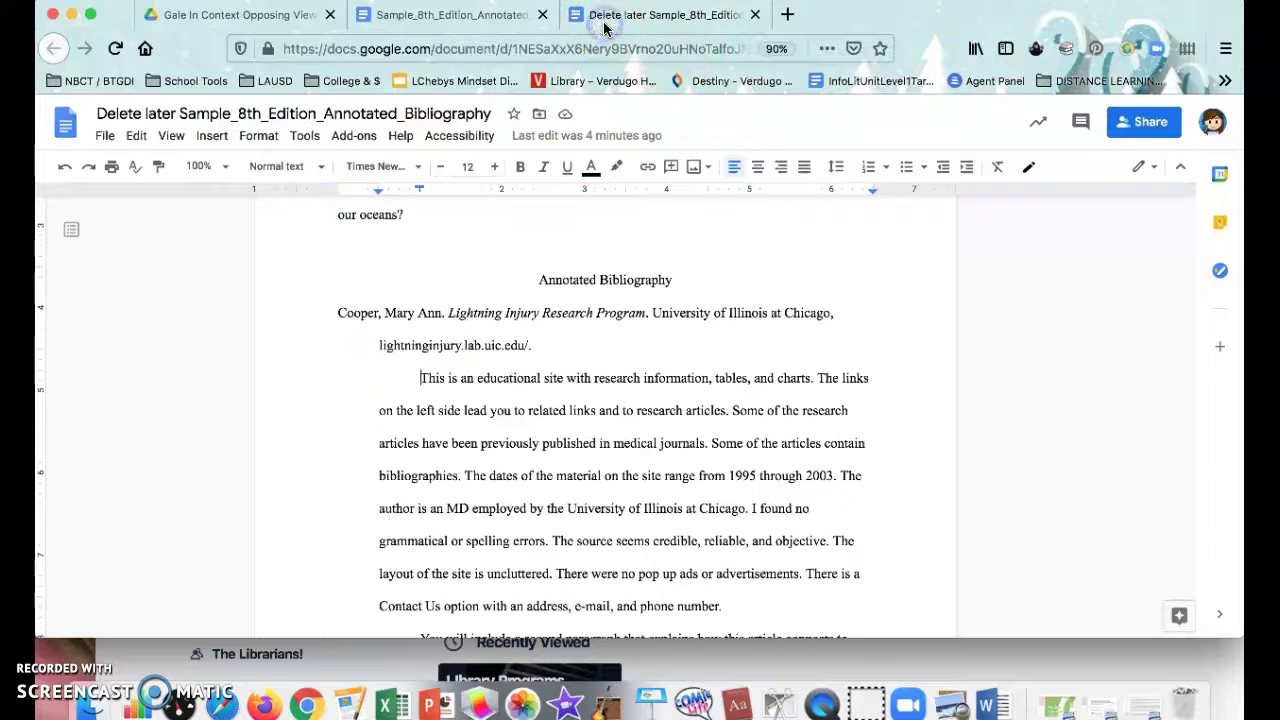
- Switch to Google Drive and open the Resistance to Nazis file from the Gale In Context Opposing Viewpoints folder
left_click(250, 15)
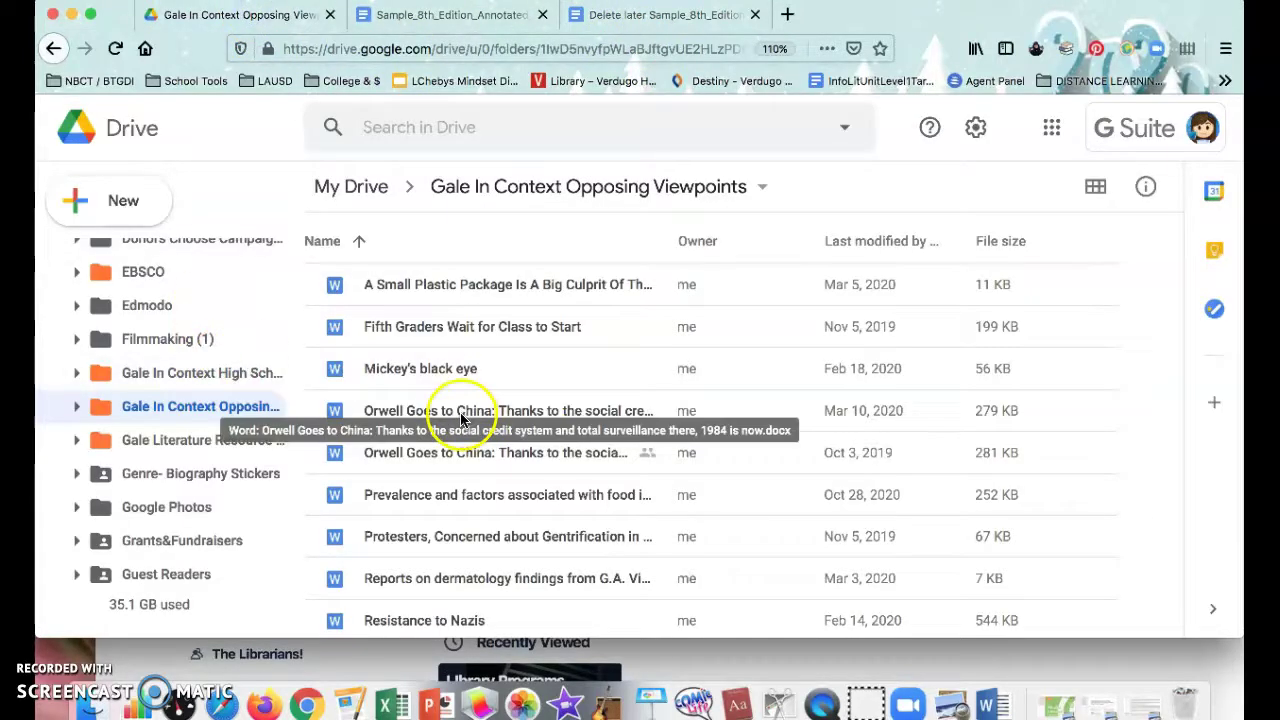
scroll(460, 470, "down", 1)
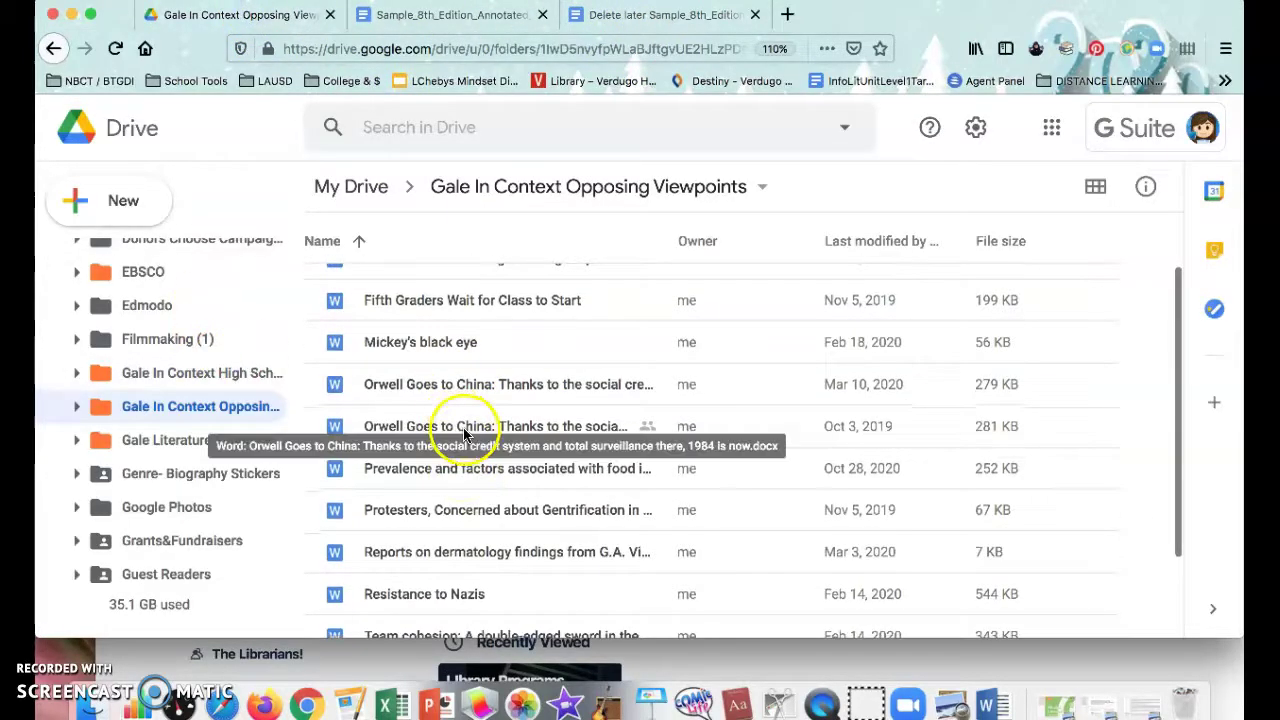
scroll(457, 434, "down", 3)
double_click(452, 491)
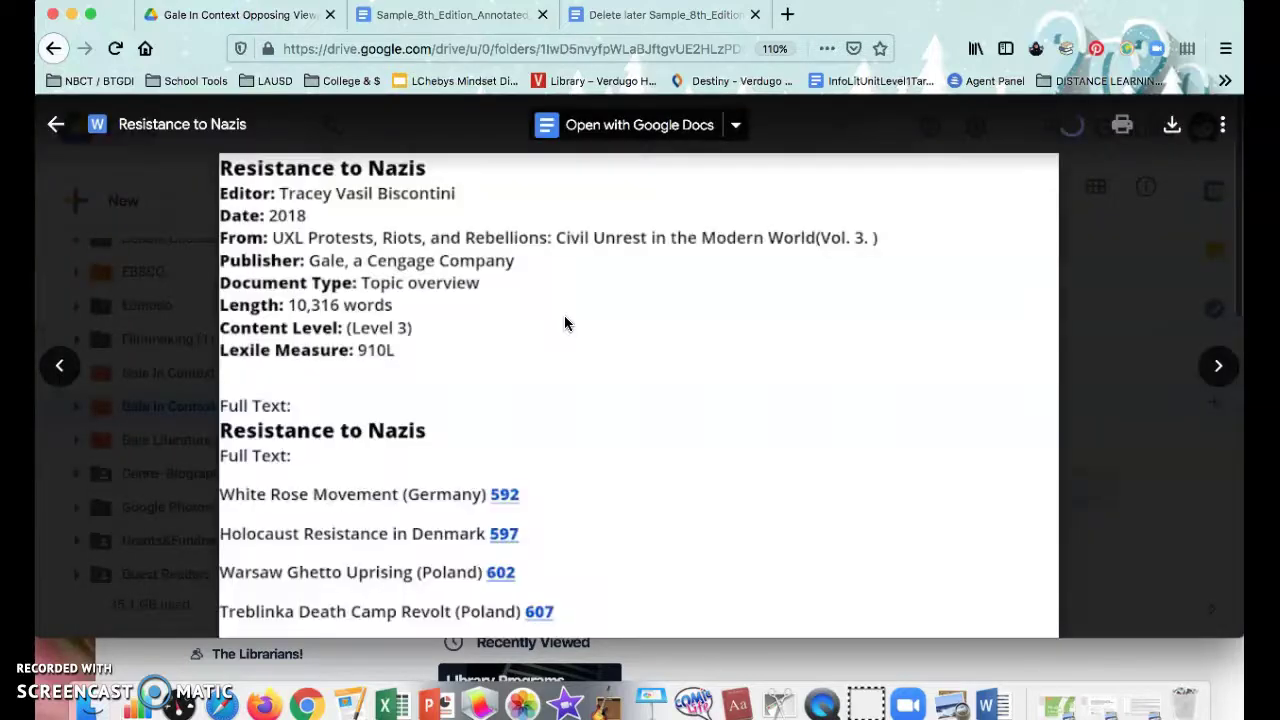
- Look through the article preview's opening pages and open the file with Google Docs
scroll(563, 323, "down", 5)
scroll(480, 470, "down", 12)
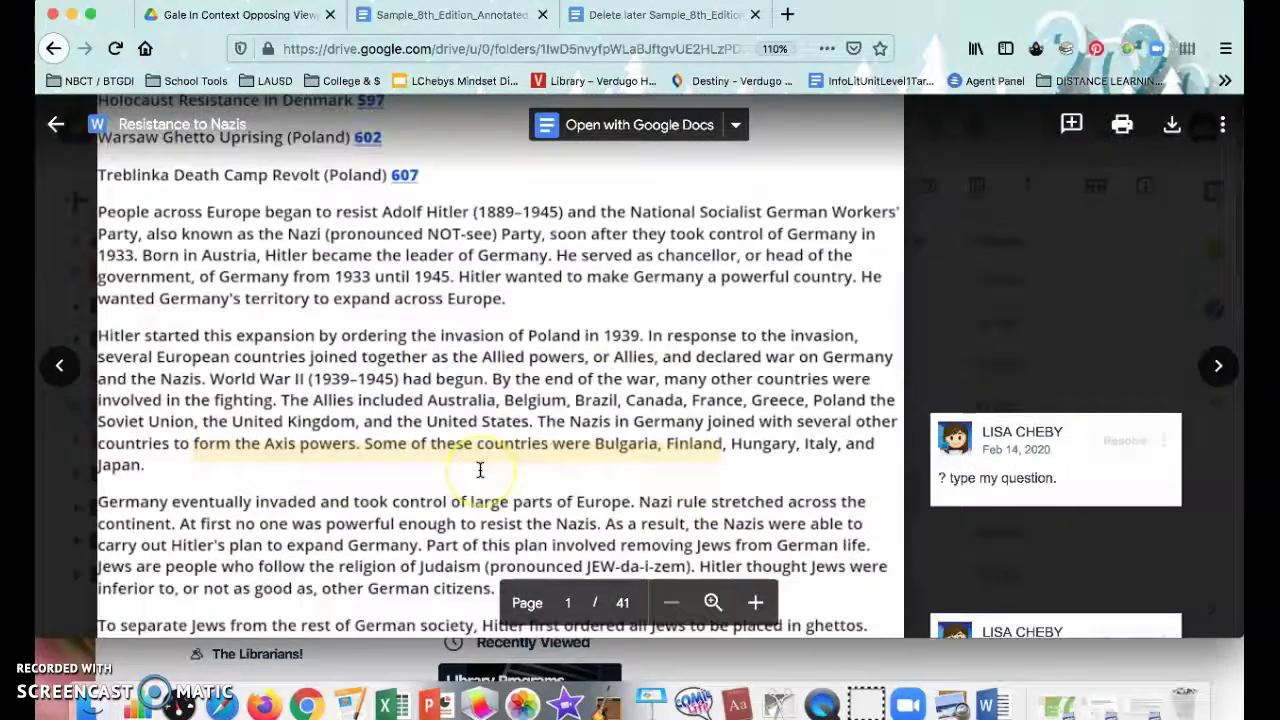
scroll(478, 467, "down", 3)
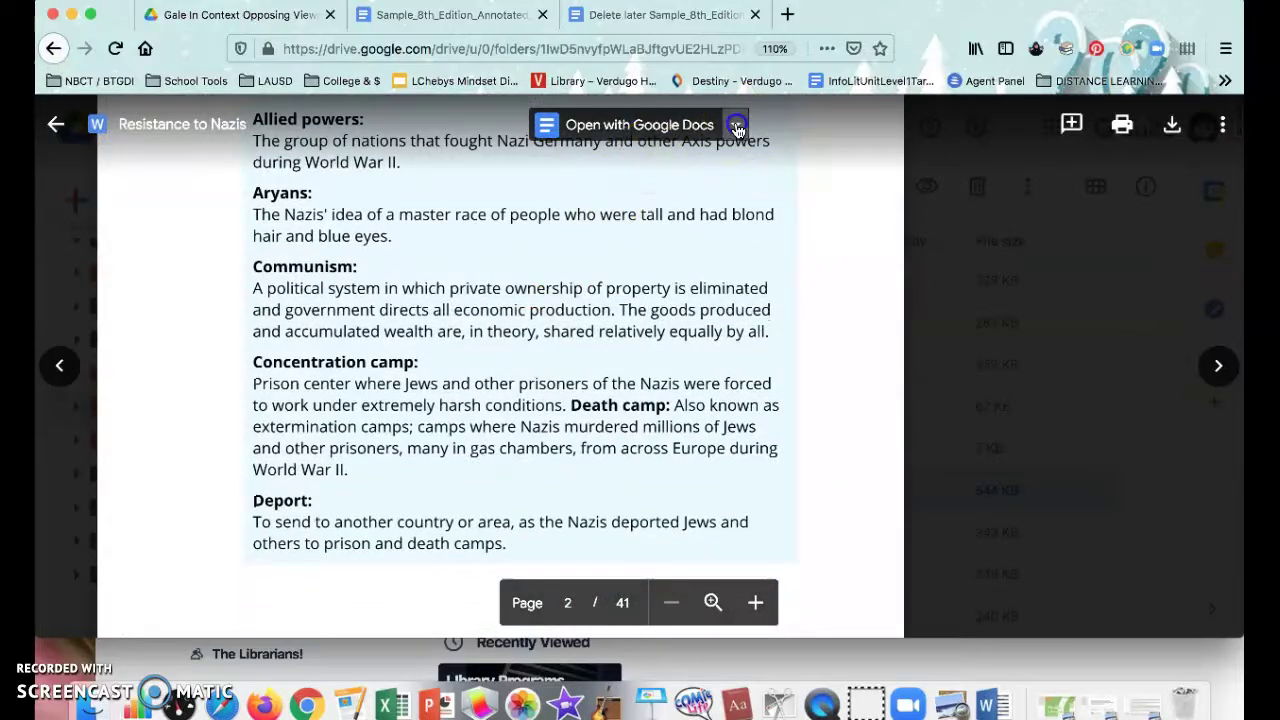
left_click(736, 126)
left_click(765, 192)
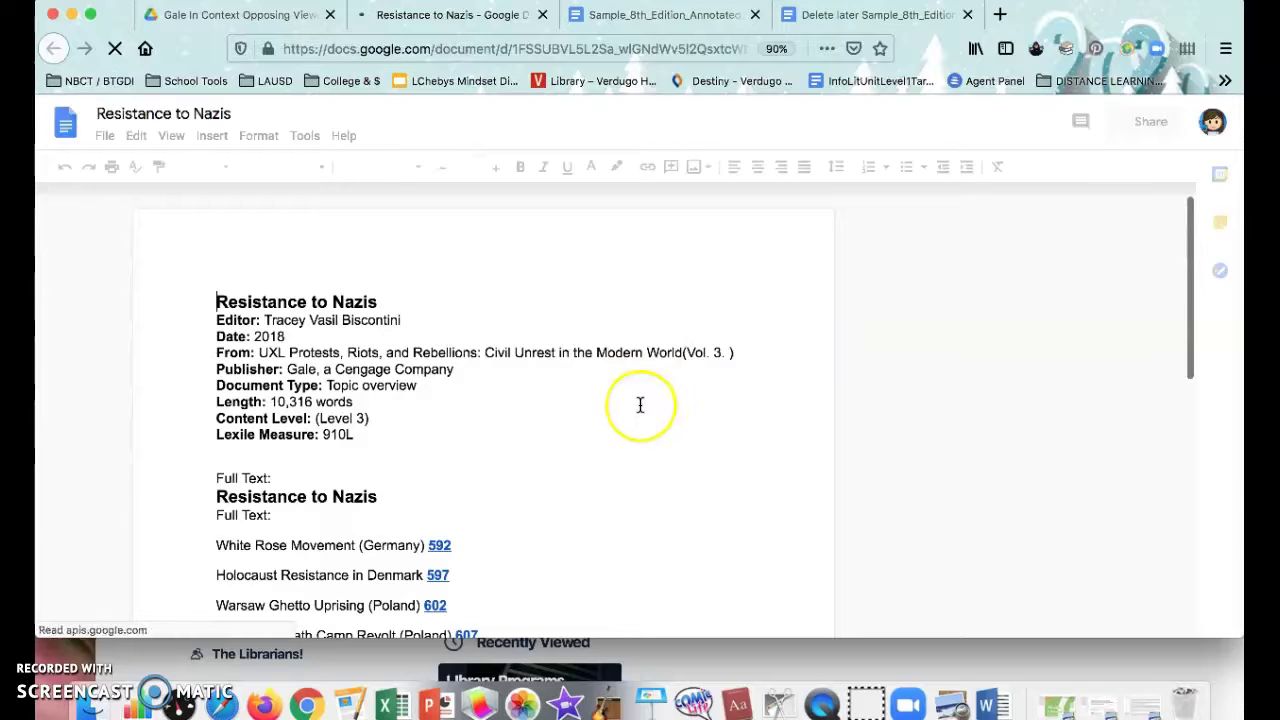
- Select and copy the MLA 8th Edition source citation at the end of the Resistance to Nazis article
scroll(640, 406, "down", 10)
scroll(640, 406, "down", 10)
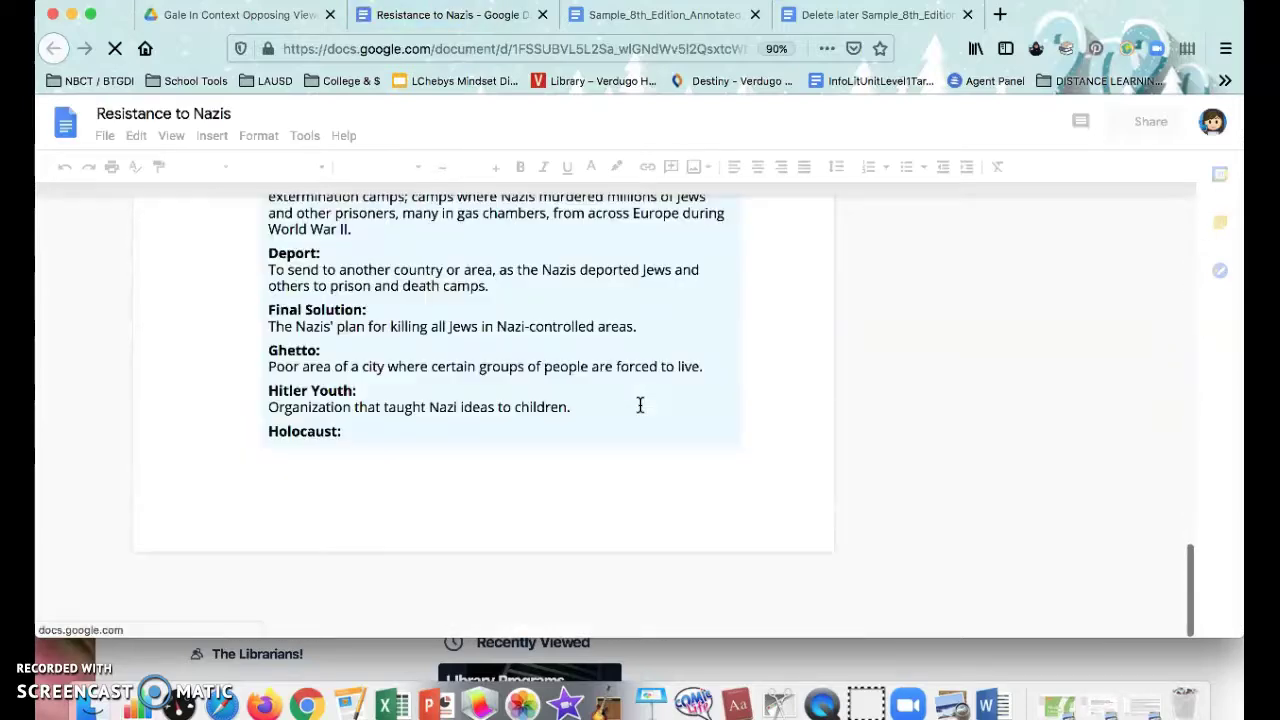
scroll(640, 404, "down", 15)
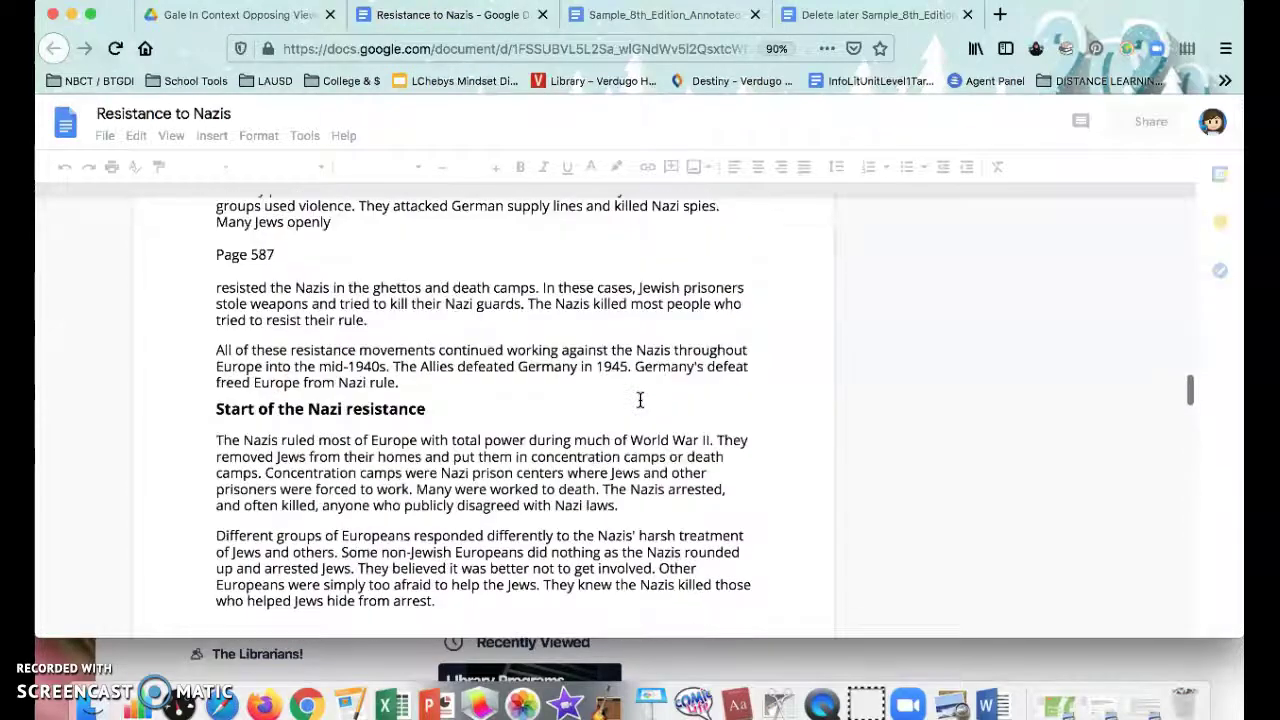
scroll(640, 400, "down", 20)
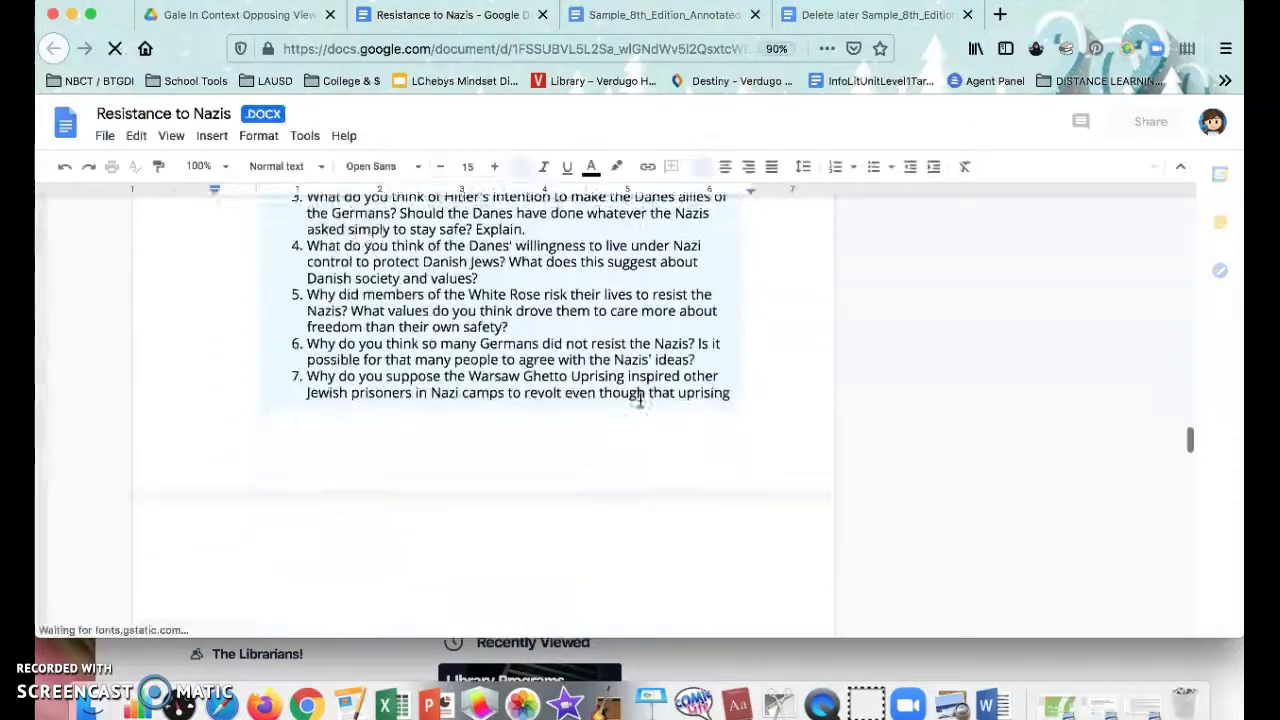
left_click(571, 391)
scroll(503, 420, "down", 10)
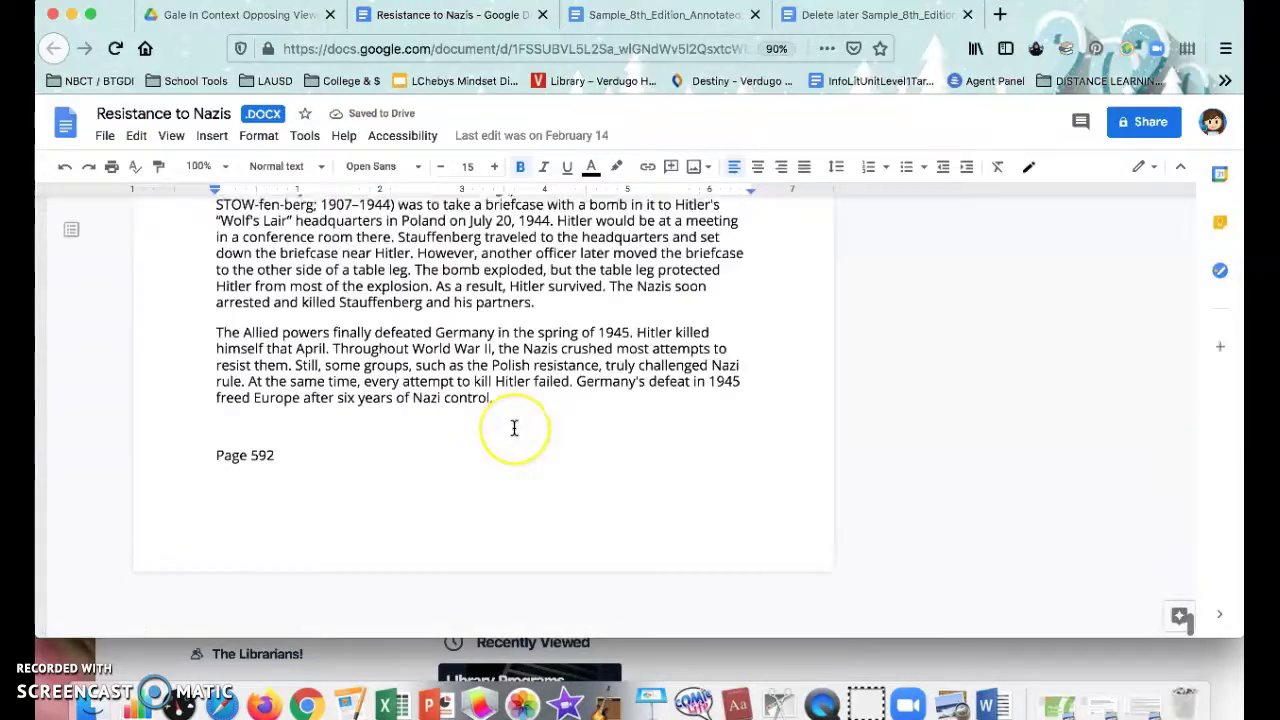
scroll(514, 428, "down", 2)
scroll(514, 428, "up", 10)
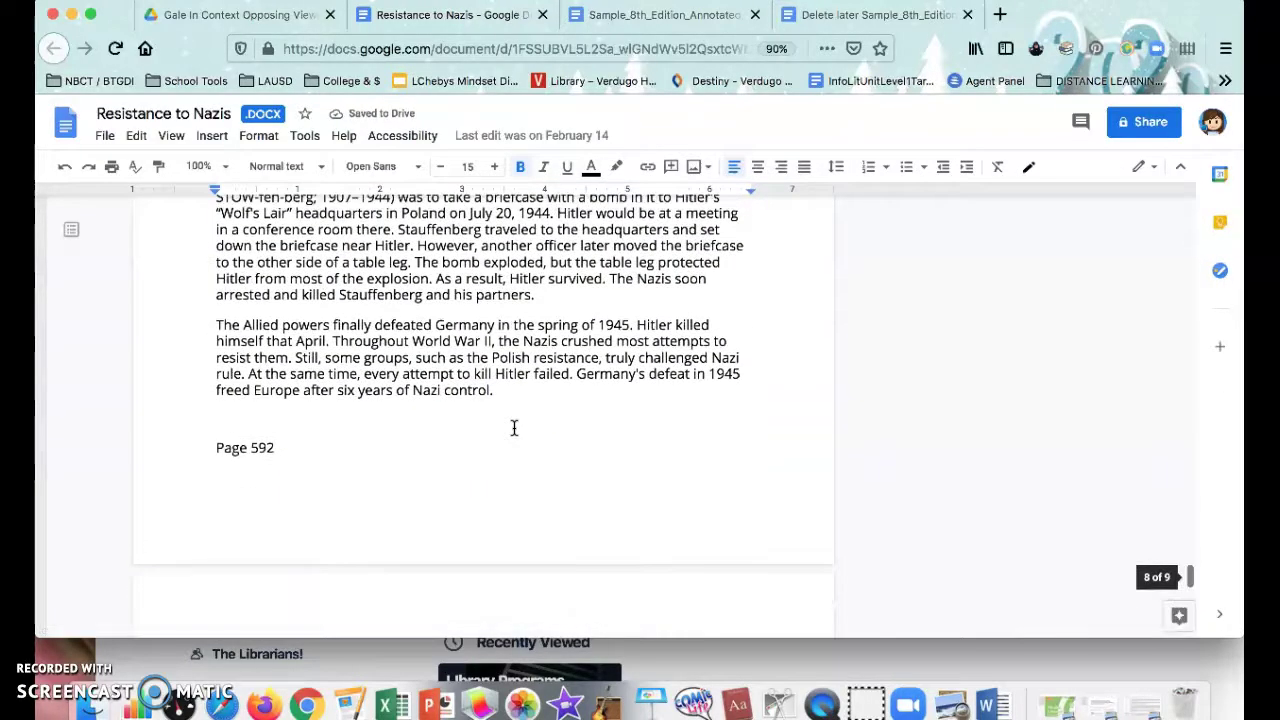
scroll(514, 428, "down", 6)
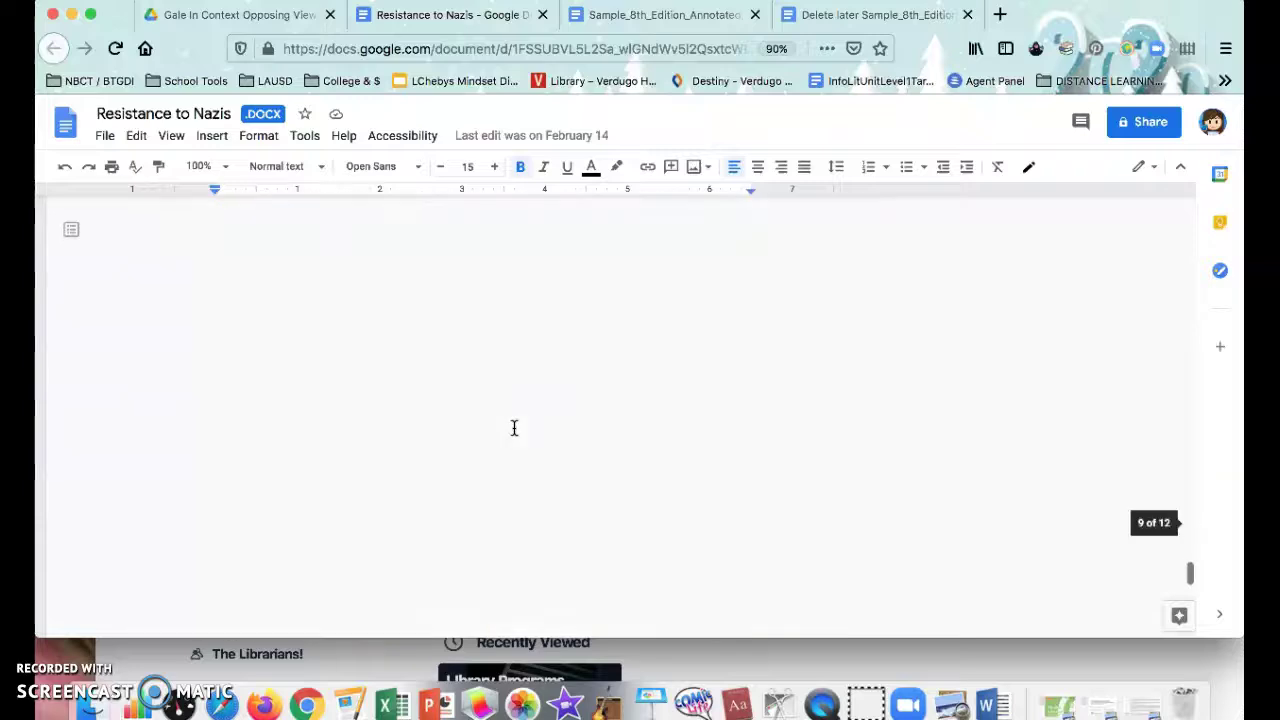
scroll(514, 428, "down", 15)
scroll(514, 428, "down", 15)
scroll(514, 426, "down", 15)
scroll(514, 426, "down", 15)
scroll(514, 426, "down", 15)
scroll(514, 426, "down", 15)
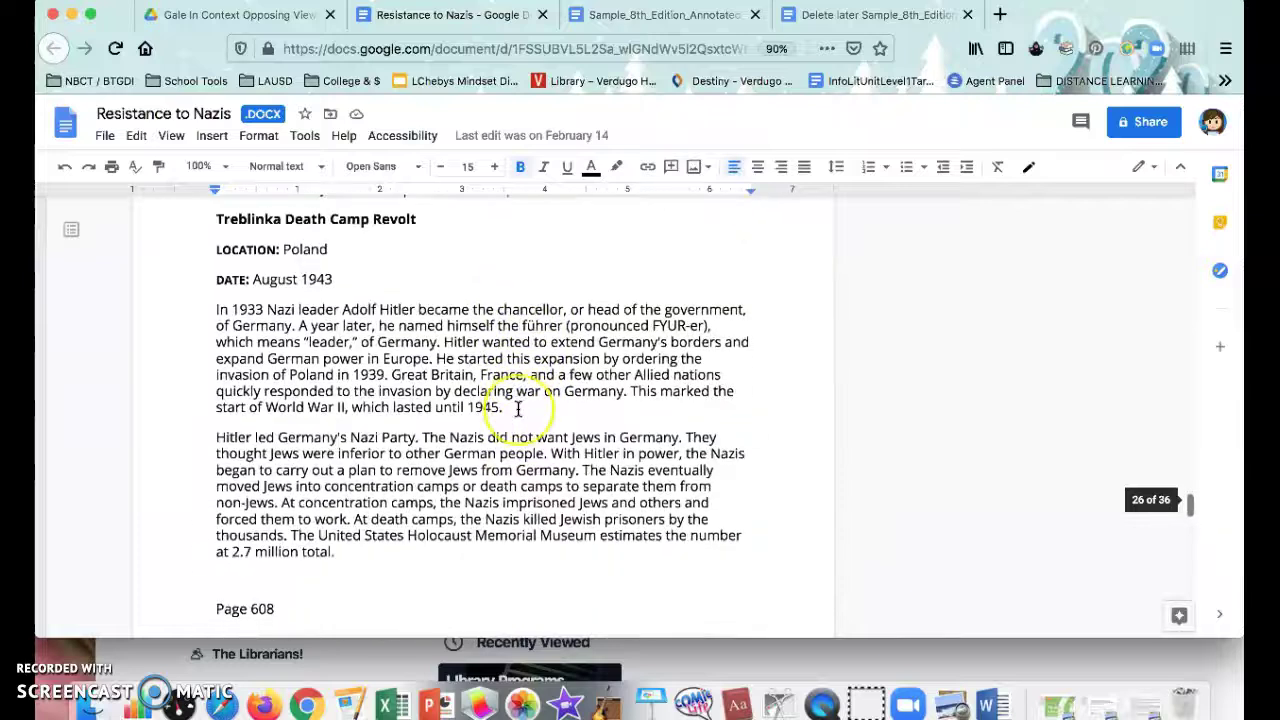
scroll(518, 409, "down", 15)
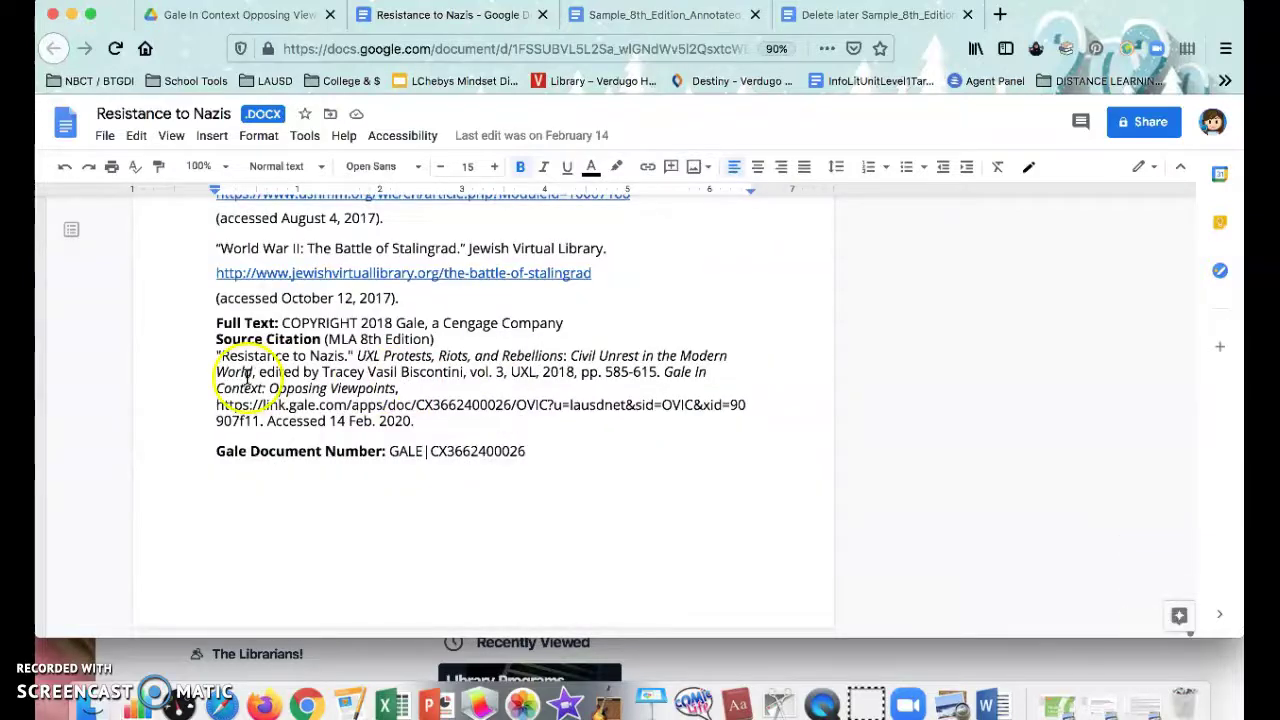
left_click_drag(216, 364, 452, 418)
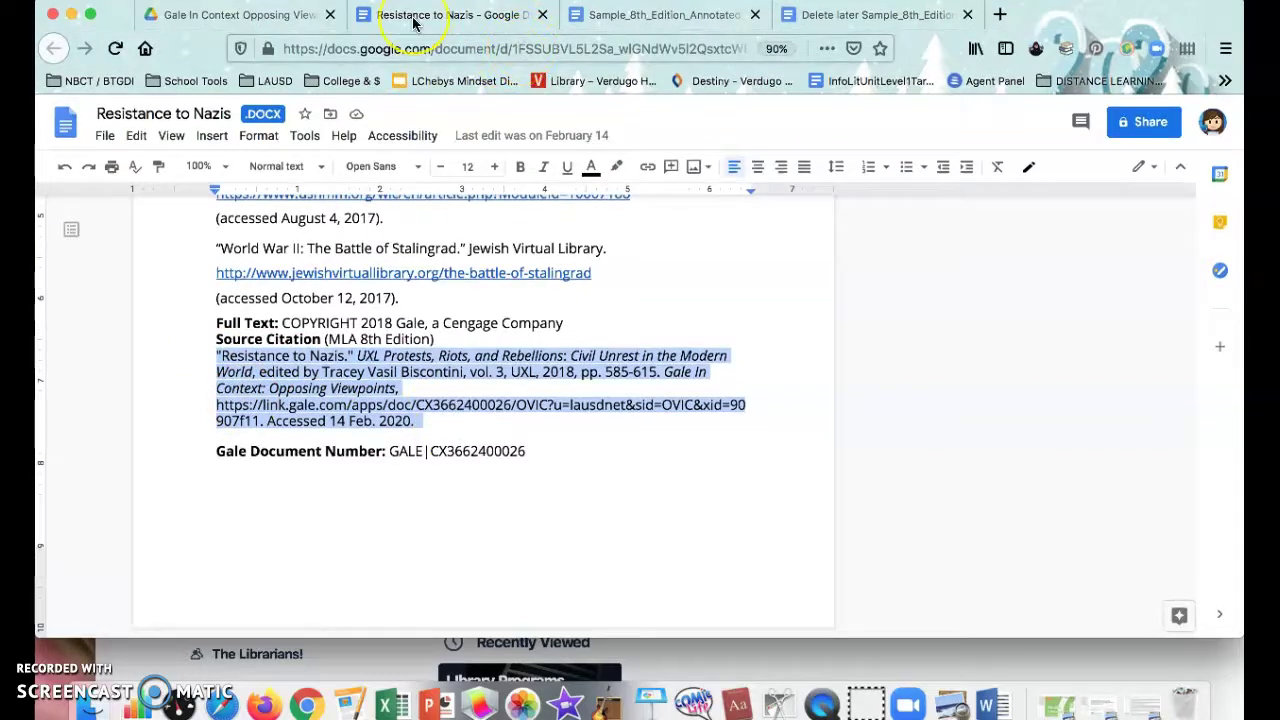
- Paste the Gale citation on a new line under the Annotated Bibliography heading in the Delete later Sample_8th_Edition_Annotated_Bibliography document
left_click(660, 16)
scroll(603, 449, "down", 1)
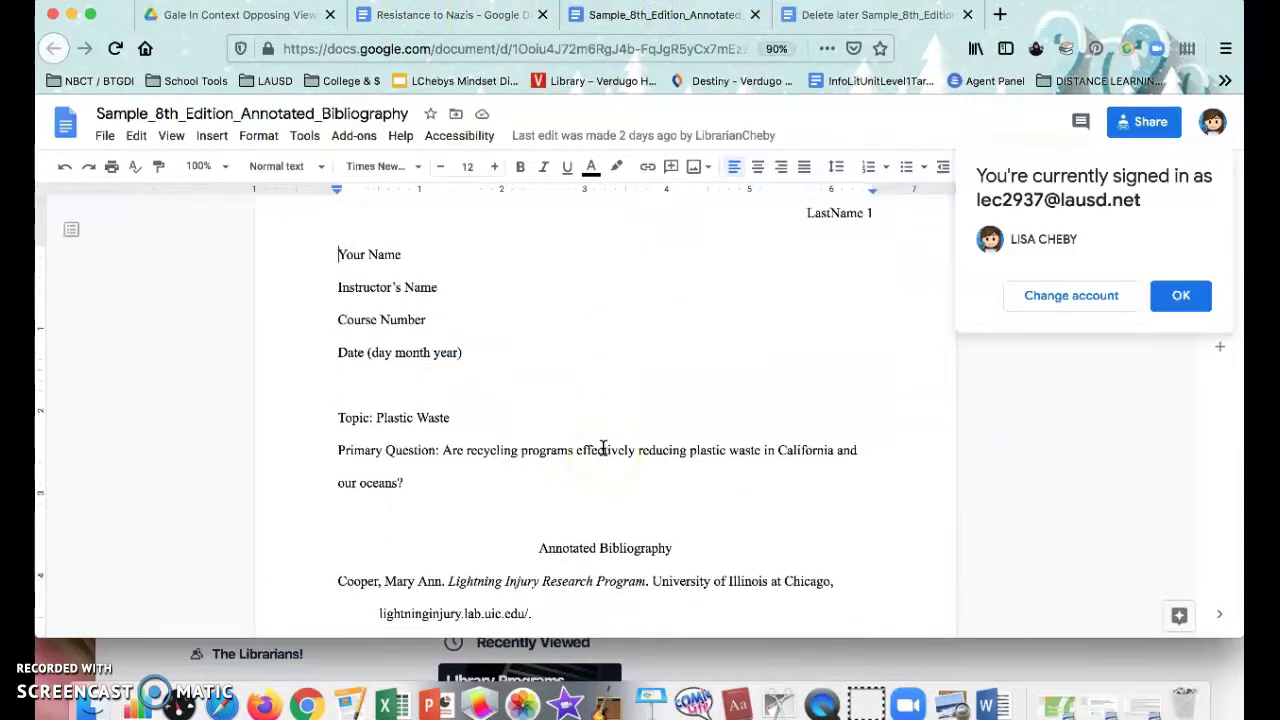
left_click(845, 16)
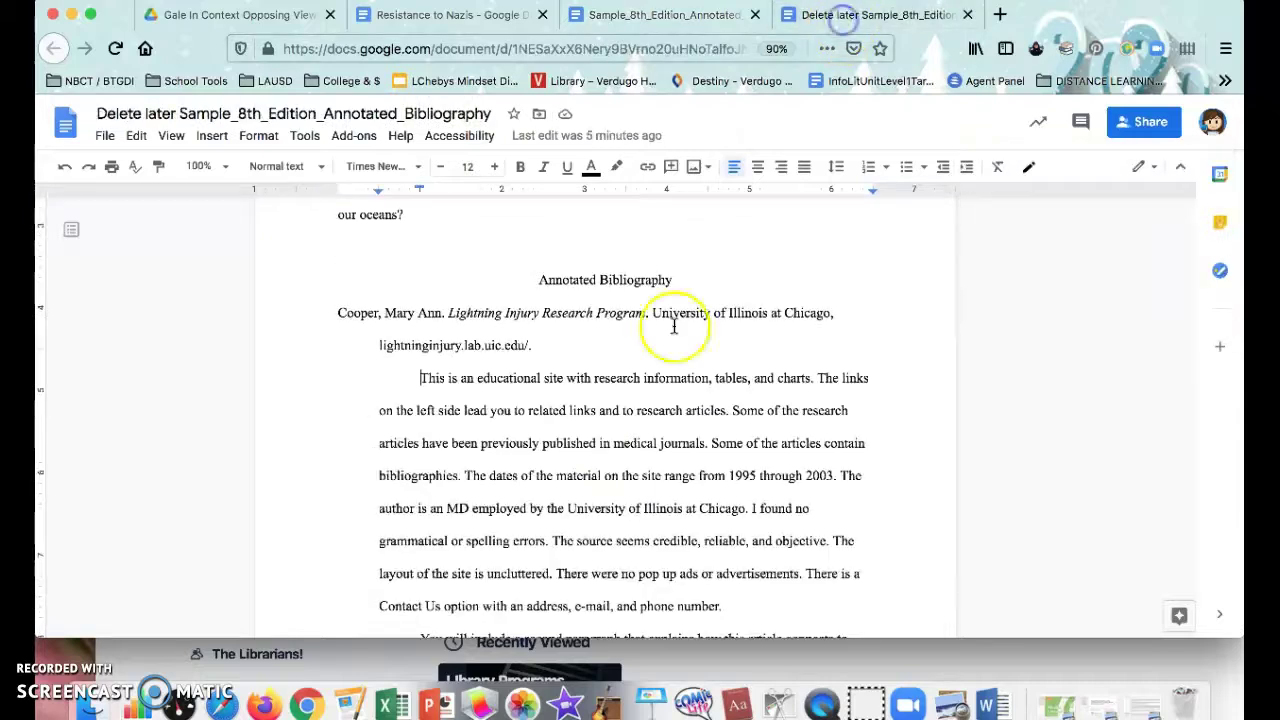
left_click(338, 346)
key("Return")
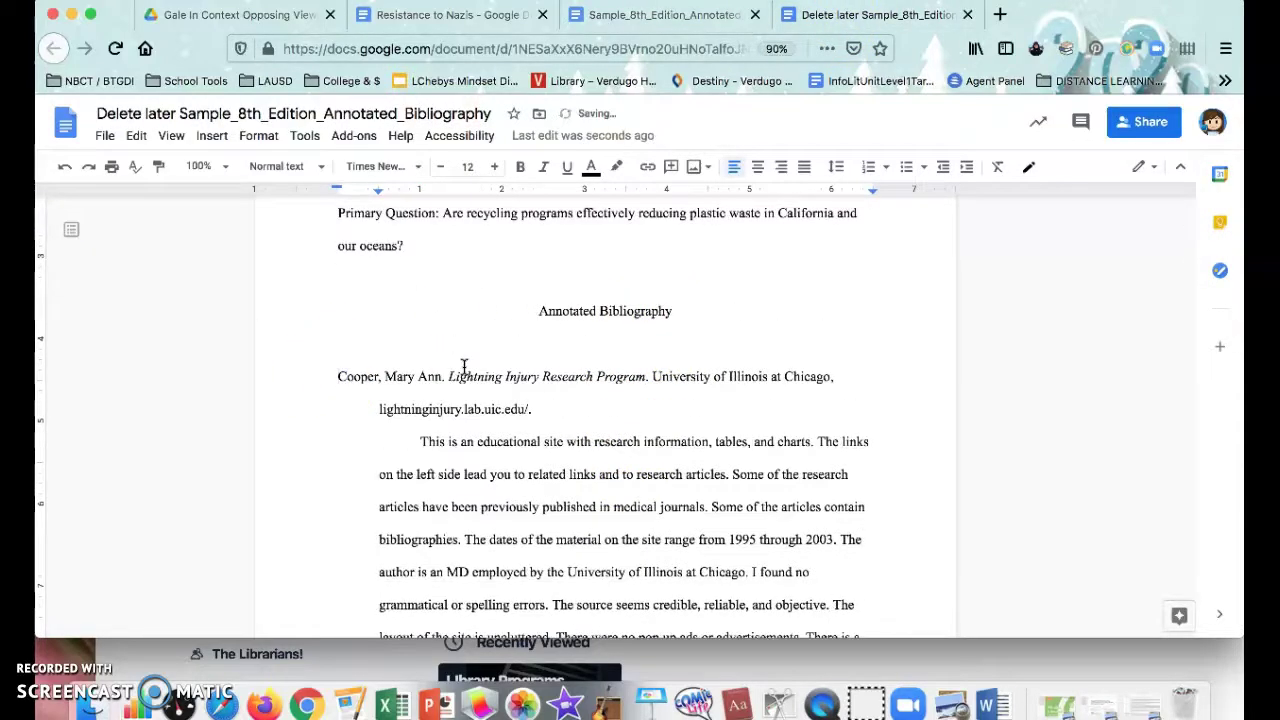
key("ctrl+v")
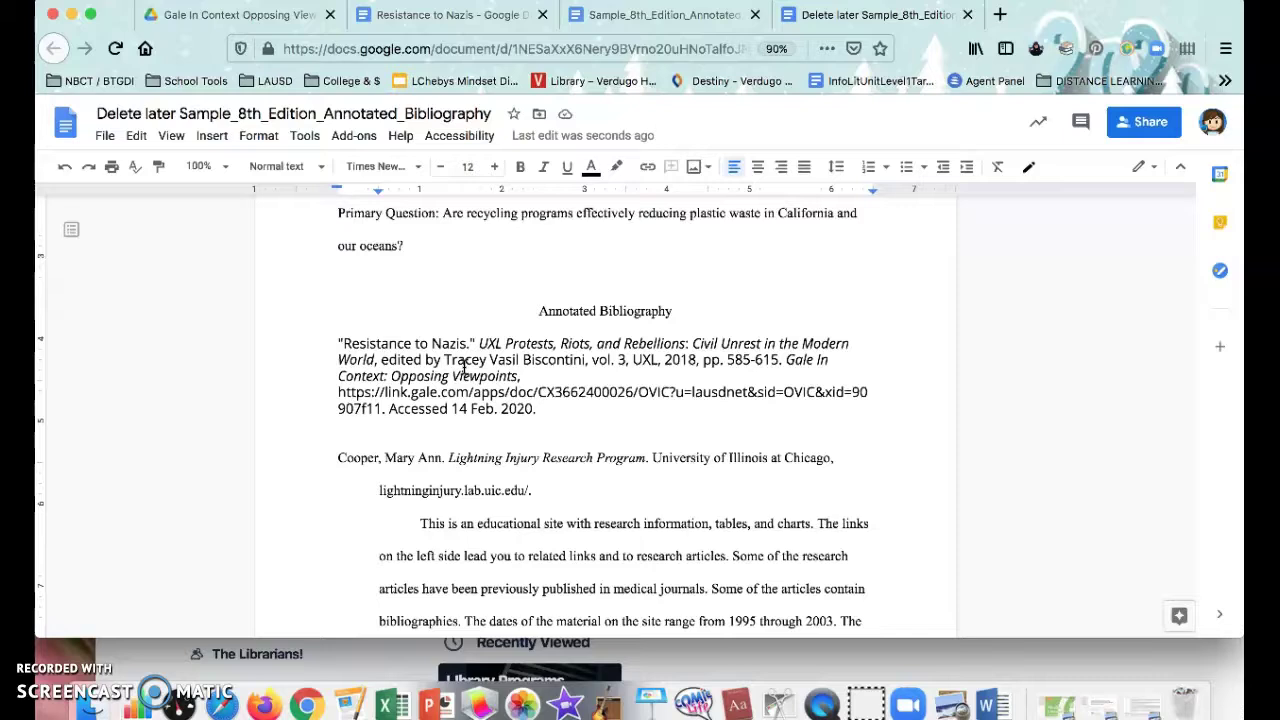
- Change the font of the whole pasted Resistance to Nazis citation to Times New Roman
left_click(340, 342)
left_click_drag(340, 342, 538, 401)
left_click(418, 167)
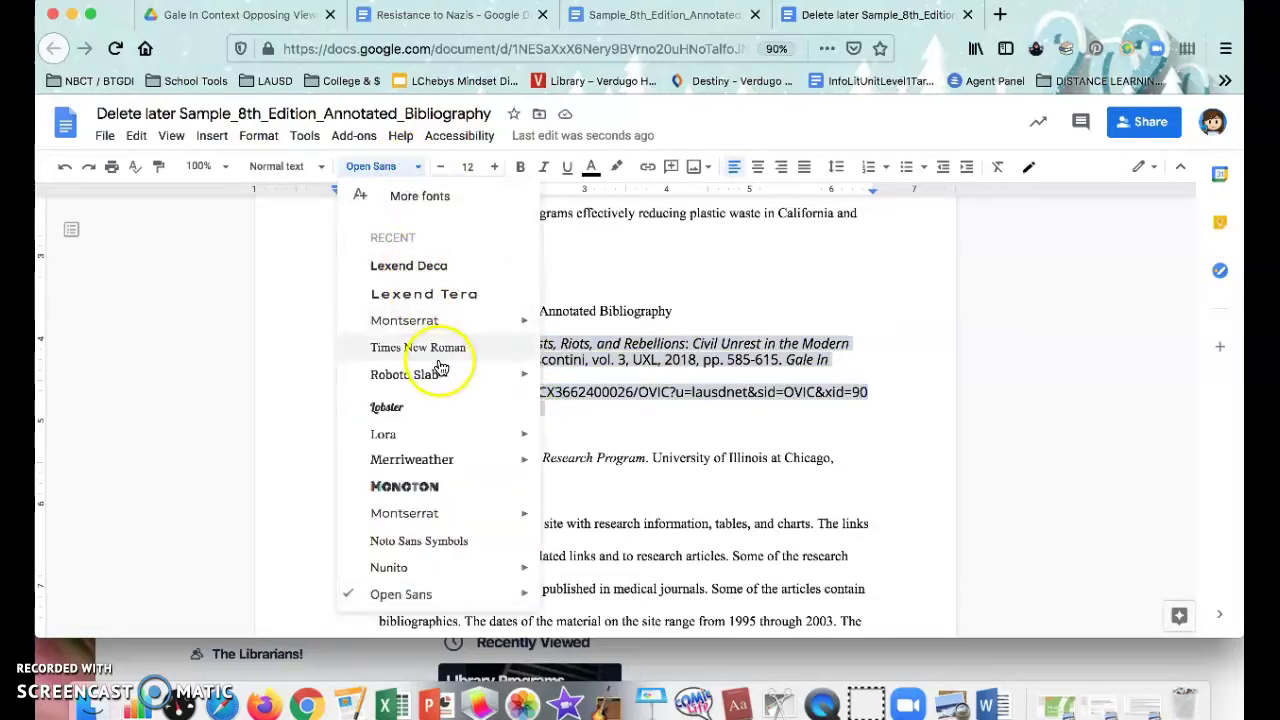
left_click(441, 366)
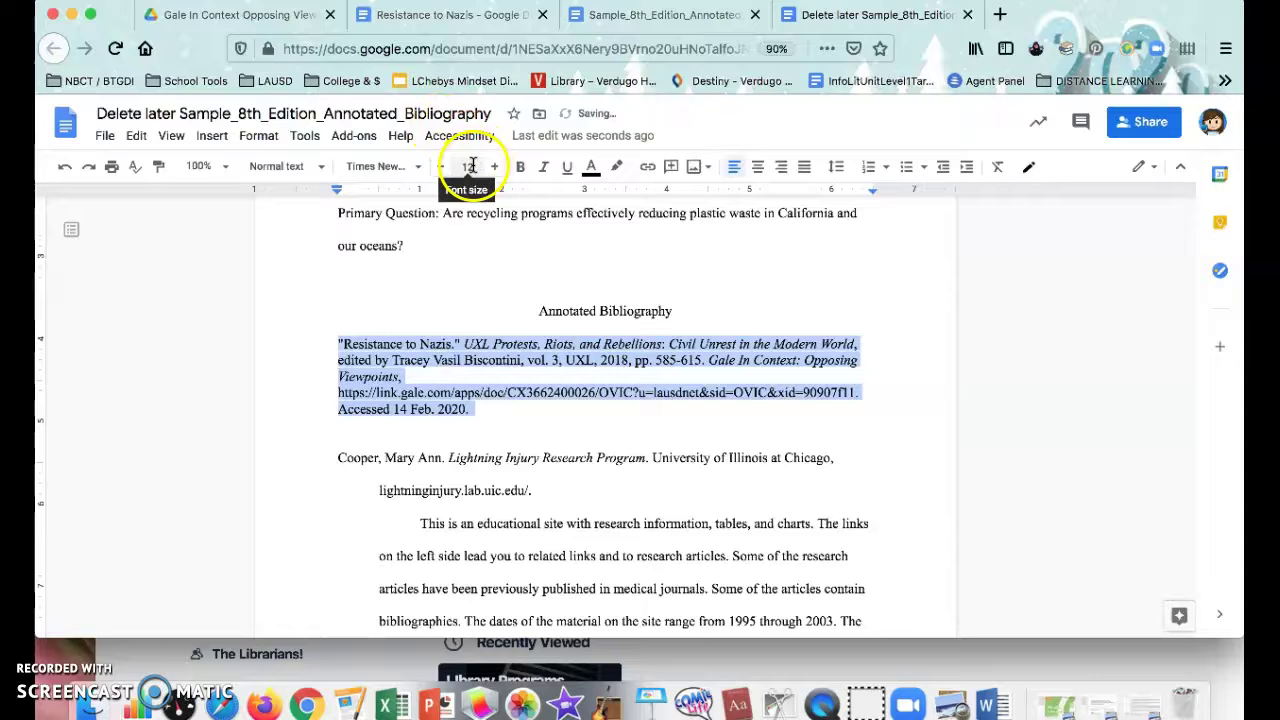
- Set the line spacing of the pasted citation to double
left_click(838, 170)
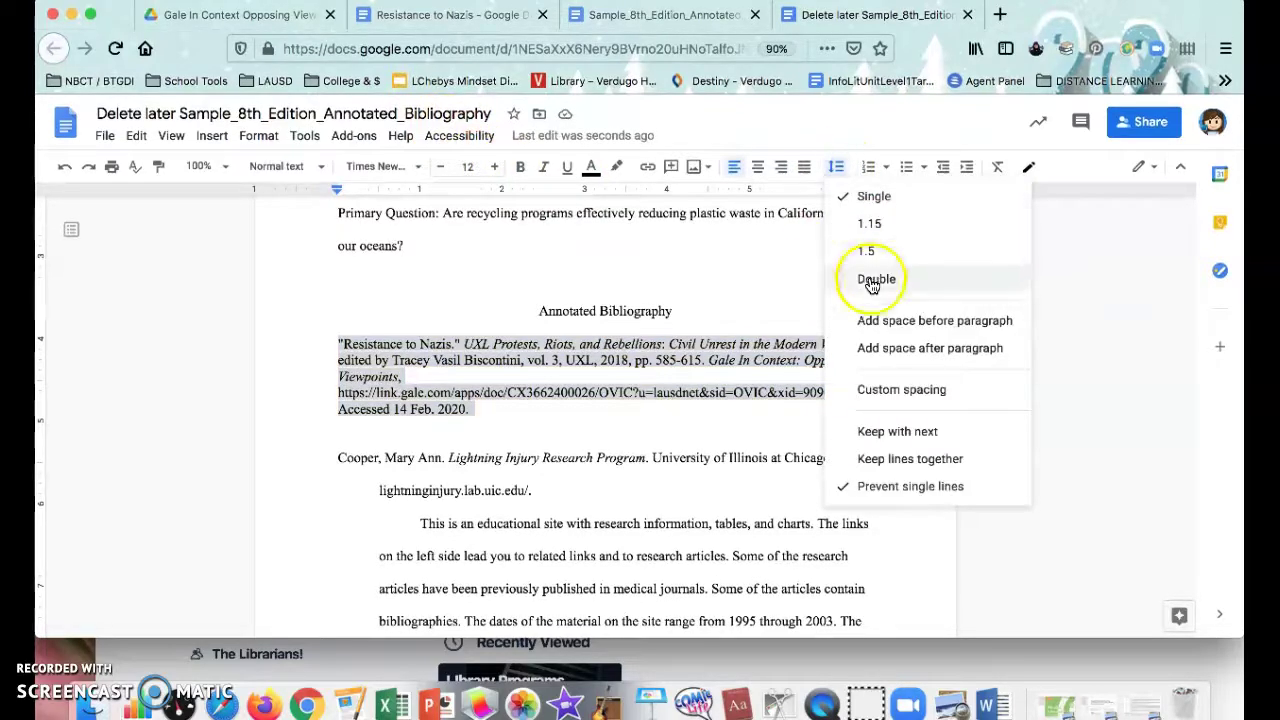
left_click(877, 389)
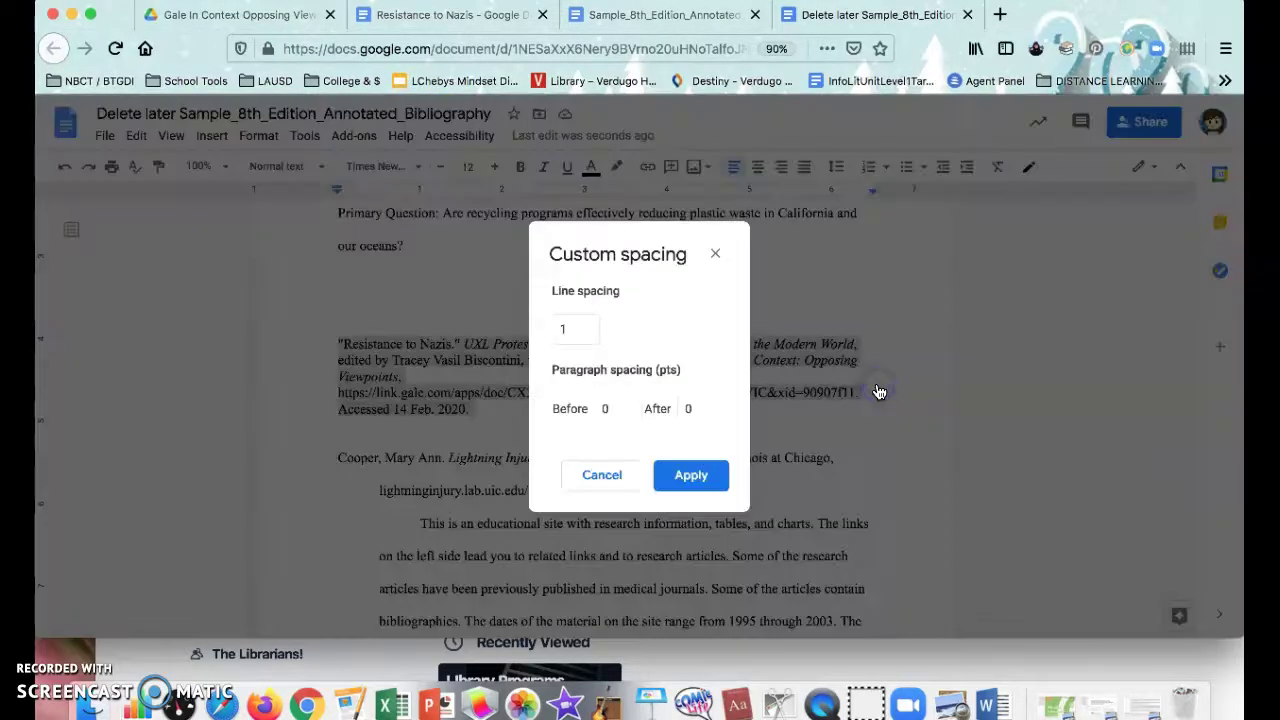
left_click(563, 328)
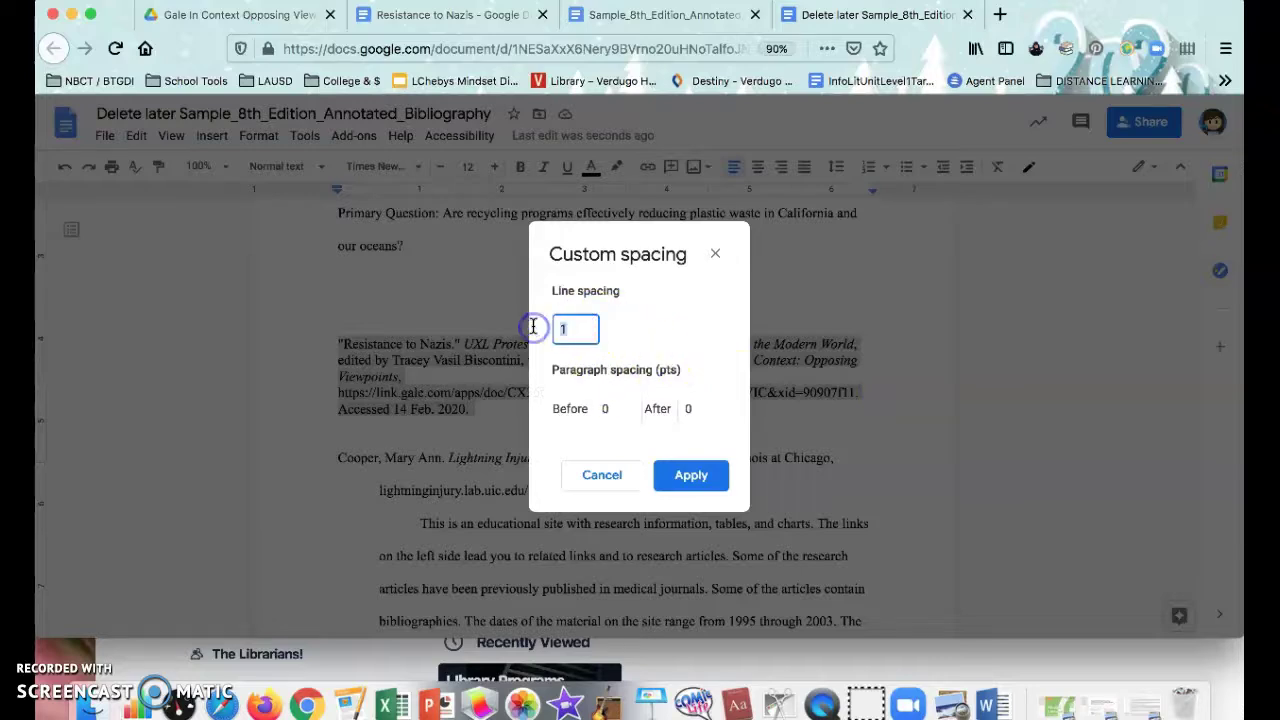
left_click(690, 475)
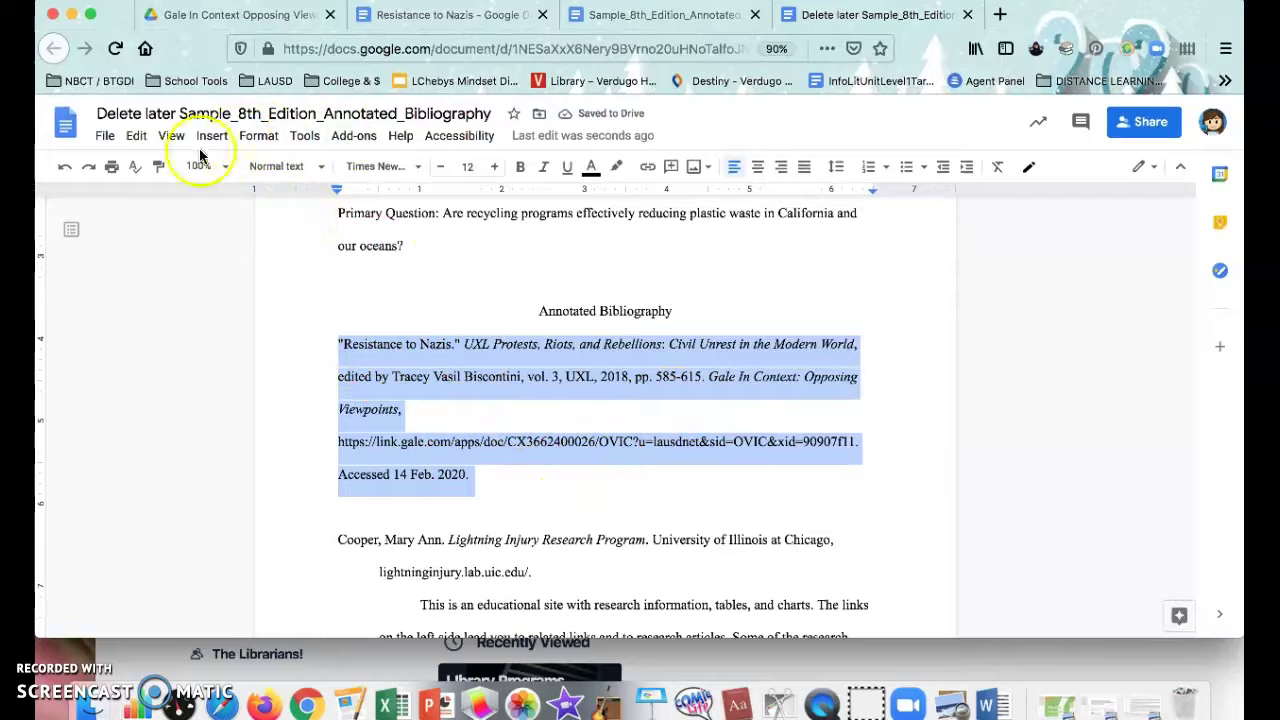
- Apply a 0.5-inch hanging indent to the pasted citation, keeping the left and right indentation at 0
left_click(262, 136)
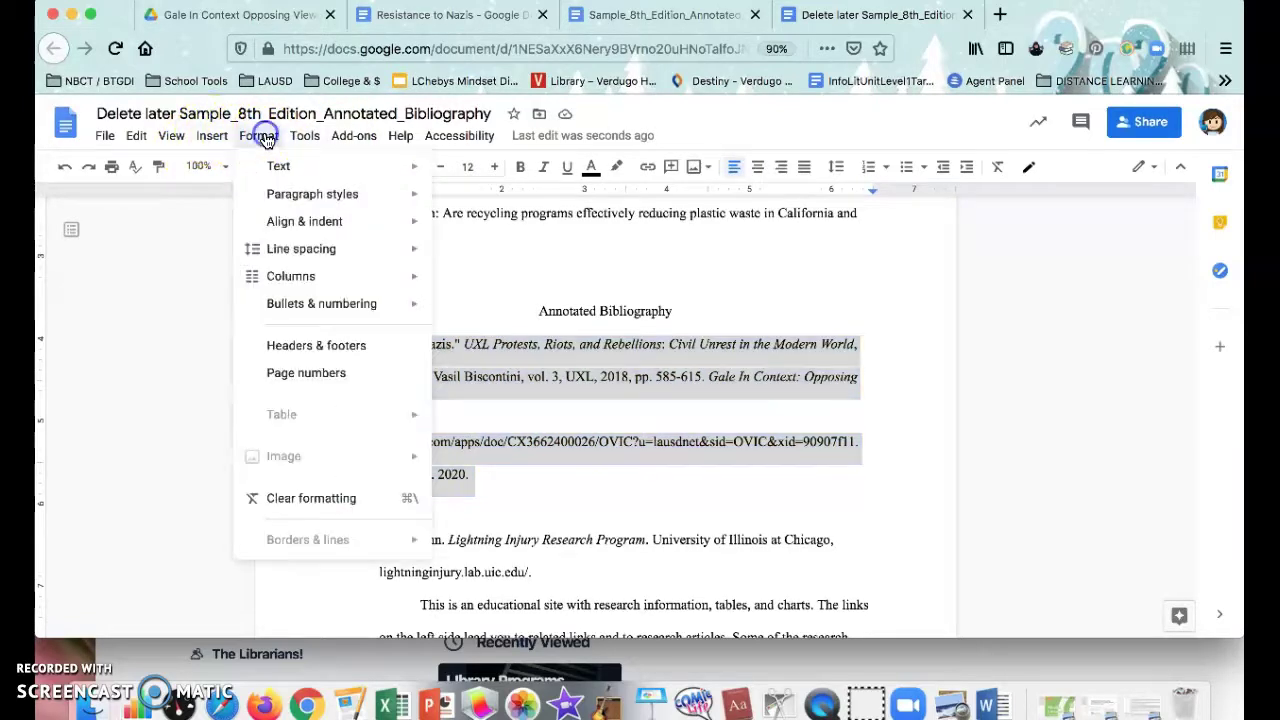
mouse_move(294, 231)
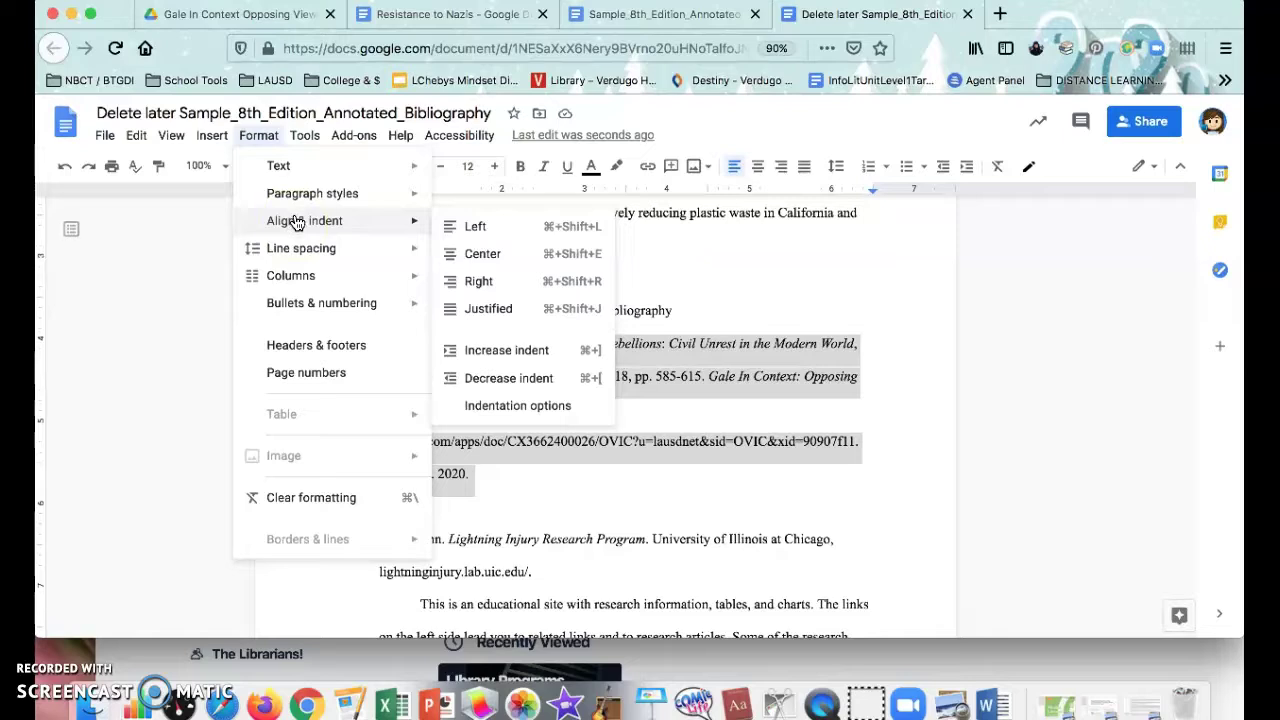
left_click(301, 200)
mouse_move(290, 228)
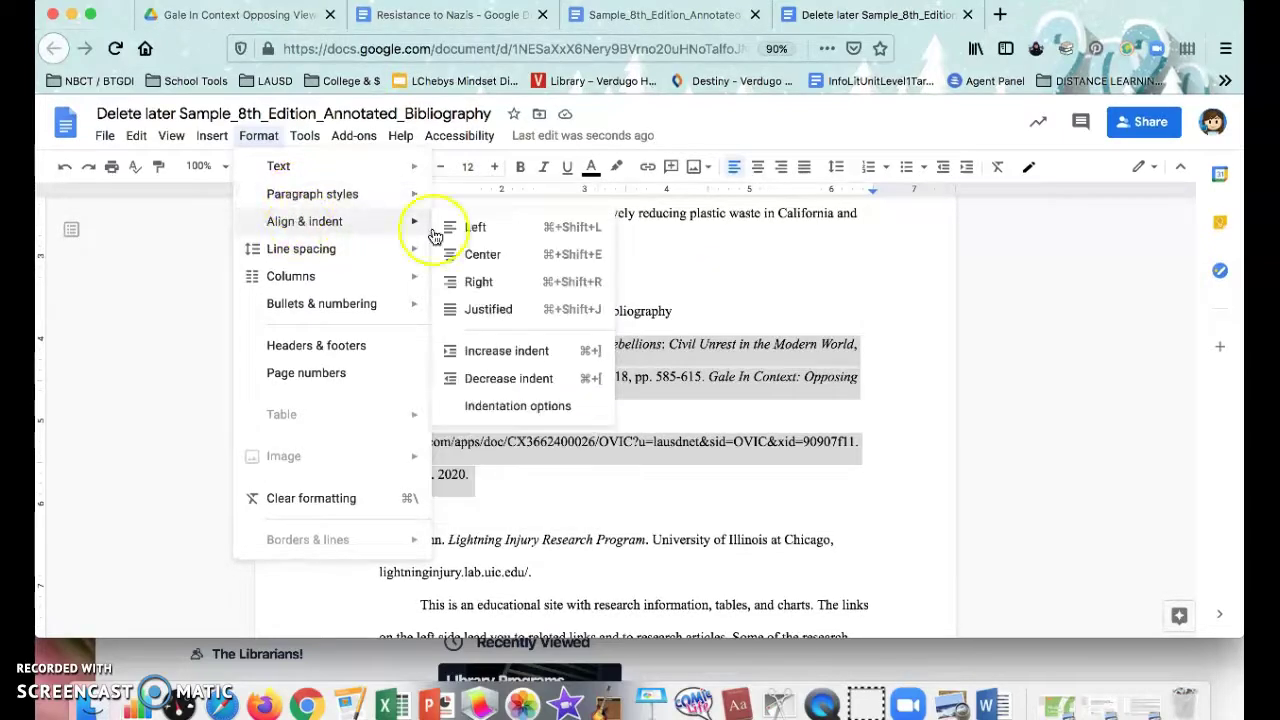
left_click(530, 411)
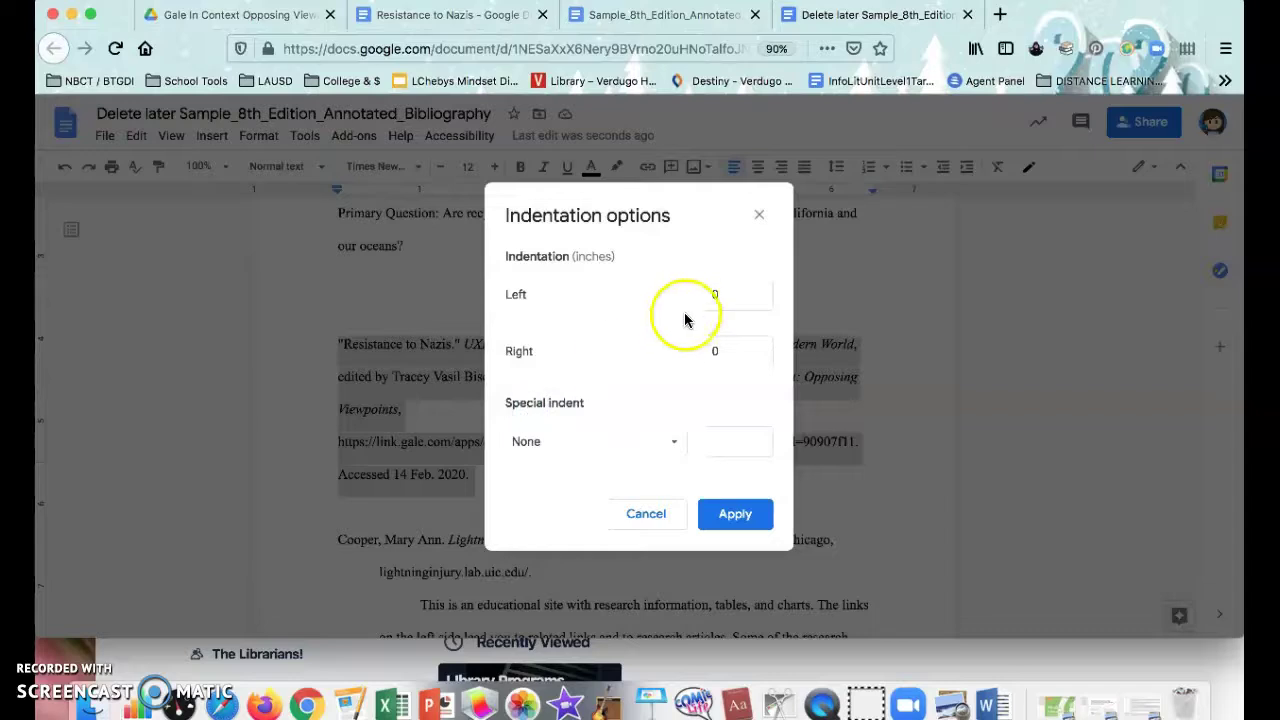
left_click(580, 443)
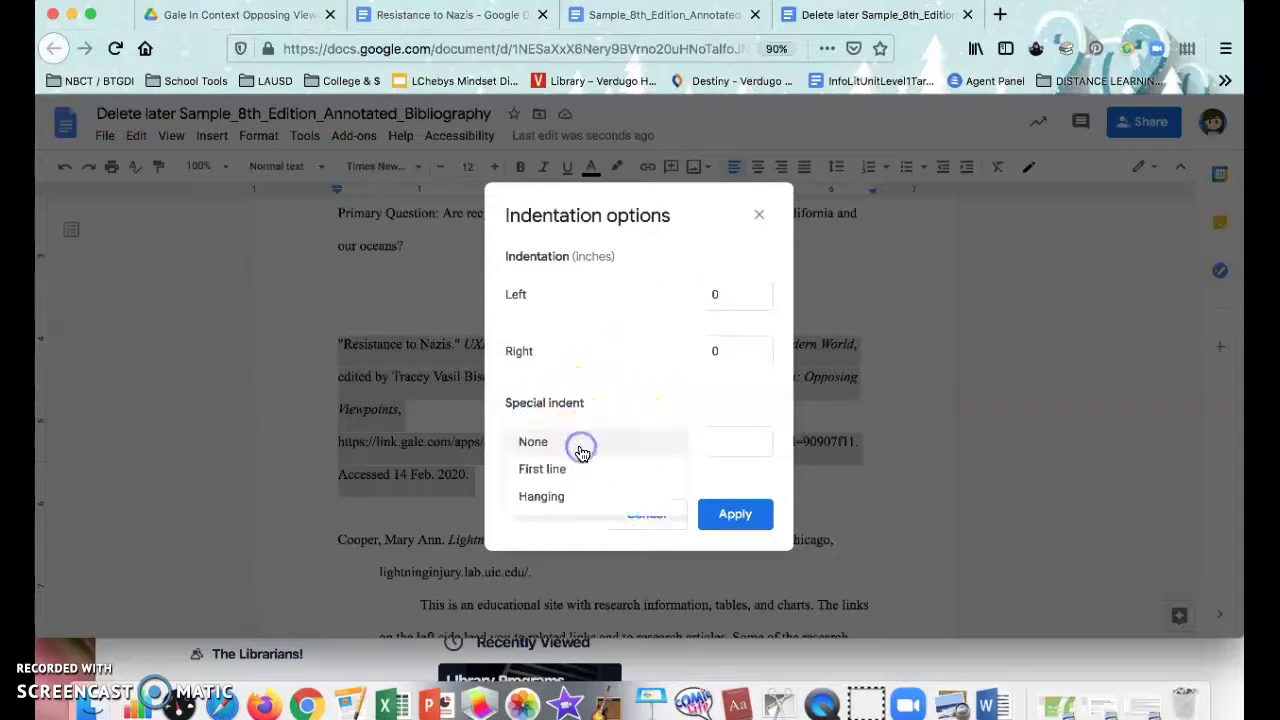
left_click(576, 506)
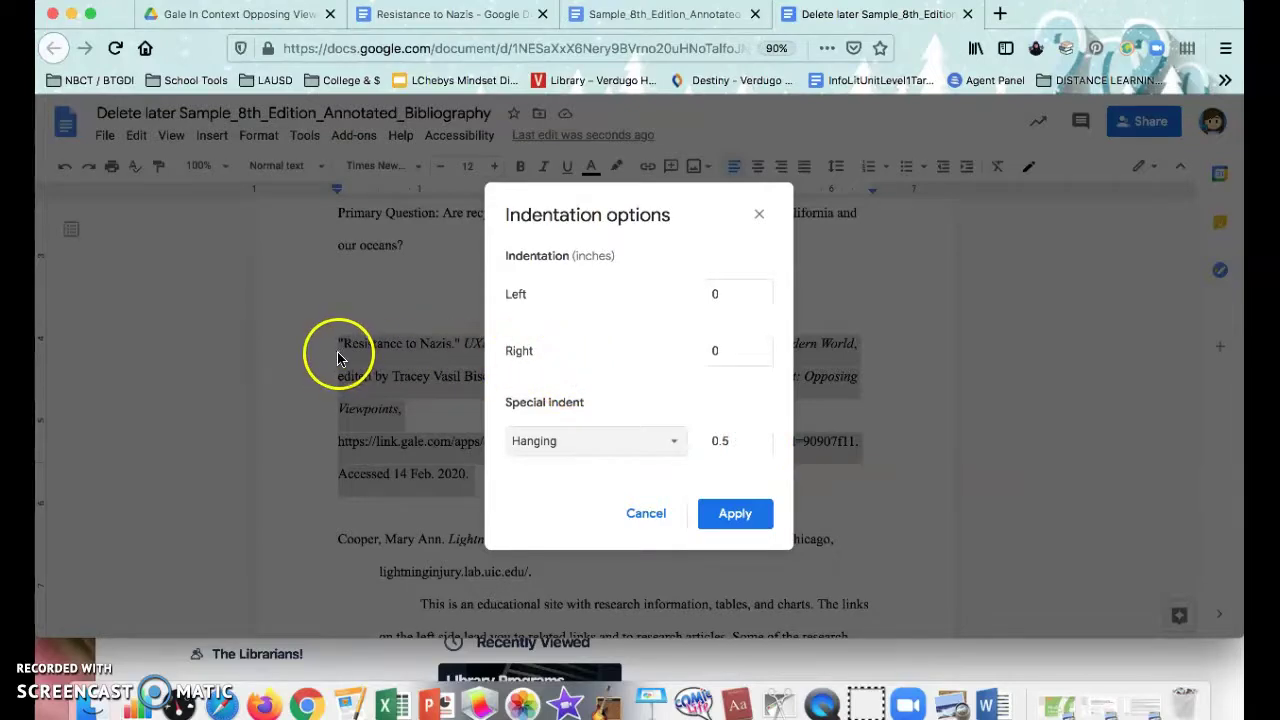
left_click(708, 290)
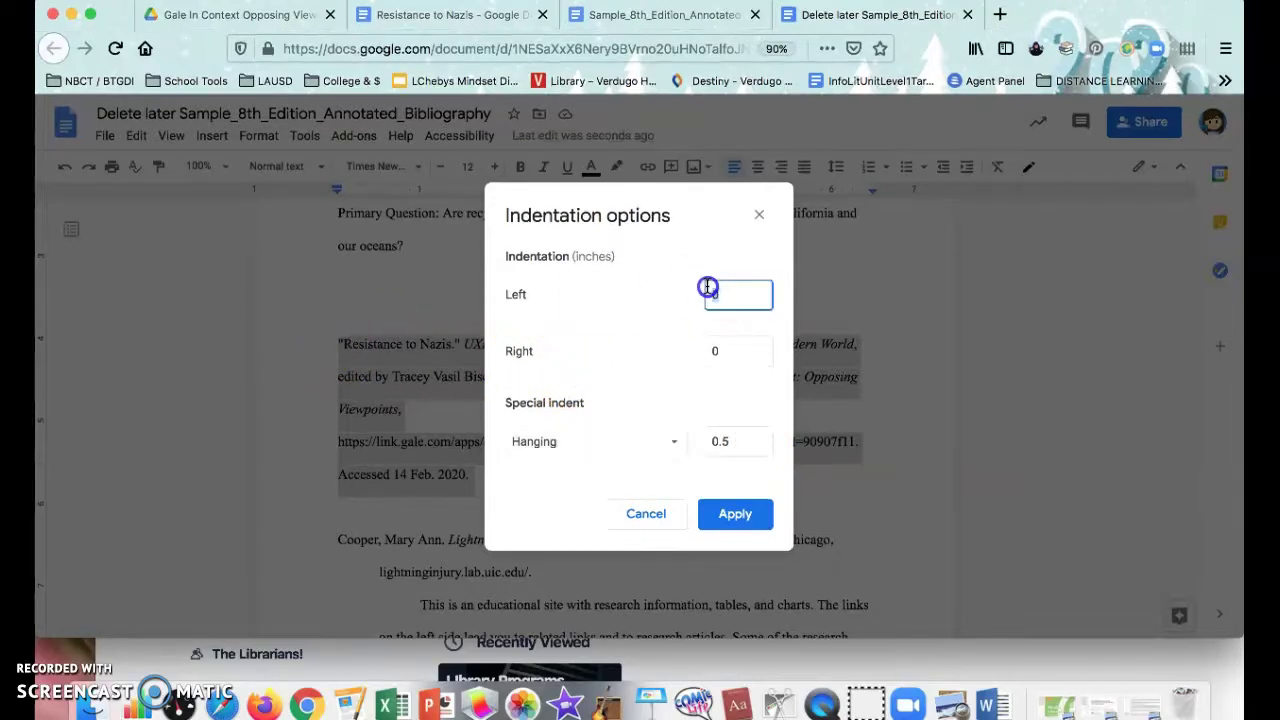
left_click(738, 351)
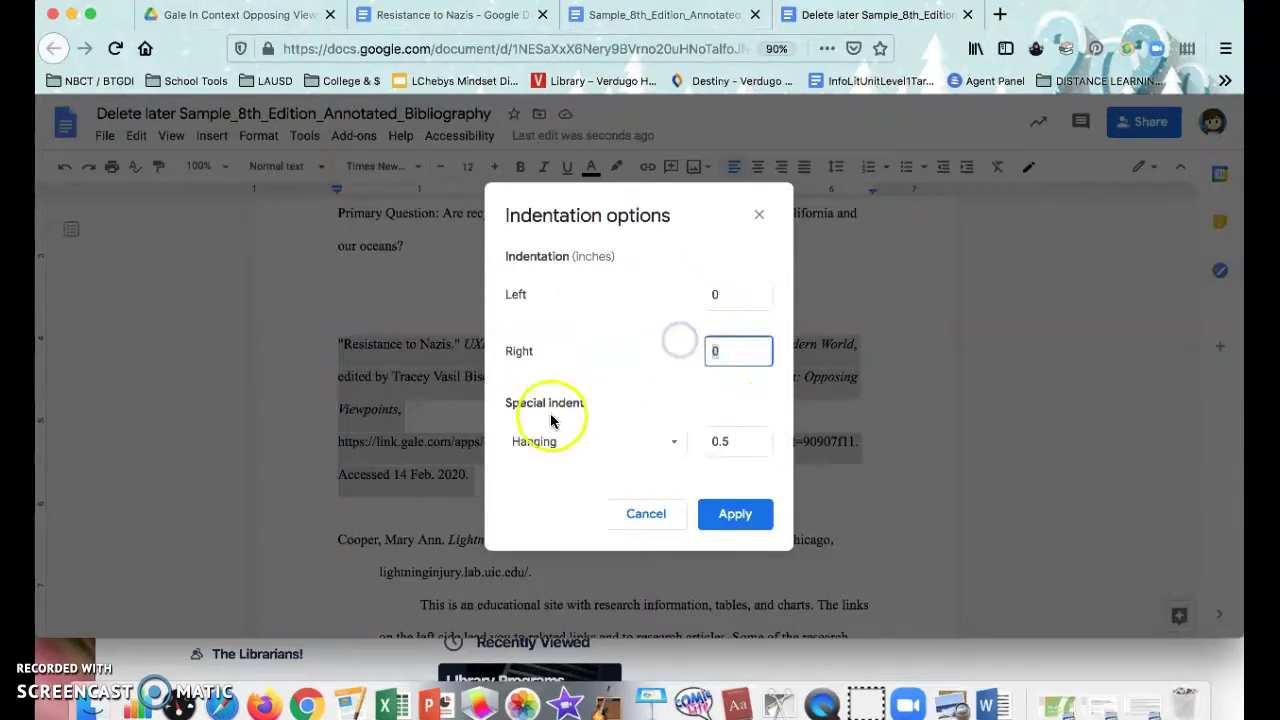
left_click(743, 519)
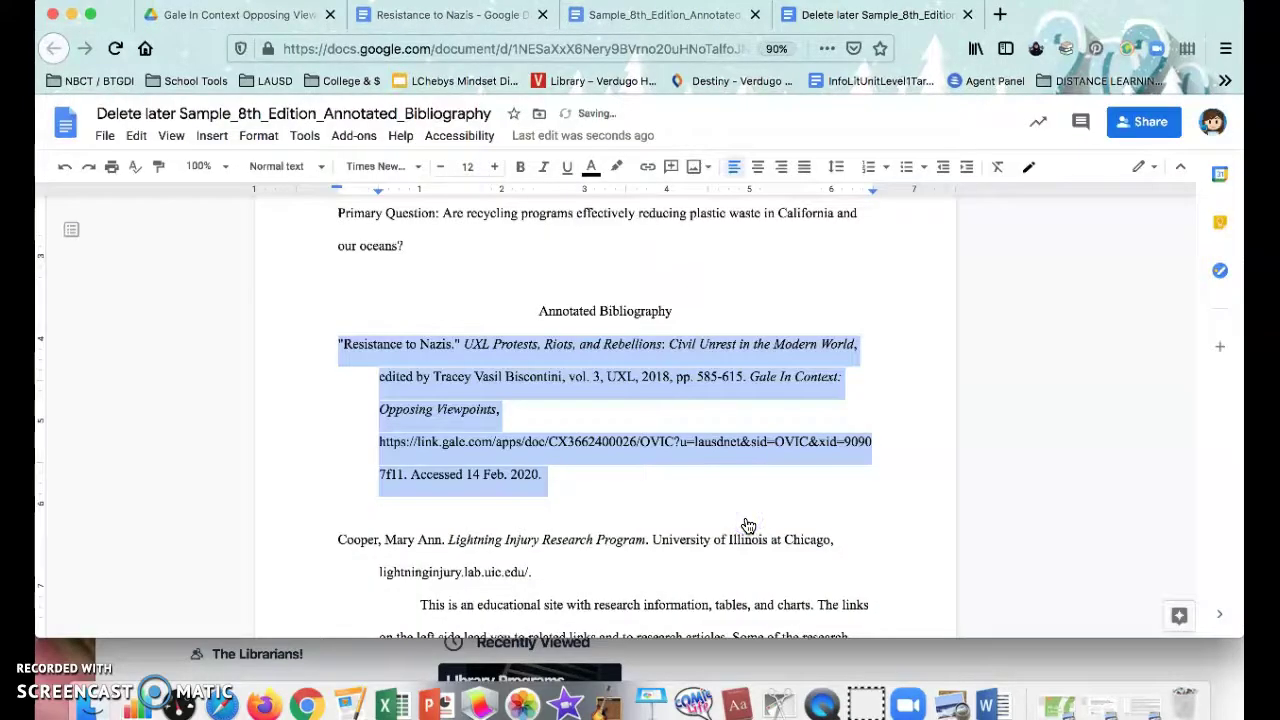
- Try to close the gap between Opposing Viewpoints and the link in the Resistance to Nazis citation
left_click_drag(332, 349, 545, 473)
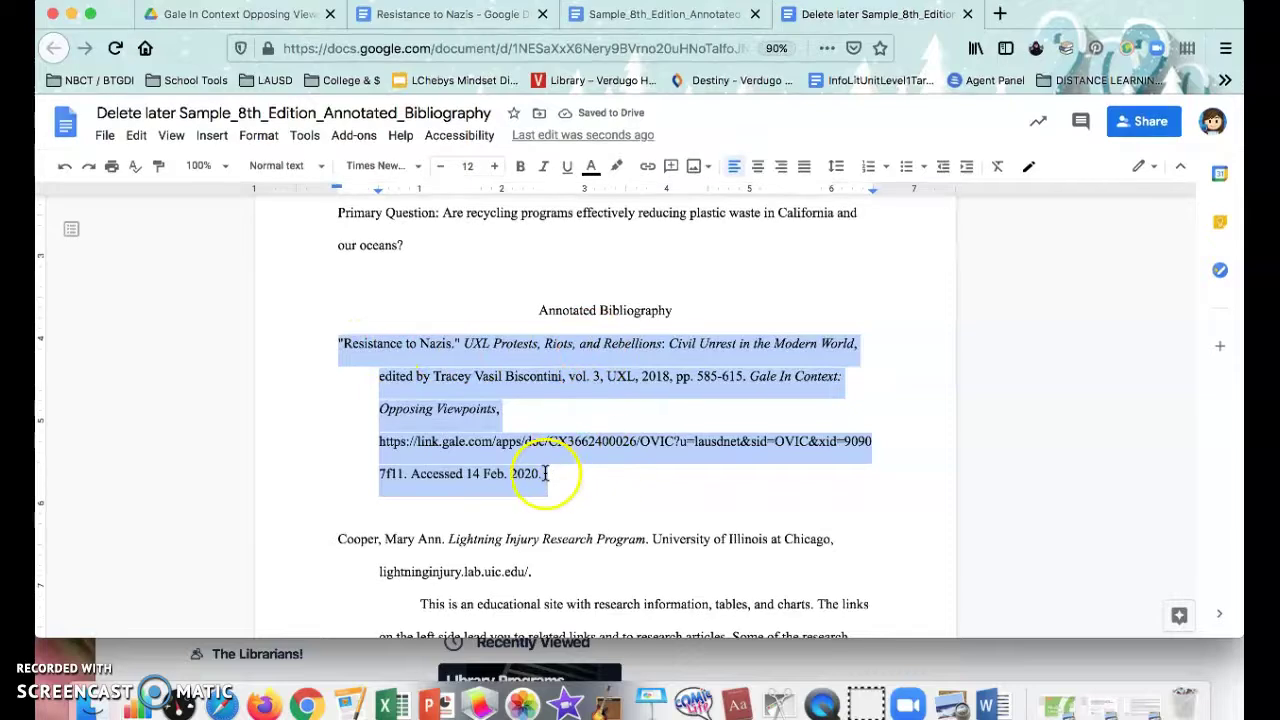
left_click(603, 480)
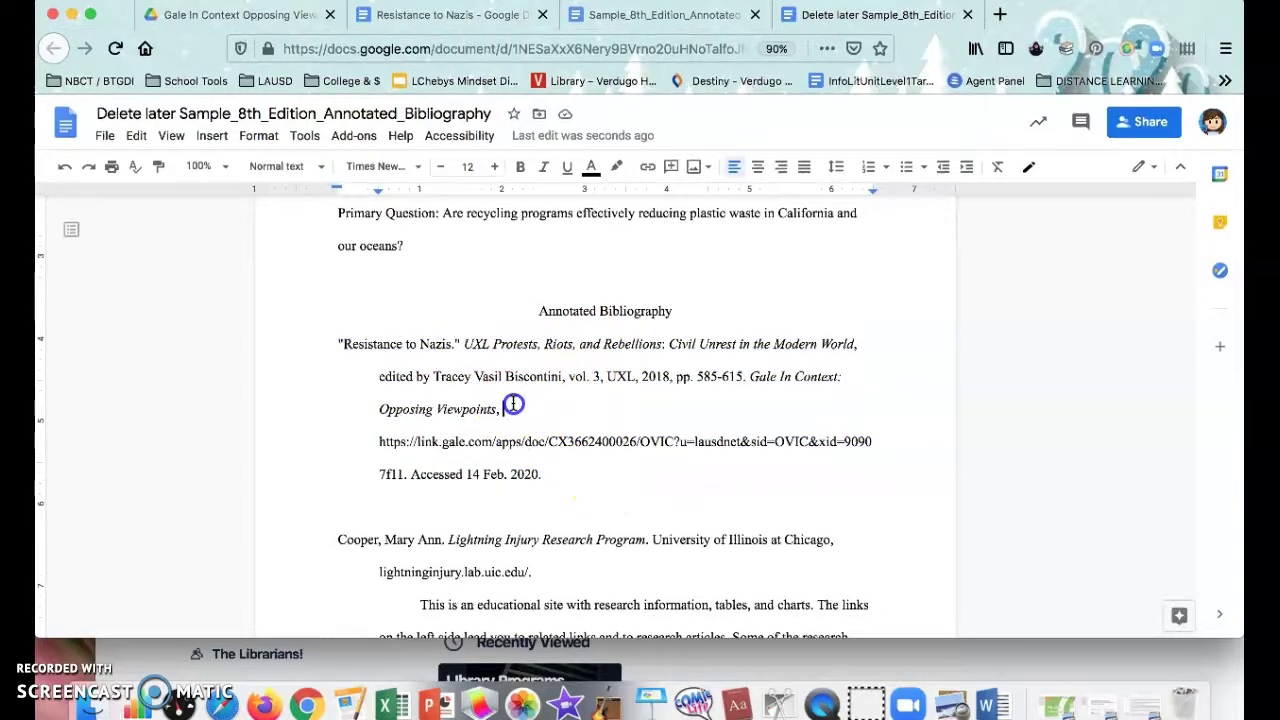
left_click(810, 412)
key("Right")
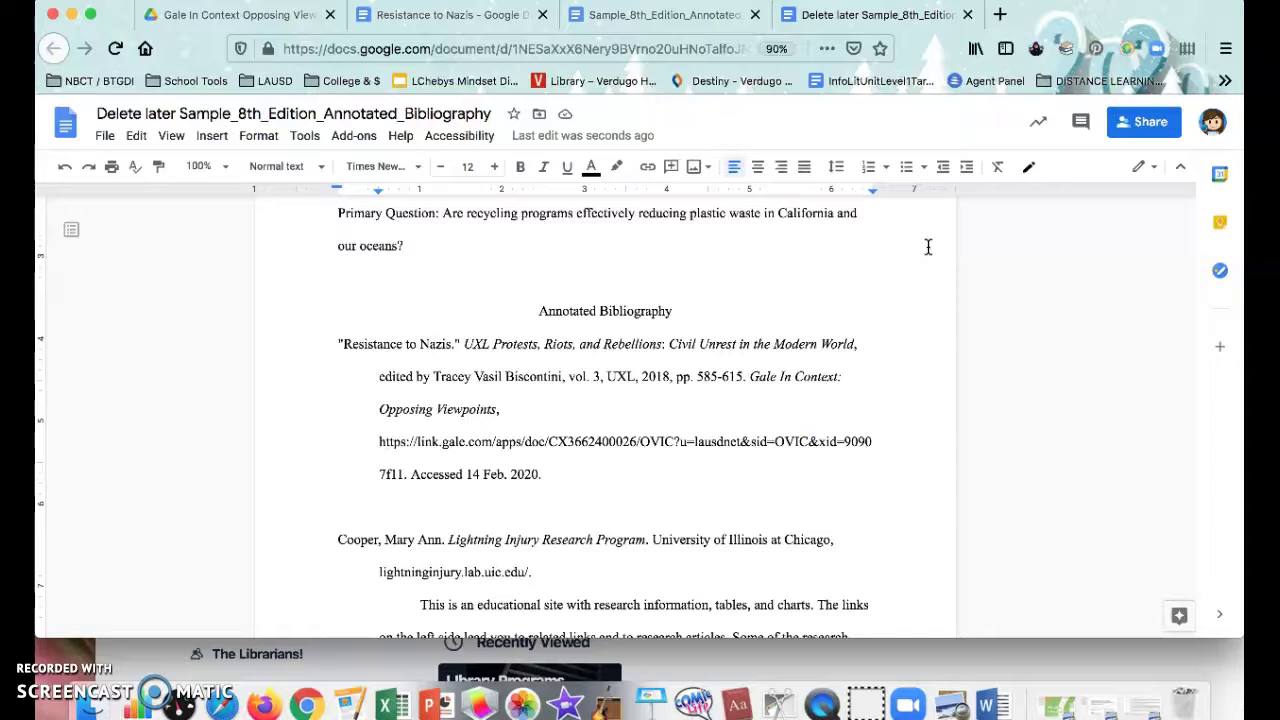
key("BackSpace")
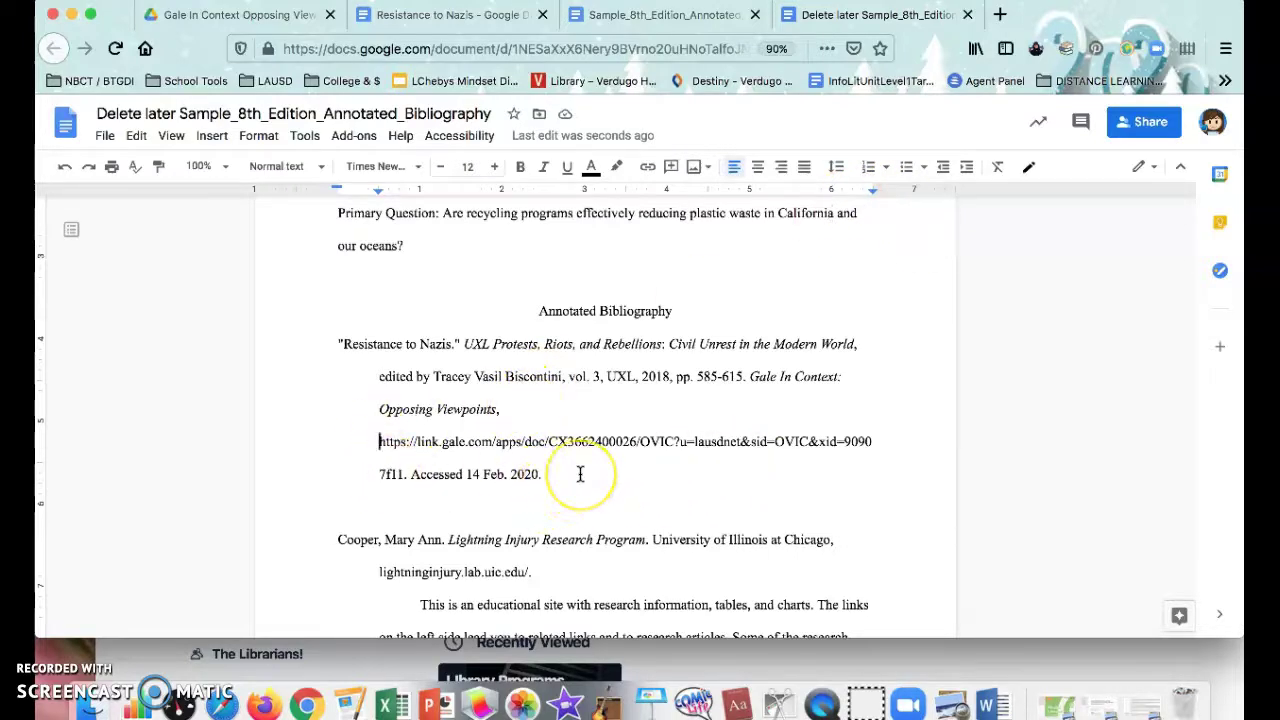
- Compare the layout of the Resistance to Nazis citation with the Lightning Injury Research Program entry below it
scroll(579, 474, "down", 3)
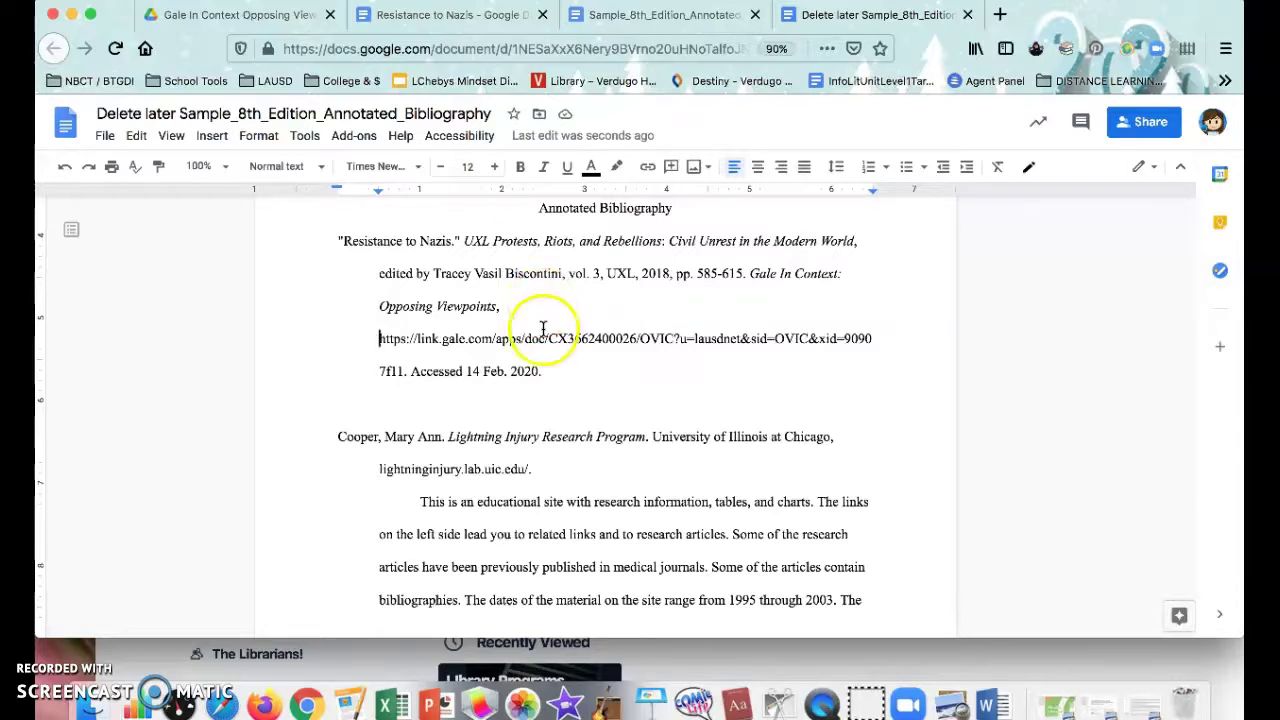
scroll(545, 388, "down", 1)
scroll(545, 388, "up", 1)
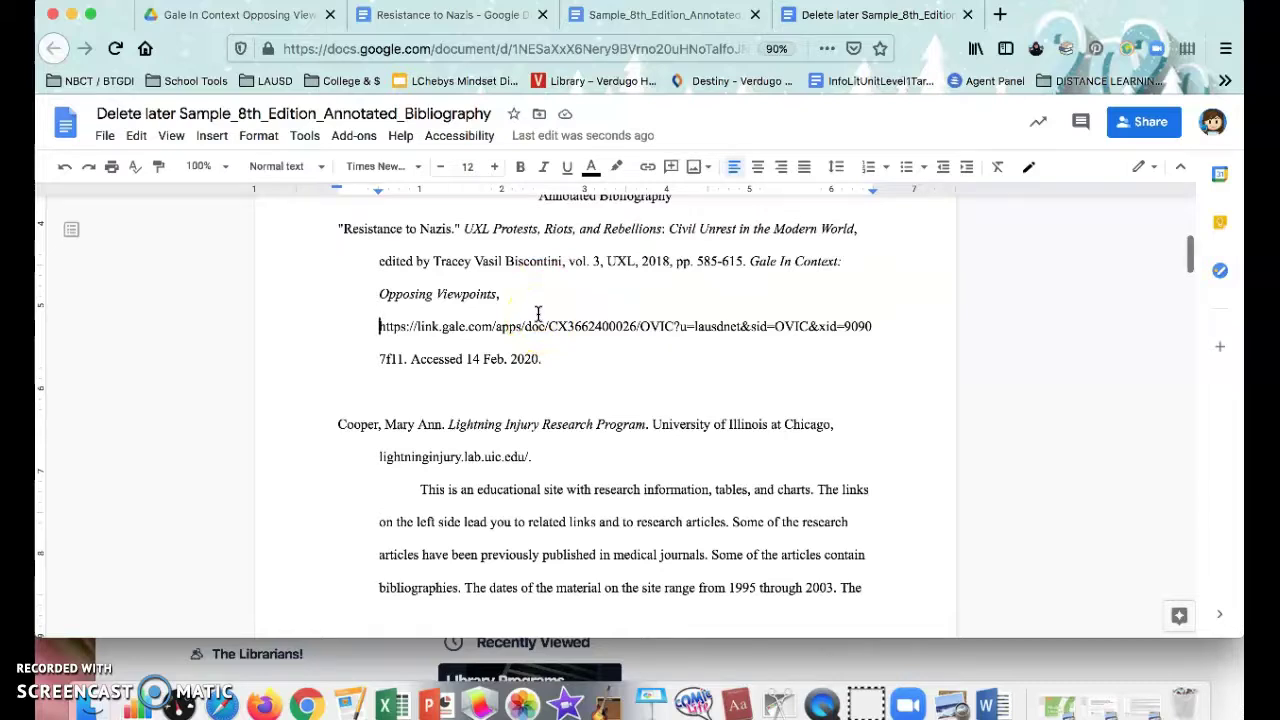
scroll(490, 345, "down", 1)
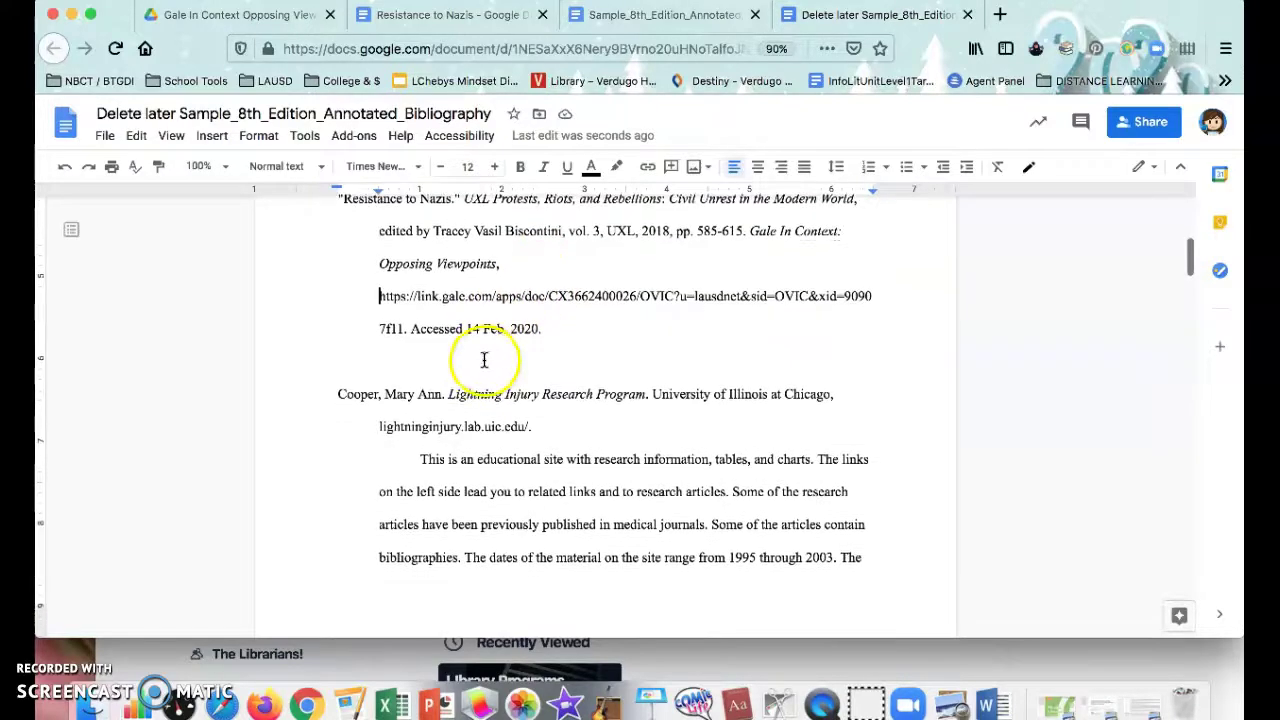
- Start a new paragraph below the Resistance to Nazis citation and choose a First line special indent of 0.5 inches for it
left_click(542, 343)
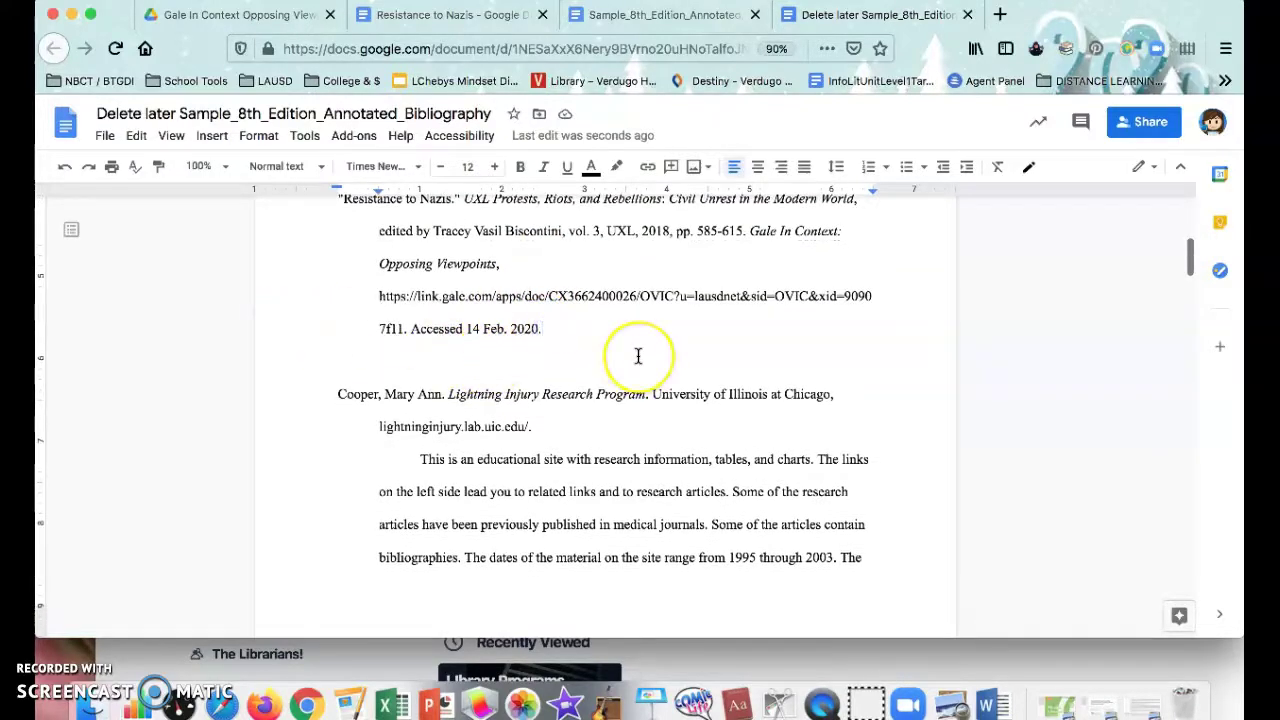
key("Return")
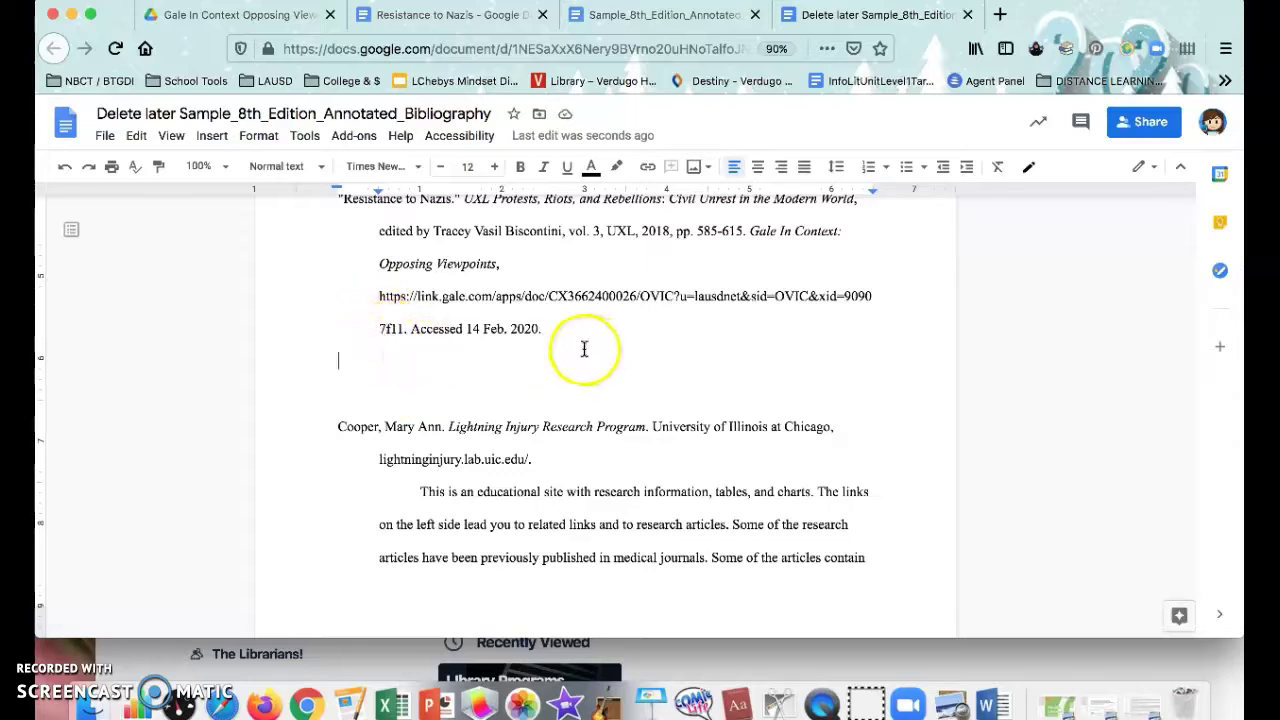
left_click(258, 135)
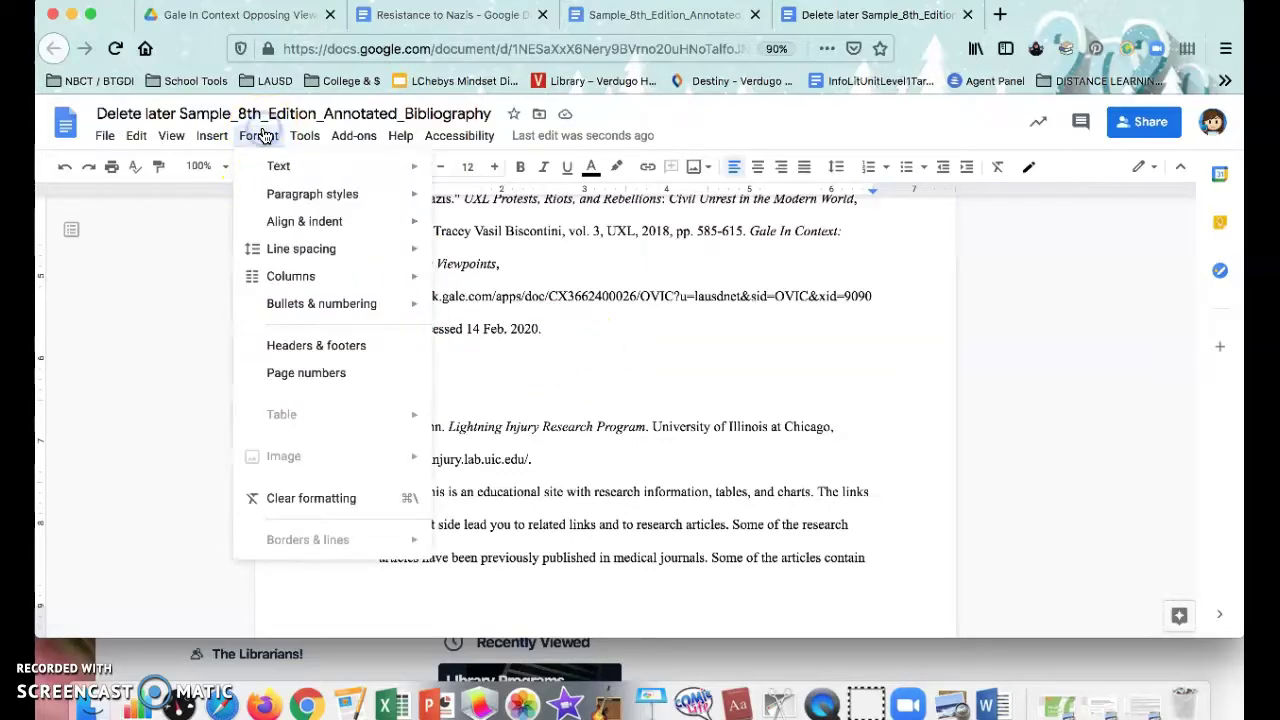
mouse_move(330, 221)
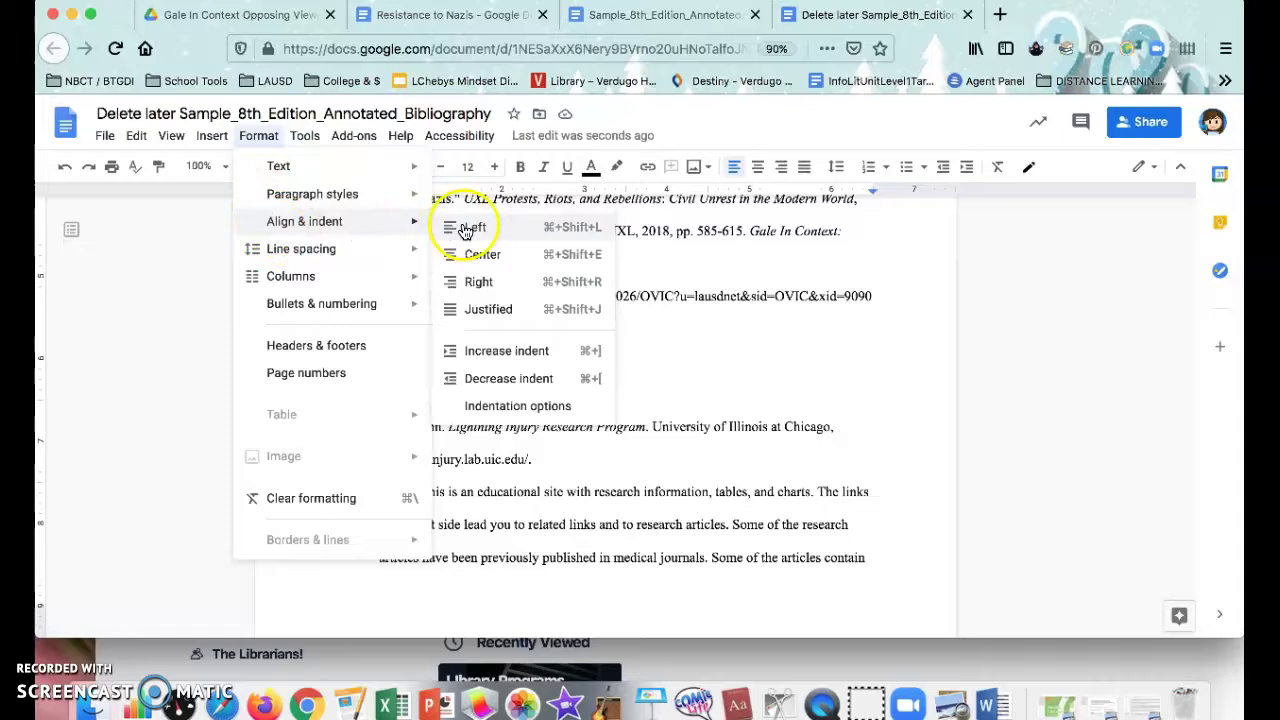
left_click(502, 406)
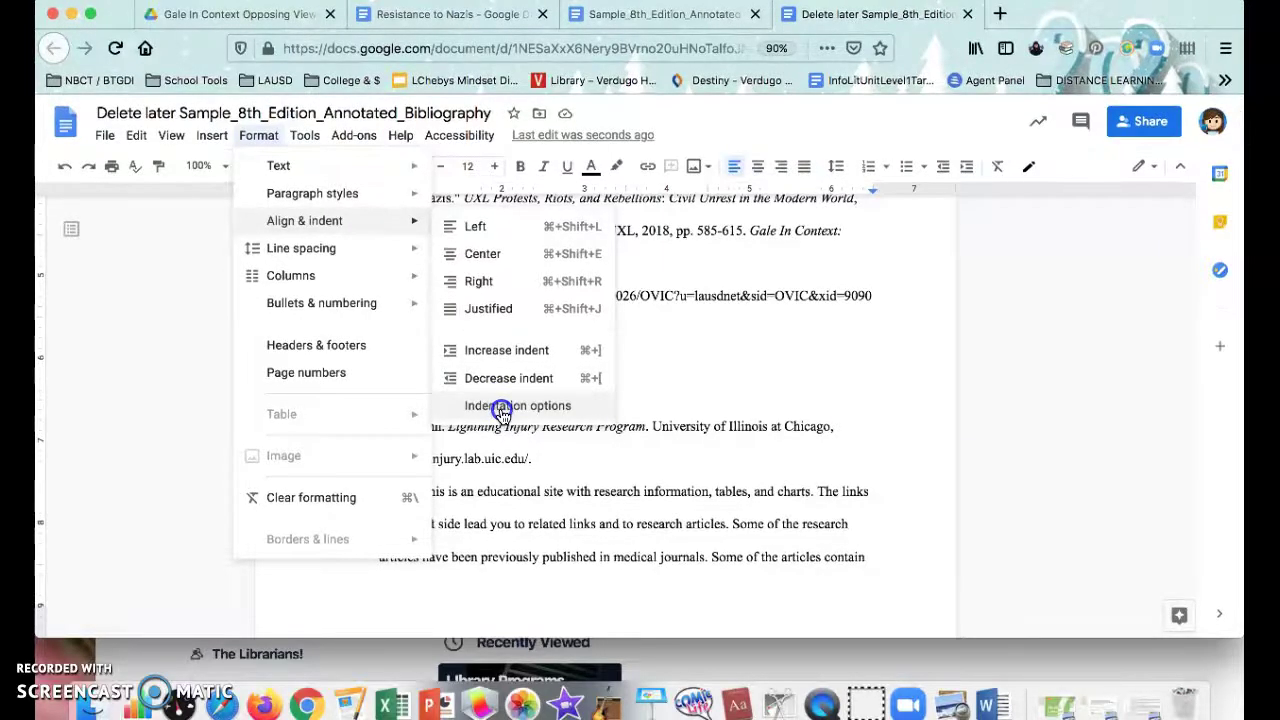
left_click(501, 407)
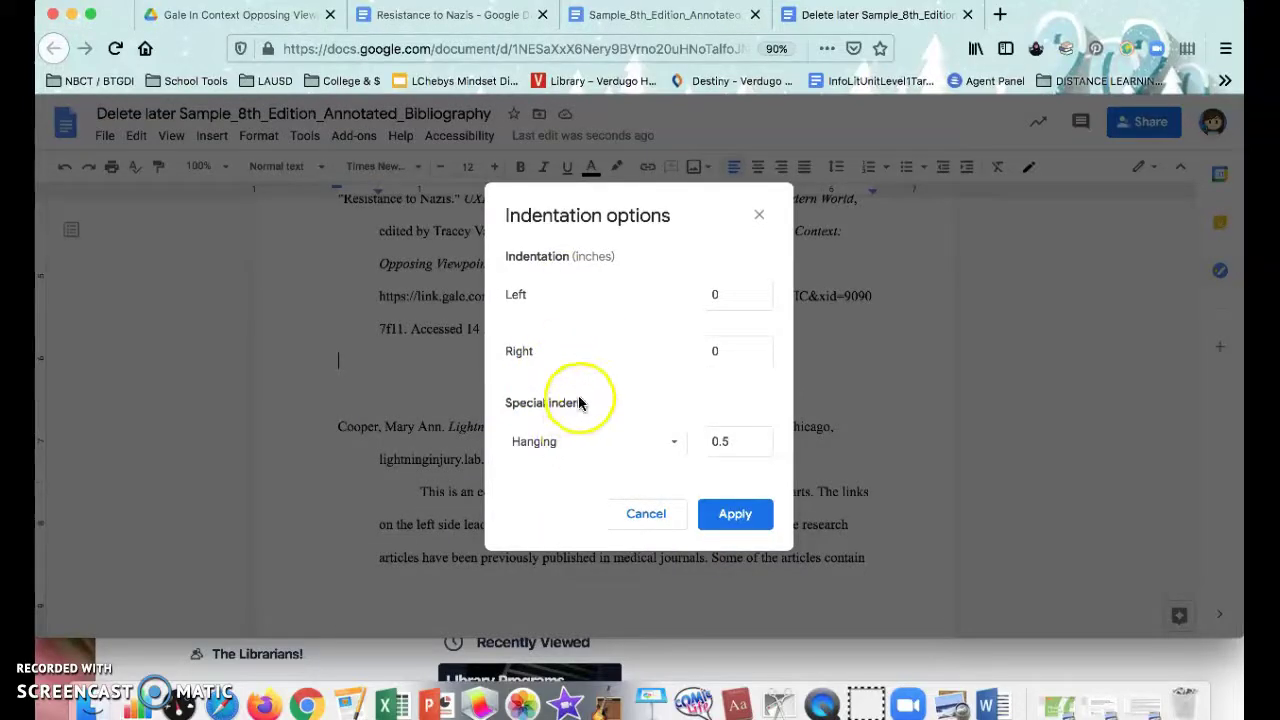
left_click(573, 446)
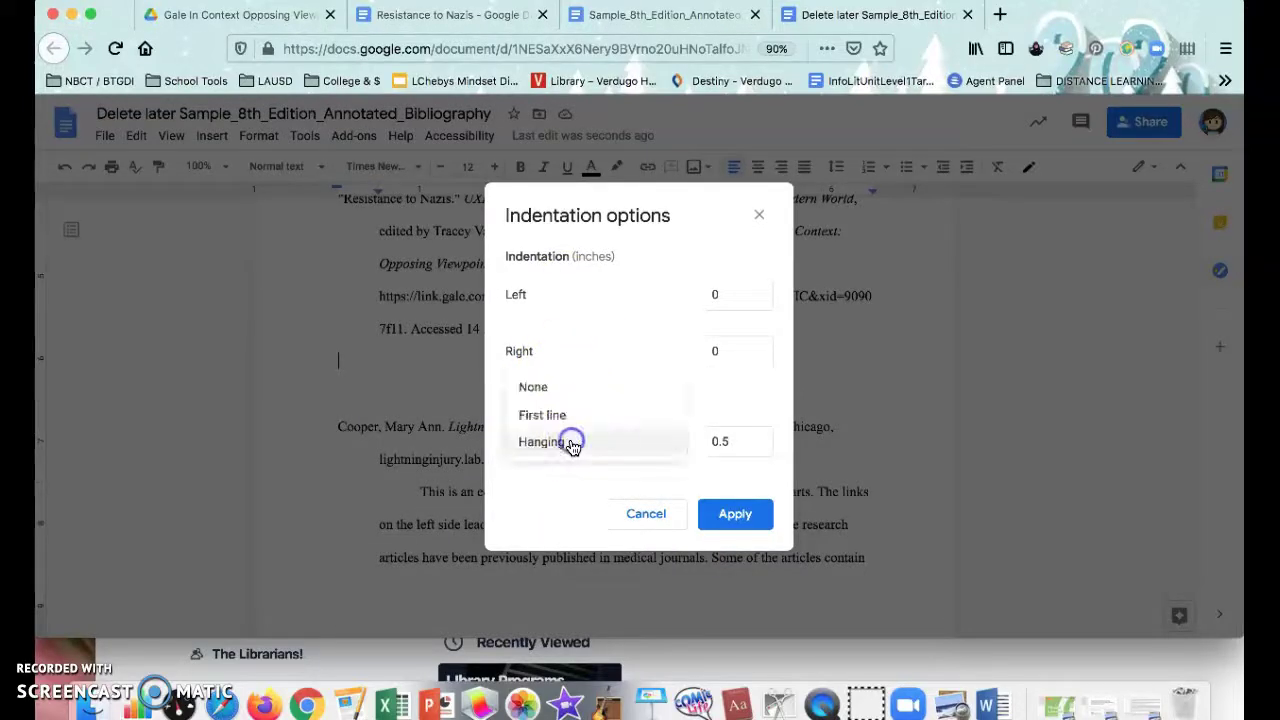
left_click(568, 418)
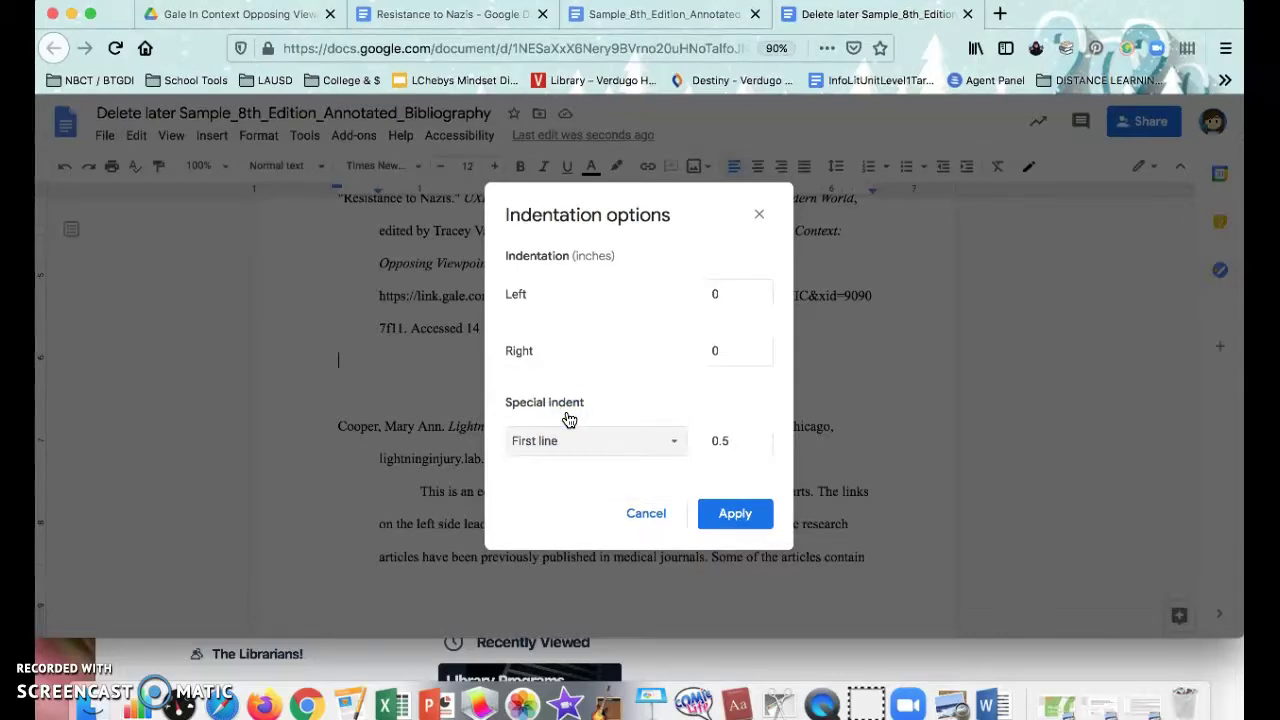
- Set the new paragraph's left indentation to .5 inches and apply the indentation options
left_click(730, 298)
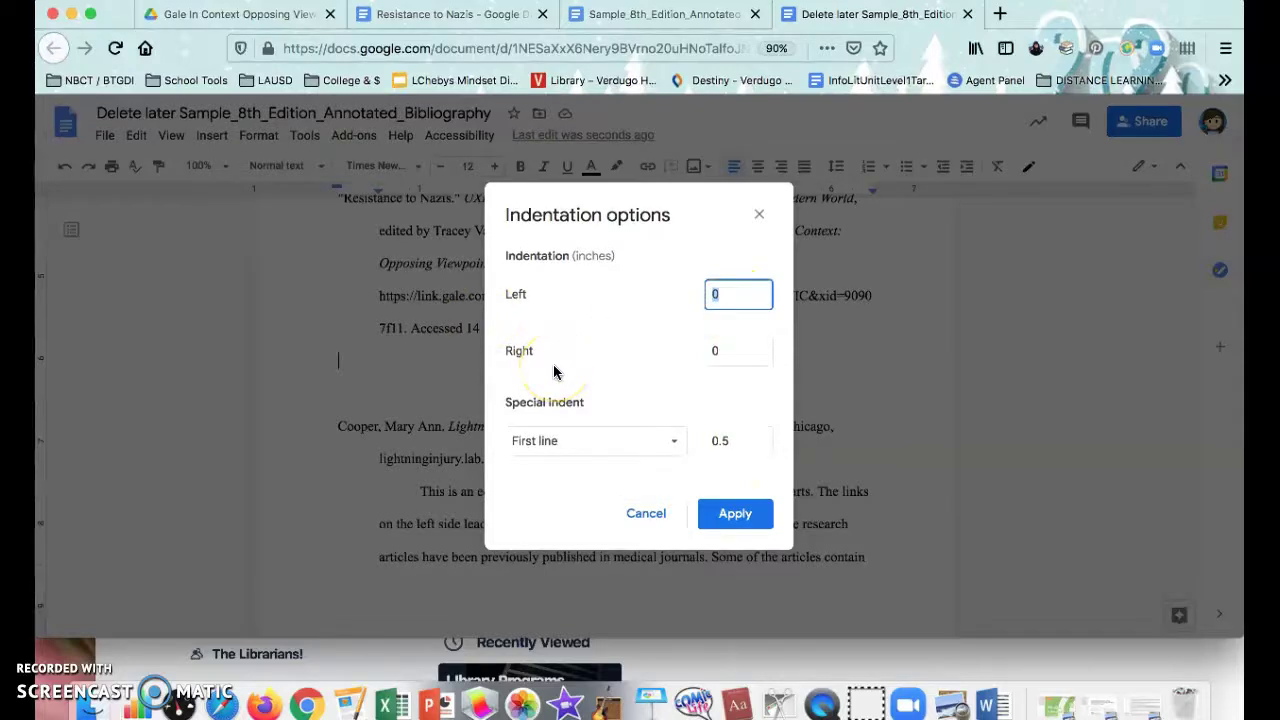
type(".")
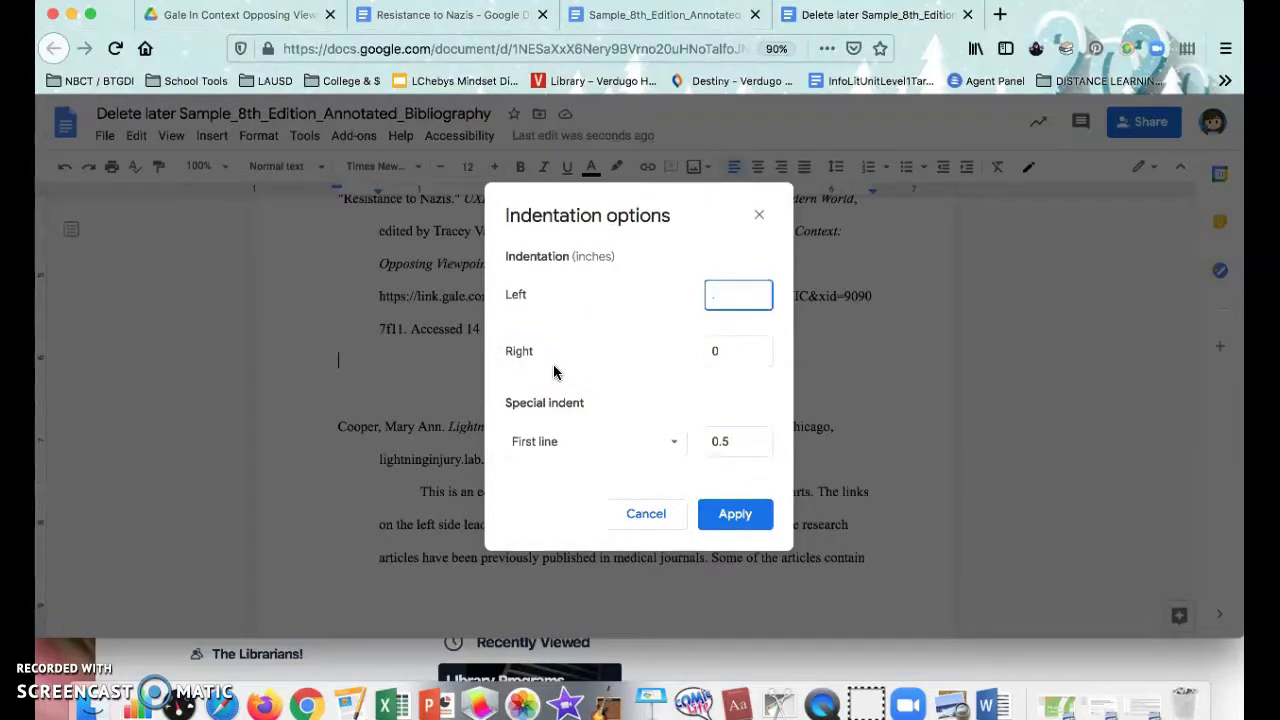
type("5")
key("Tab")
left_click(498, 369)
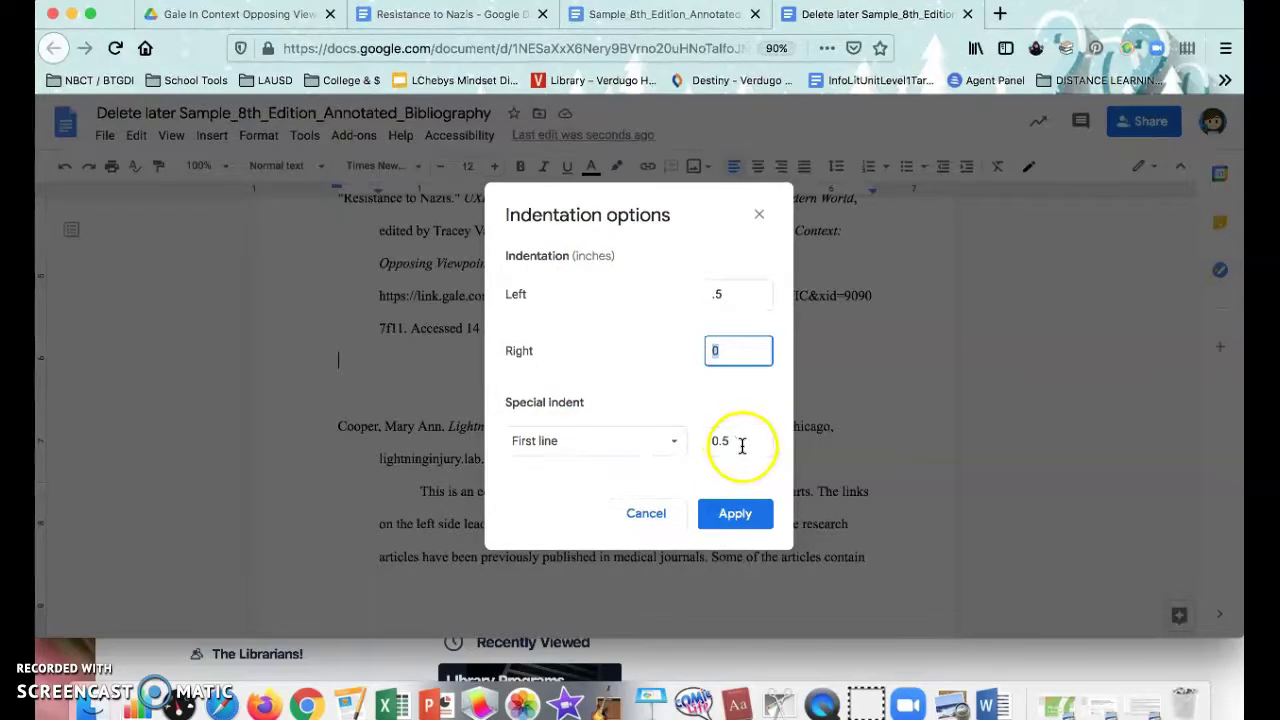
left_click(737, 514)
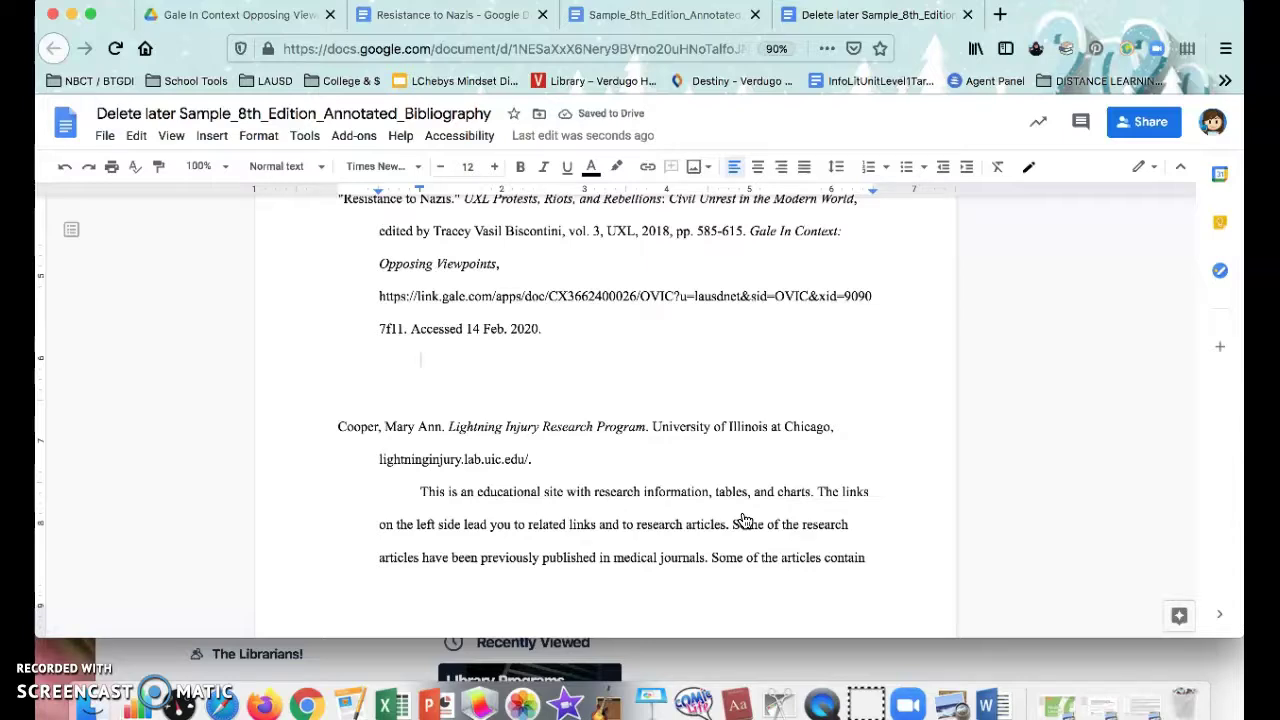
- Write the first annotation paragraph: "Here is my first paragraph. In this paragraph you will summarize the article that you just cited above."
type("Here is my first paragraph")
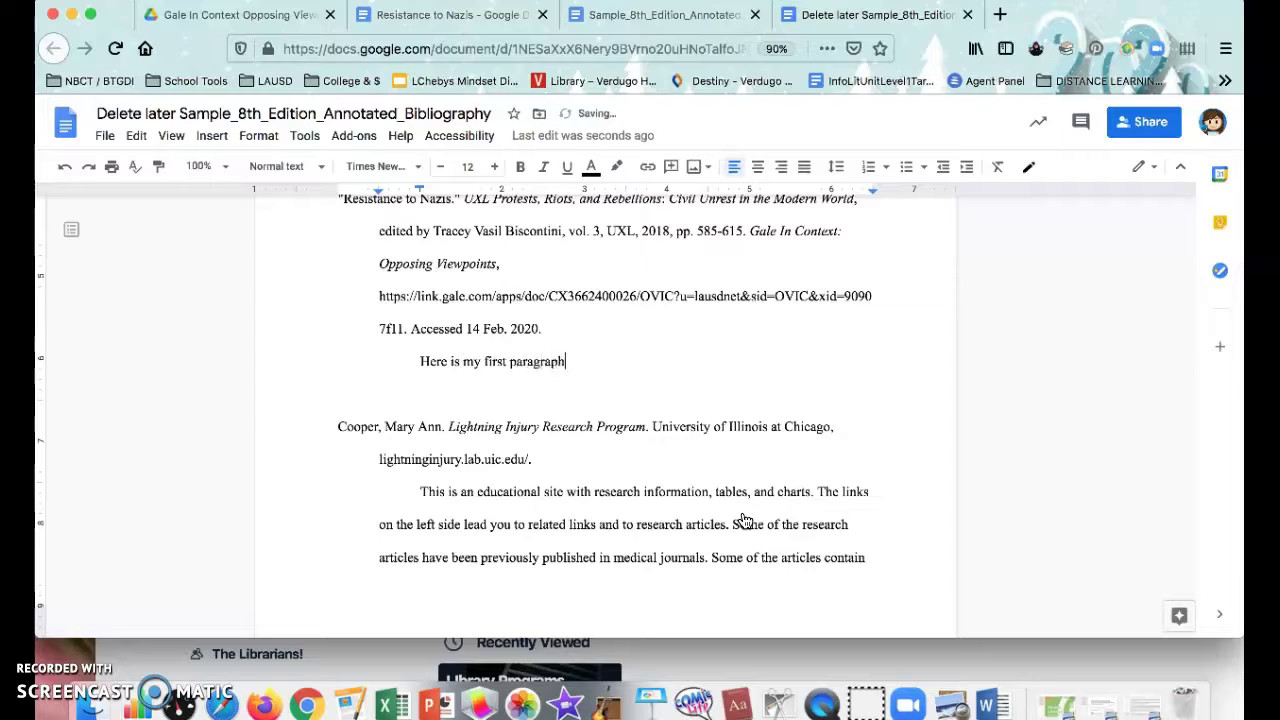
type("n this paragra")
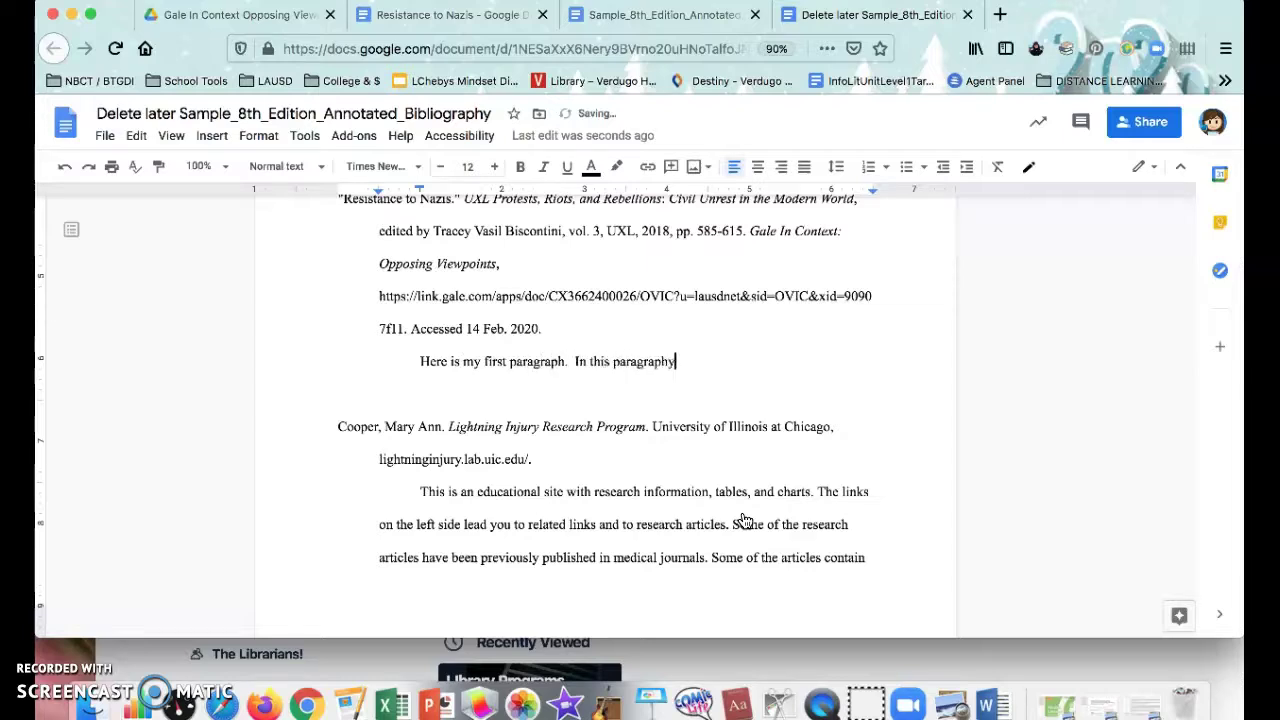
type("ph you will summarizse the arti")
key("BackSpace")
key("BackSpace")
key("BackSpace")
key("BackSpace")
type("e the article")
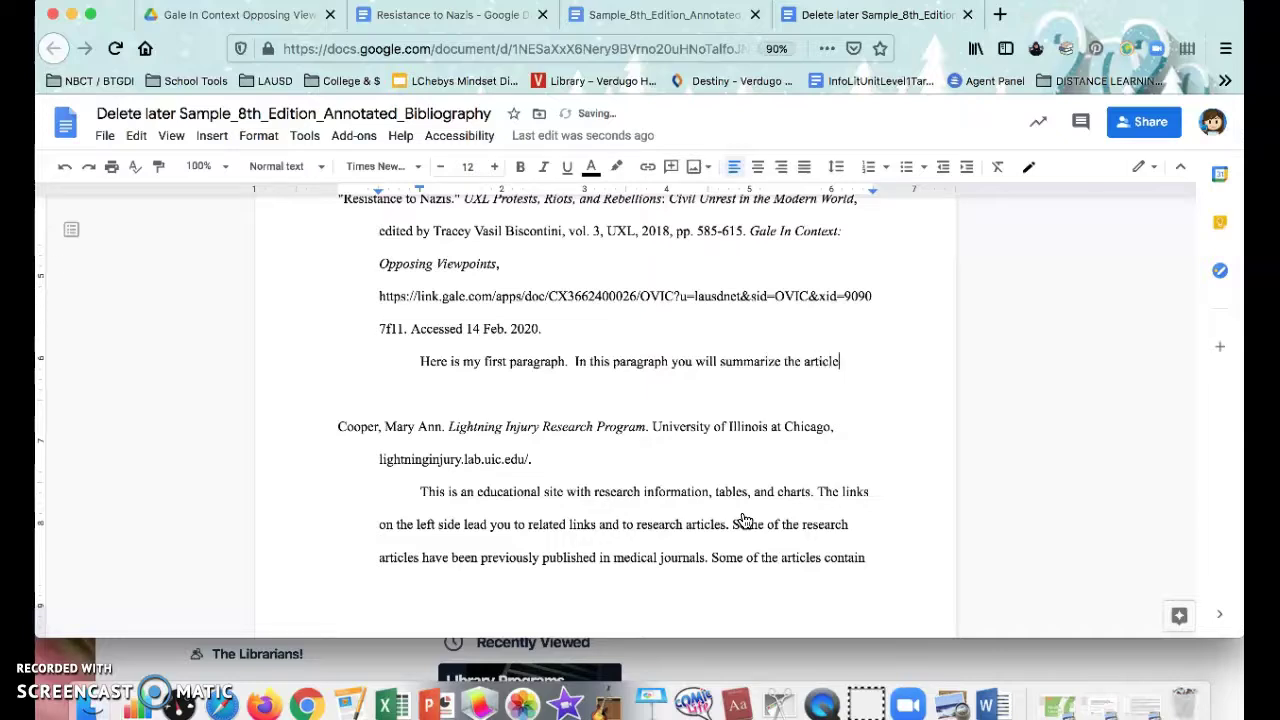
type(" that you ")
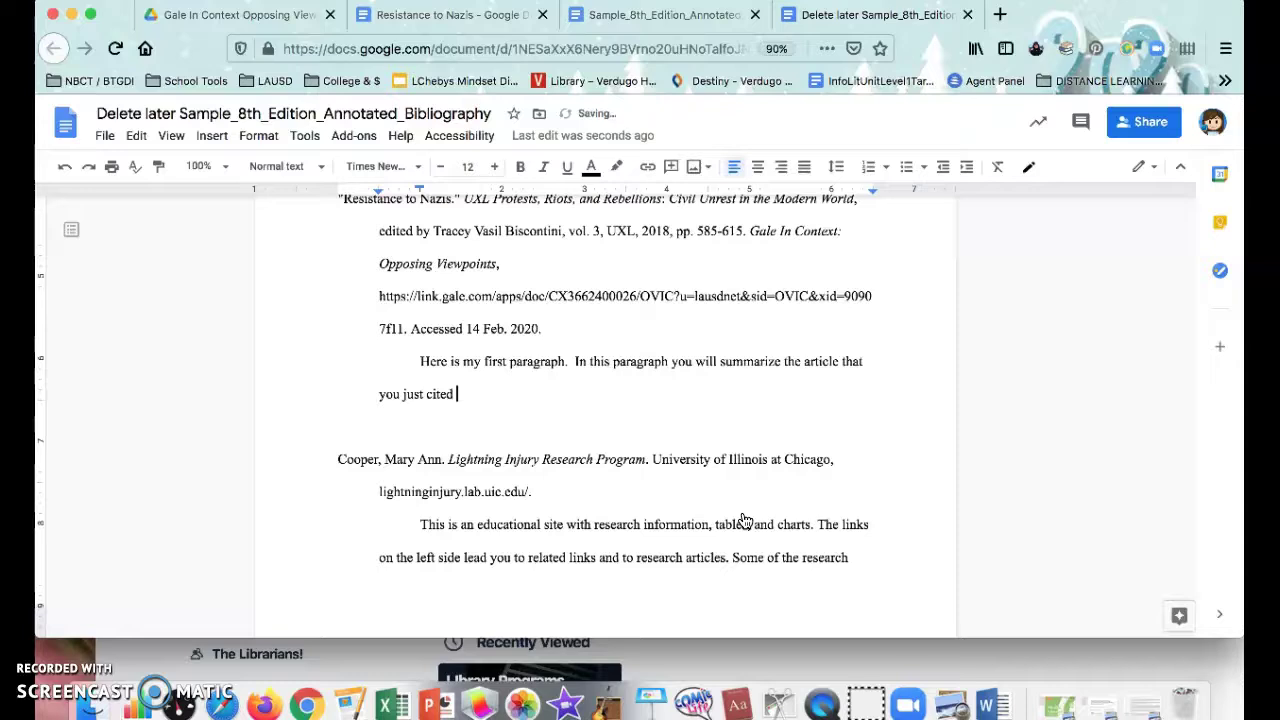
type("just cited above.")
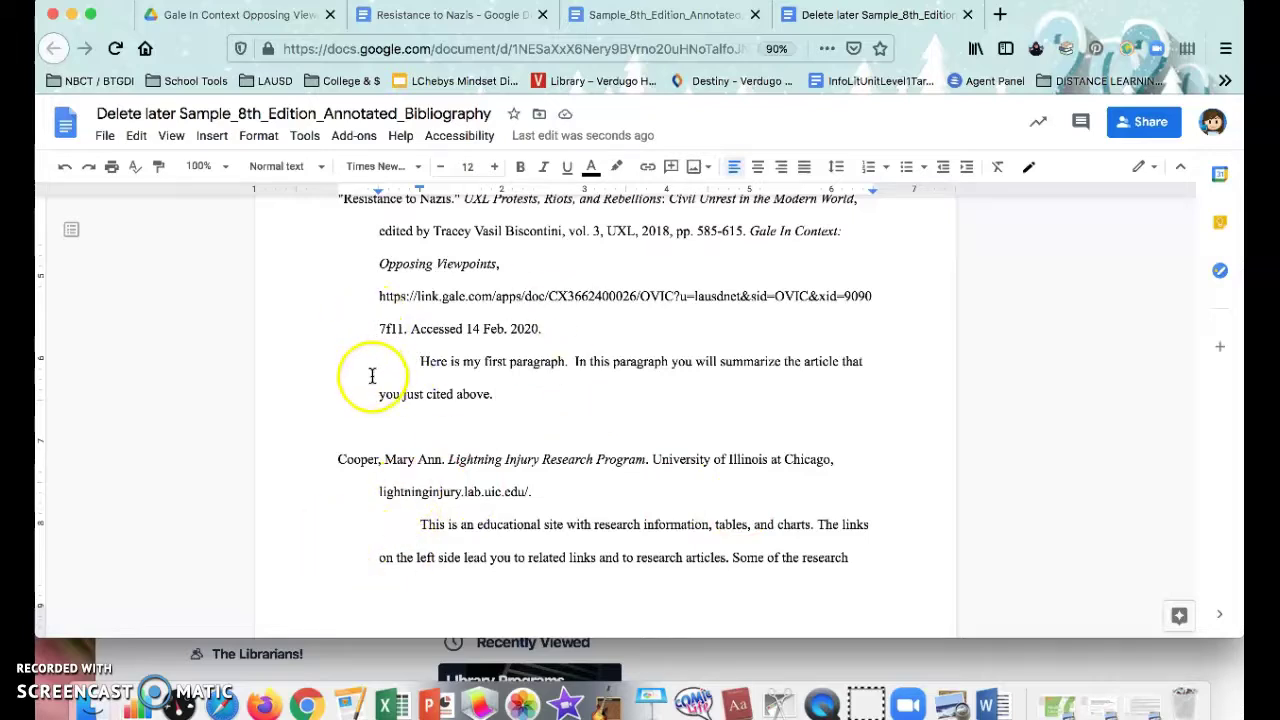
- Add a second annotation paragraph reading "My second paragraph will evaluate the article in relation to my question."
left_click(524, 394)
key("Return")
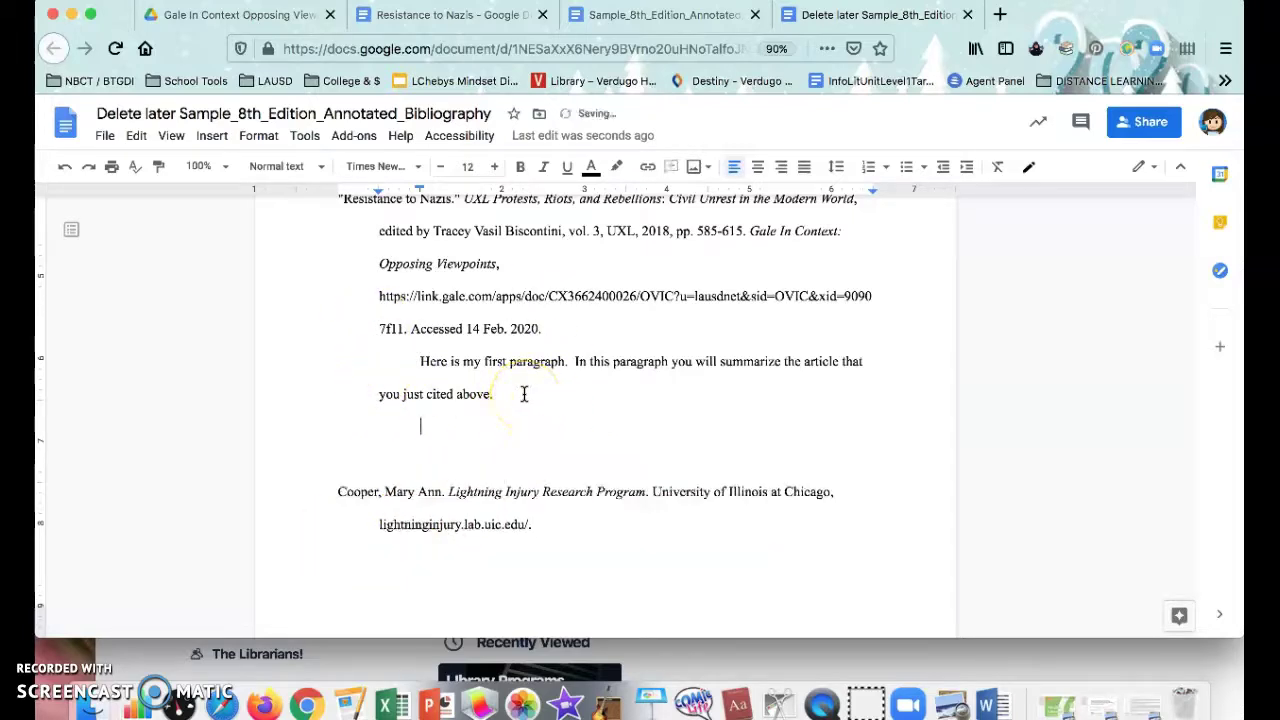
type("My second p")
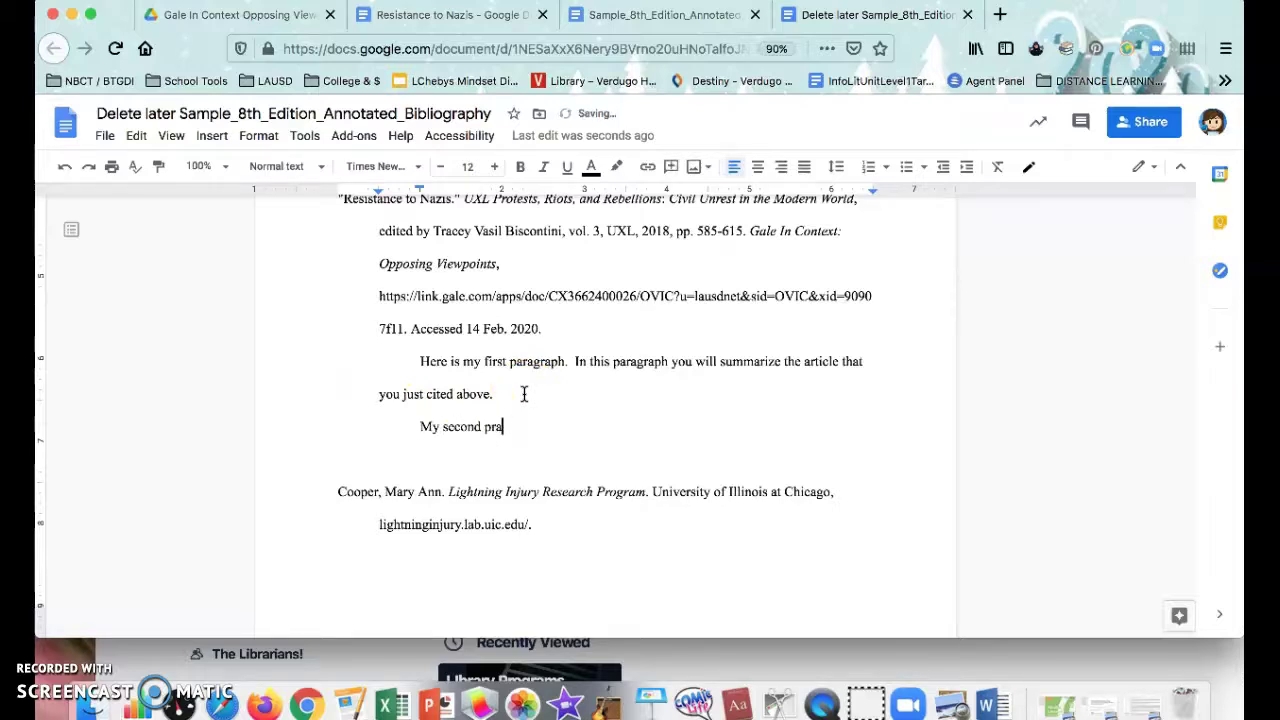
type("aragraph")
key("BackSpace")
key("BackSpace")
type("h will evaluate the article in relation to my question.")
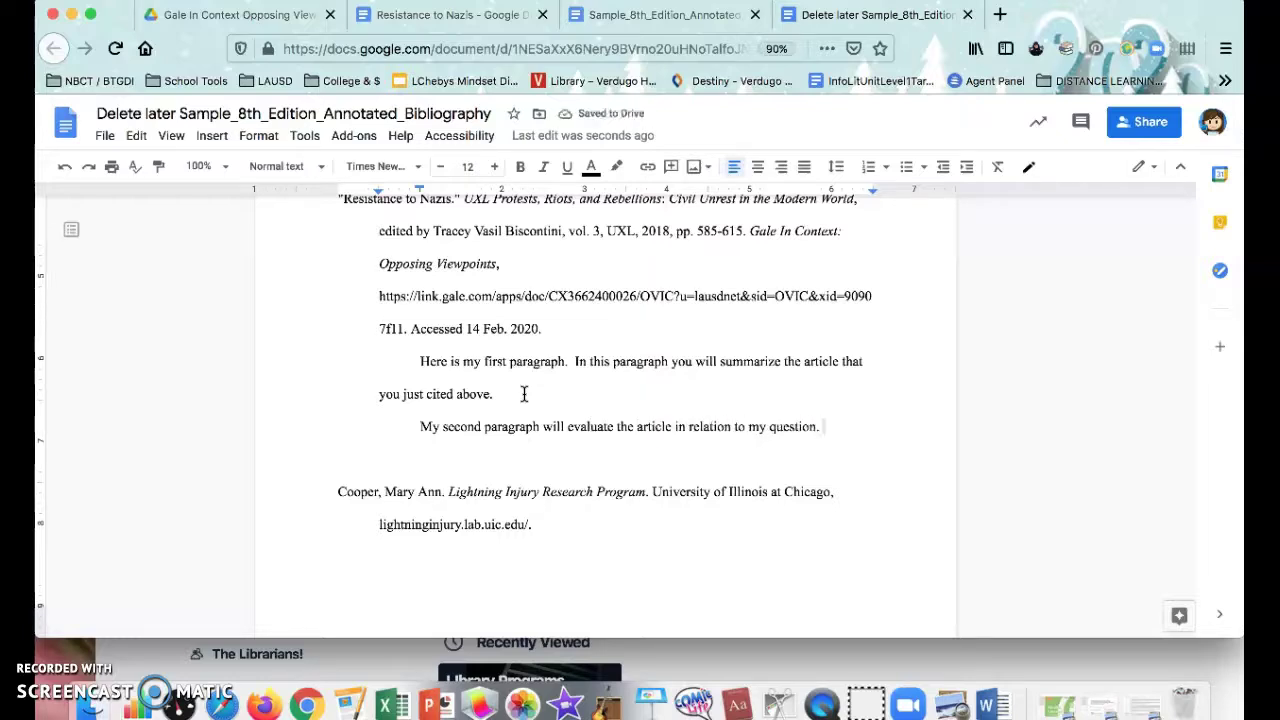
- Start a new line below the second paragraph and give it a 0.5-inch hanging indent with left indentation 0
key("Return")
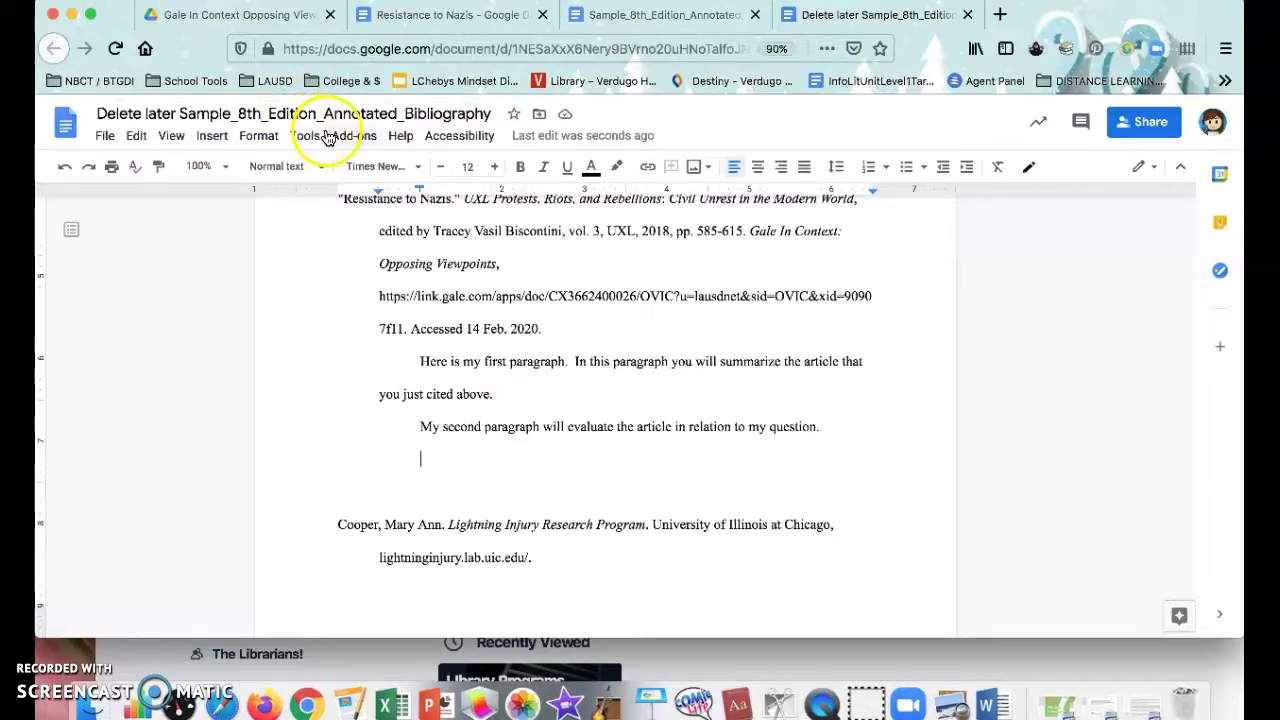
left_click(262, 136)
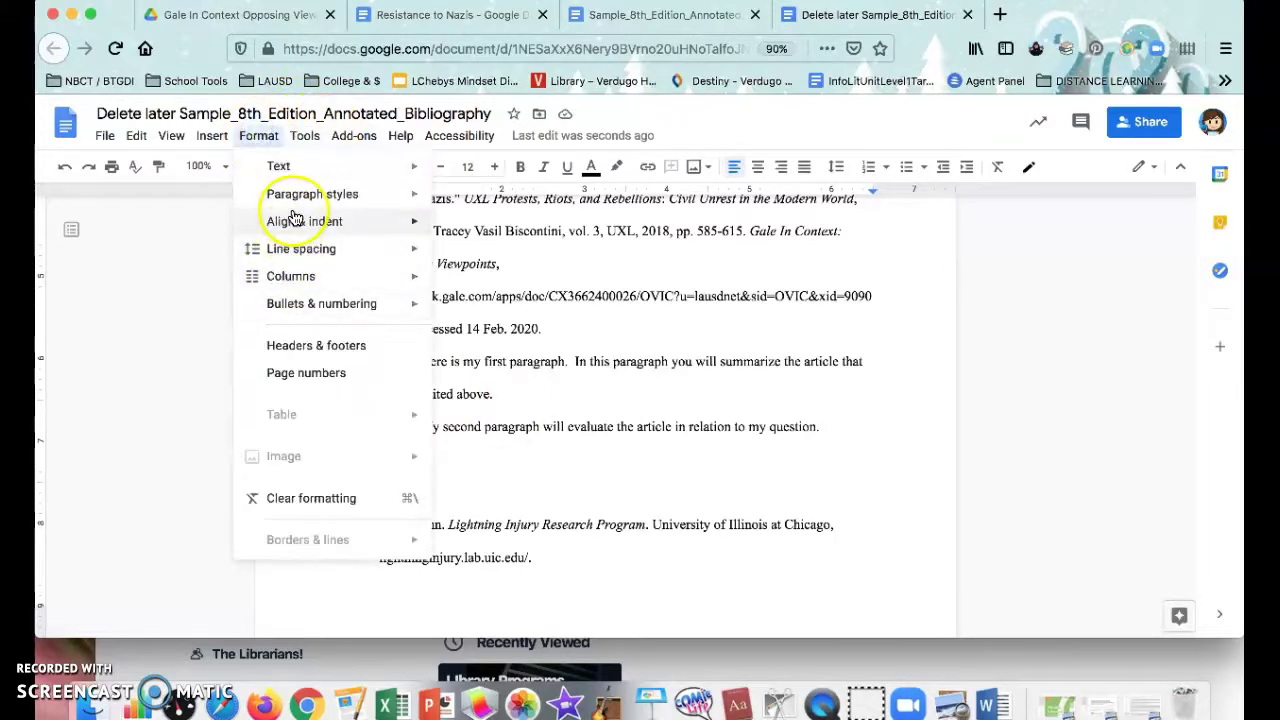
mouse_move(295, 221)
left_click(516, 406)
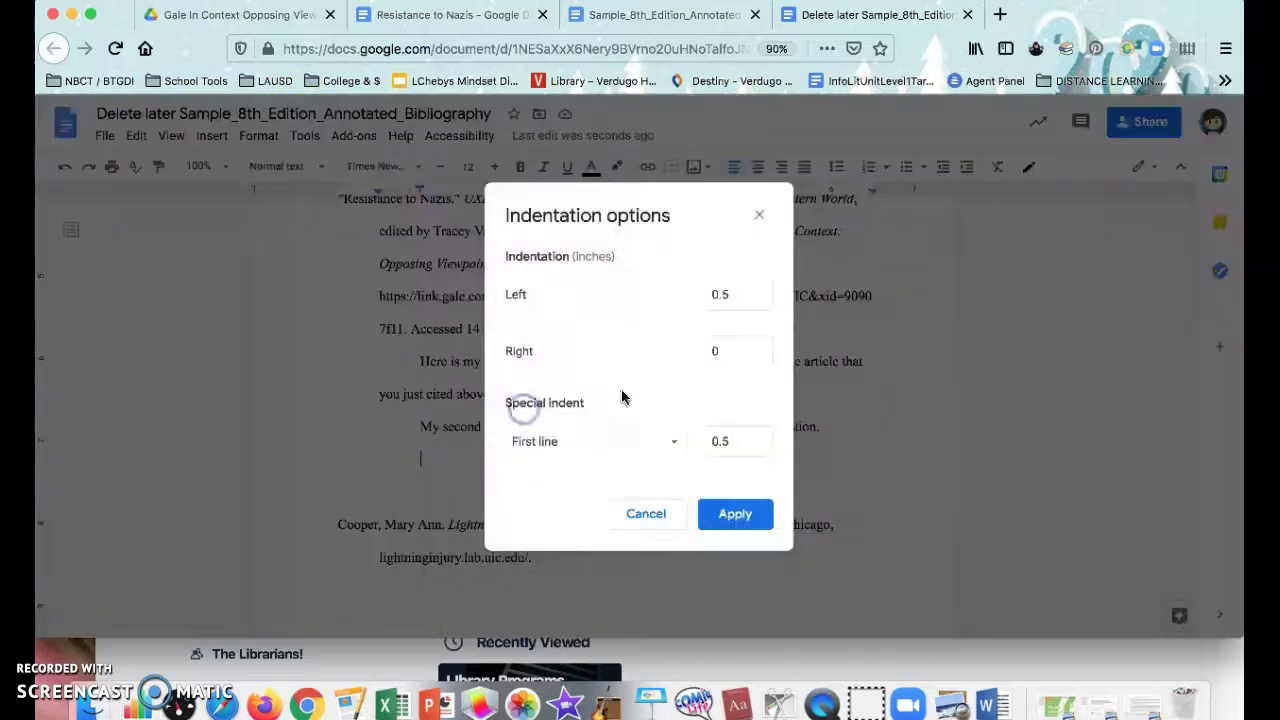
left_click(612, 443)
left_click(606, 469)
left_click_drag(736, 293, 677, 293)
type("0")
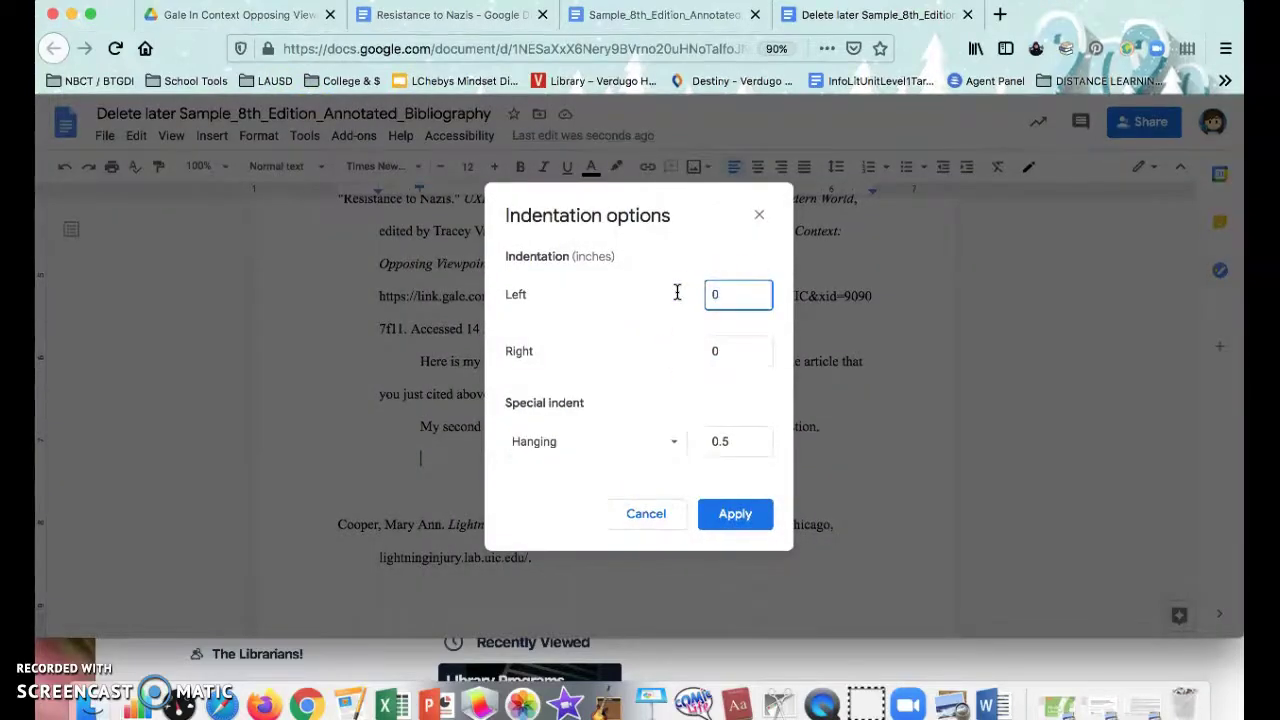
key("Return")
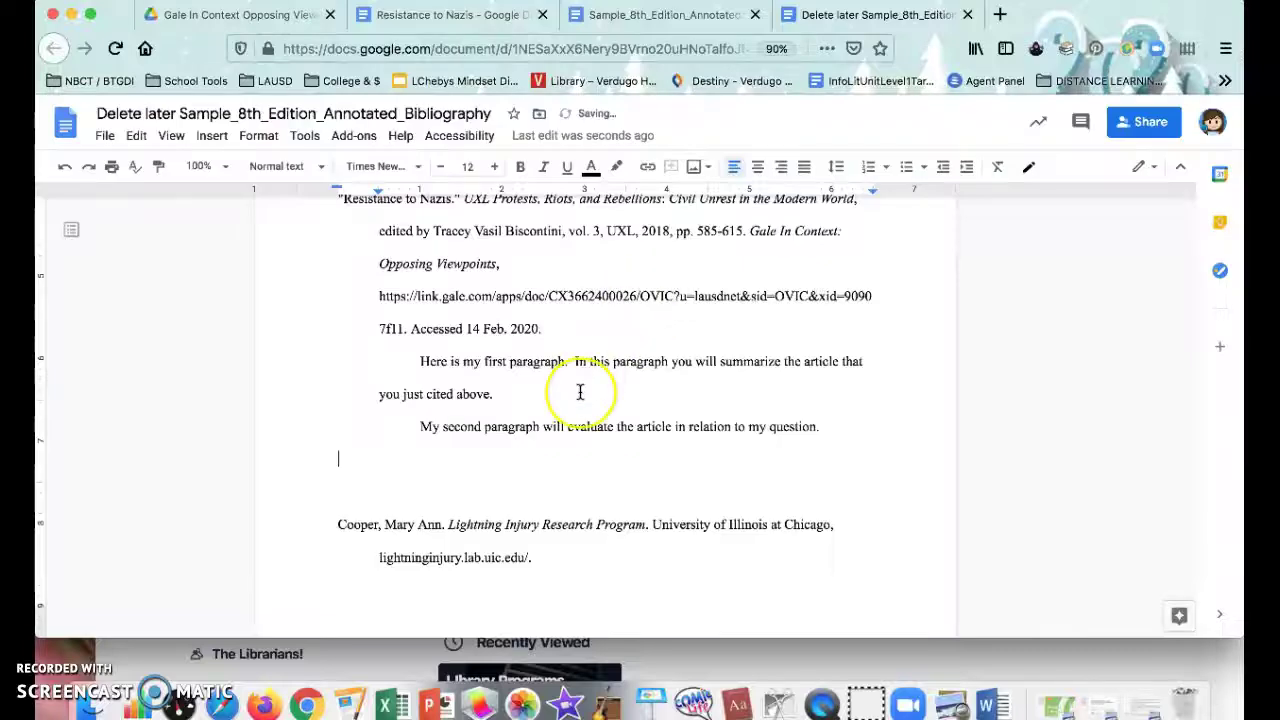
- Paste the Resistance to Nazis citation again on the new line and change its font to Times New Roman
key("super+v")
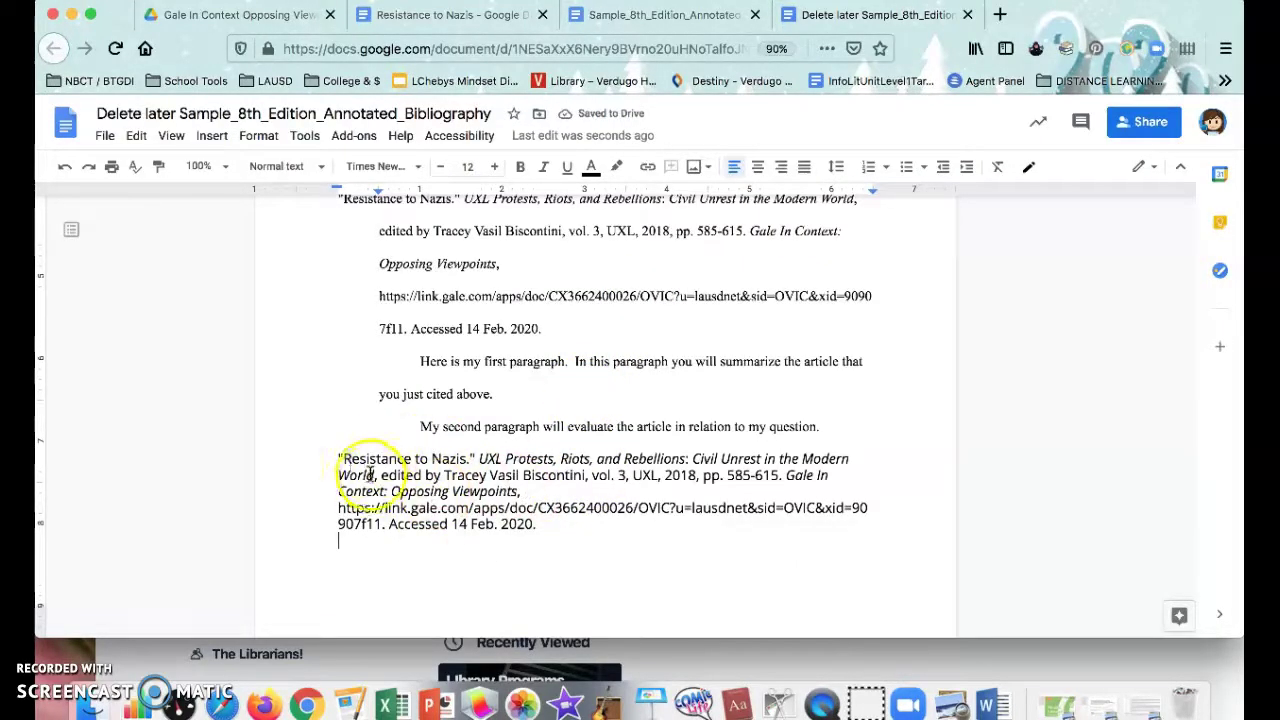
left_click_drag(338, 458, 601, 531)
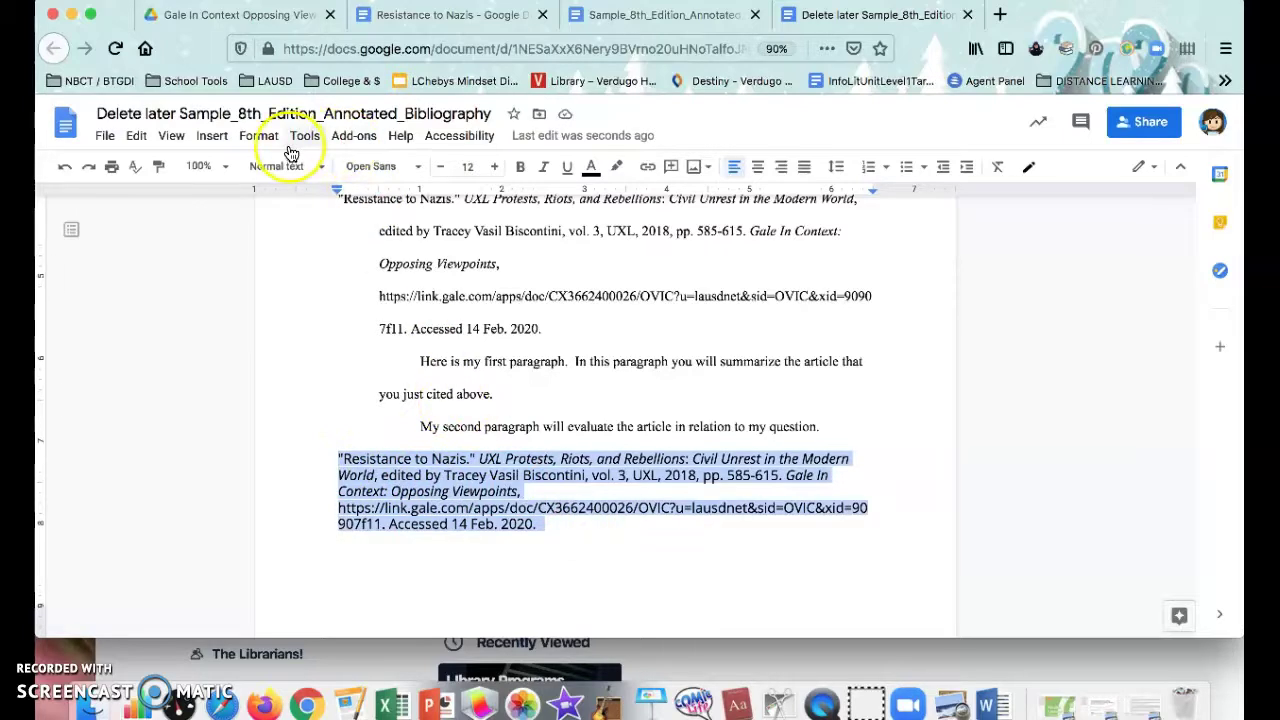
left_click(375, 168)
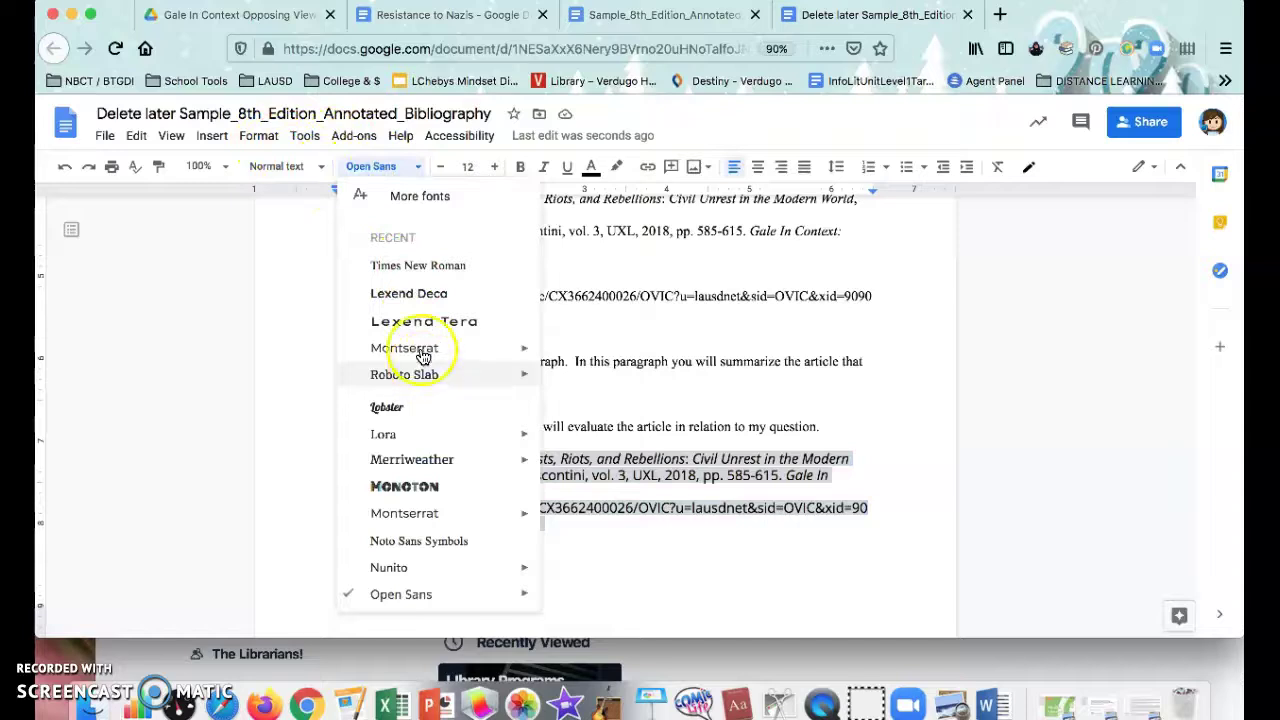
left_click(412, 267)
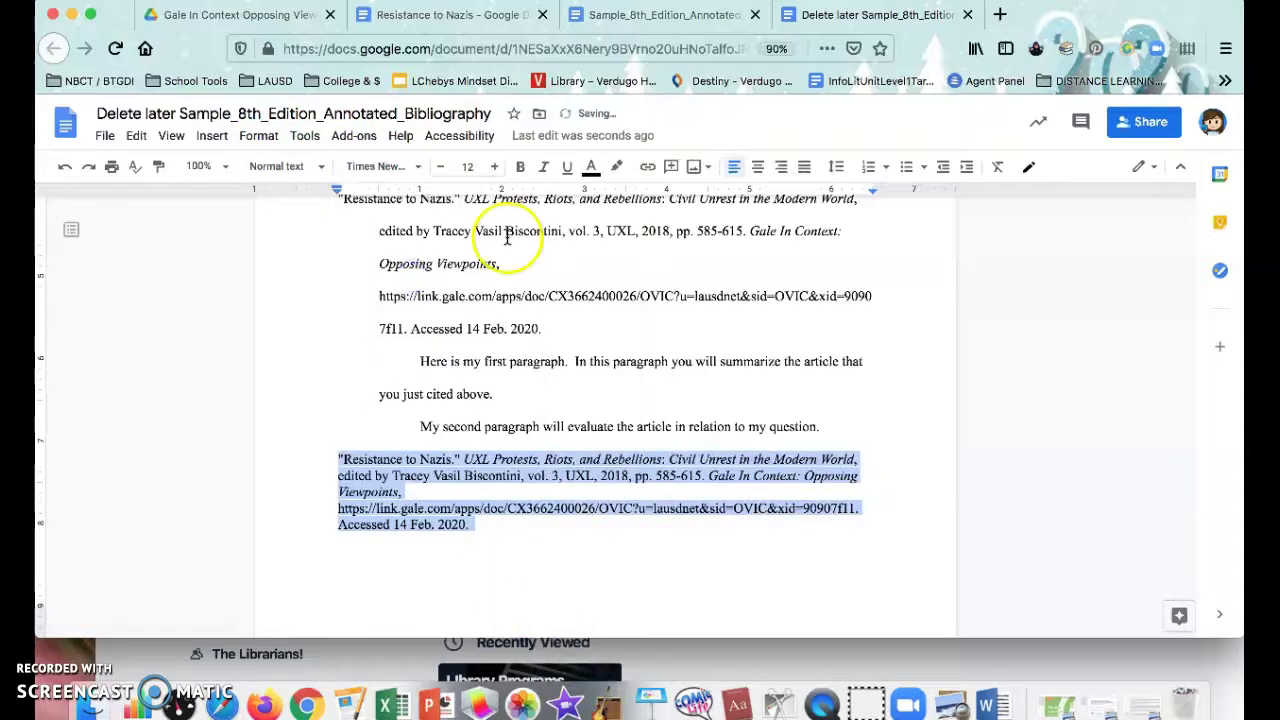
- Review the sample entries further down the document, as well as the heading, topic and primary question on the first page
left_click(258, 135)
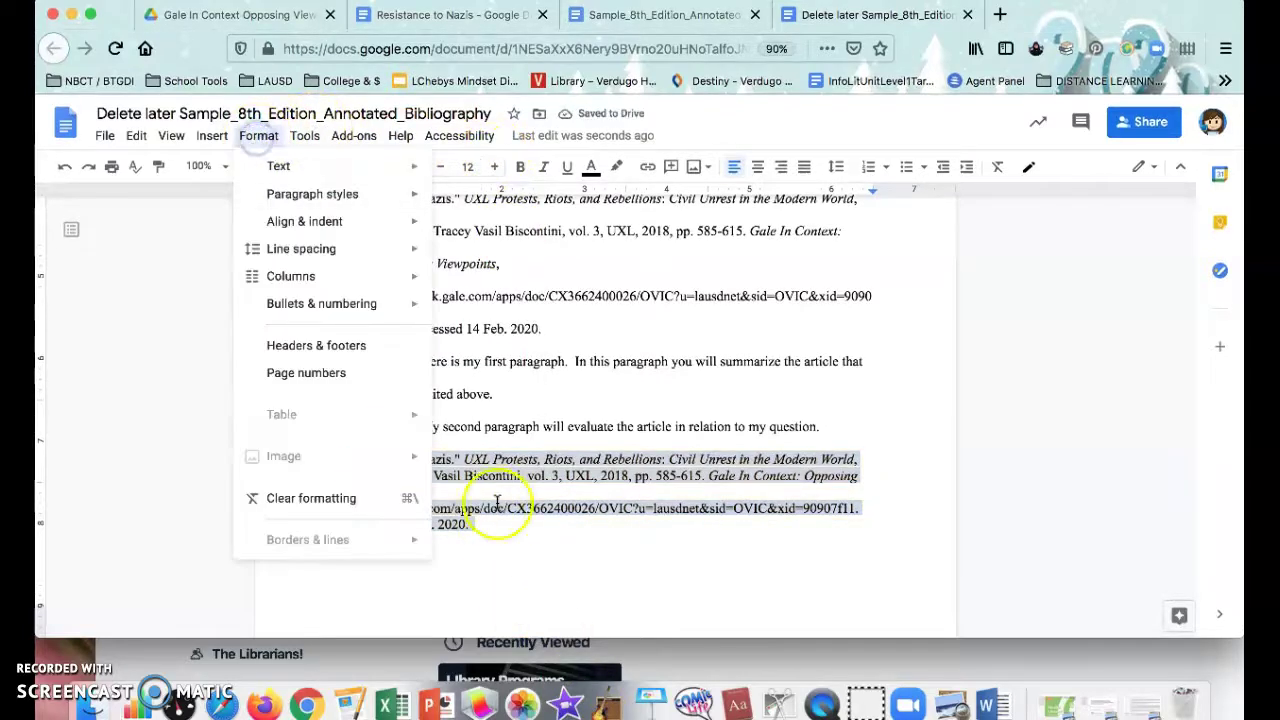
left_click(502, 400)
left_click_drag(790, 414, 803, 476)
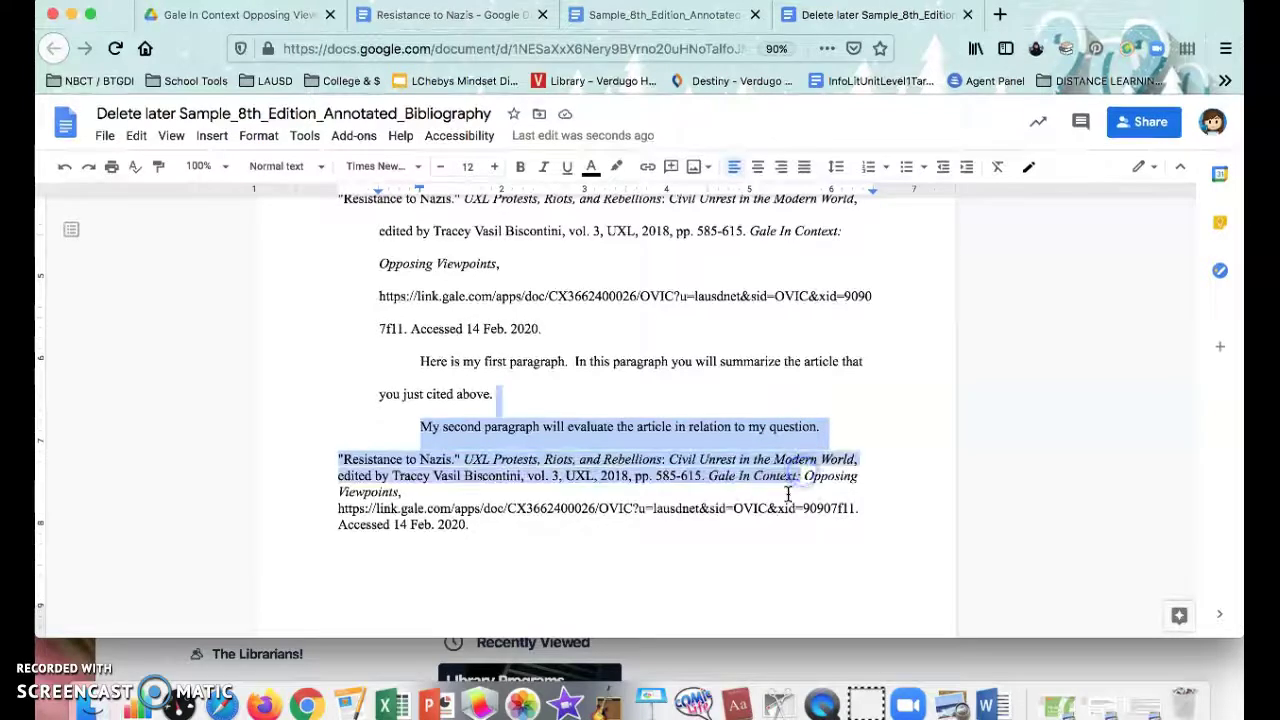
scroll(788, 492, "down", 10)
left_click(486, 477)
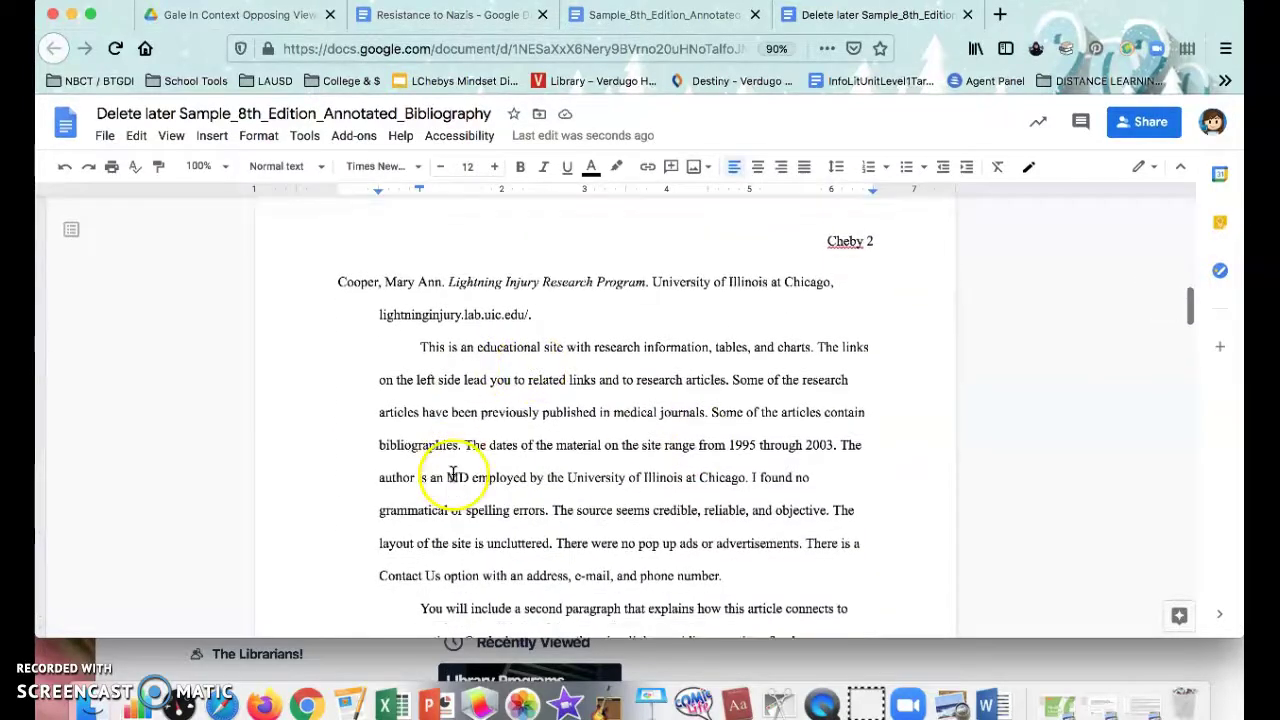
scroll(450, 470, "down", 5)
left_click_drag(312, 328, 486, 491)
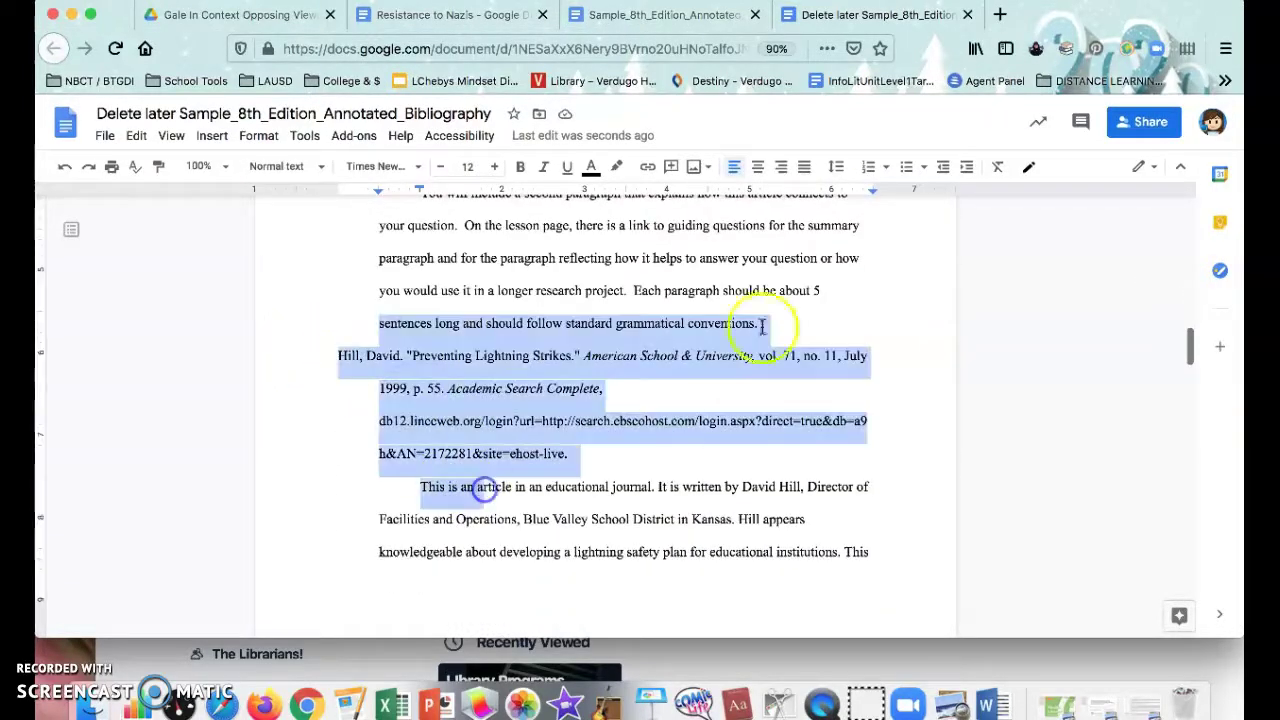
scroll(809, 290, "up", 15)
scroll(809, 290, "down", 3)
scroll(650, 455, "up", 8)
left_click(680, 450)
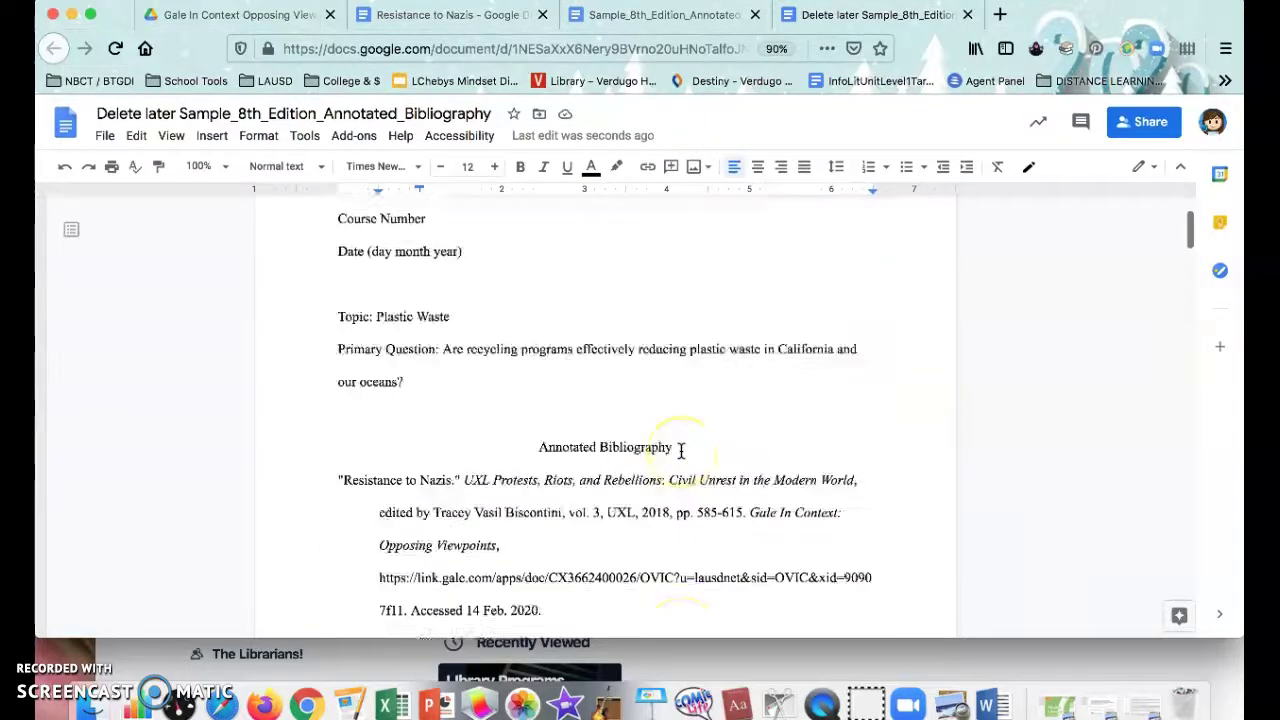
scroll(680, 450, "up", 3)
left_click_drag(328, 400, 360, 594)
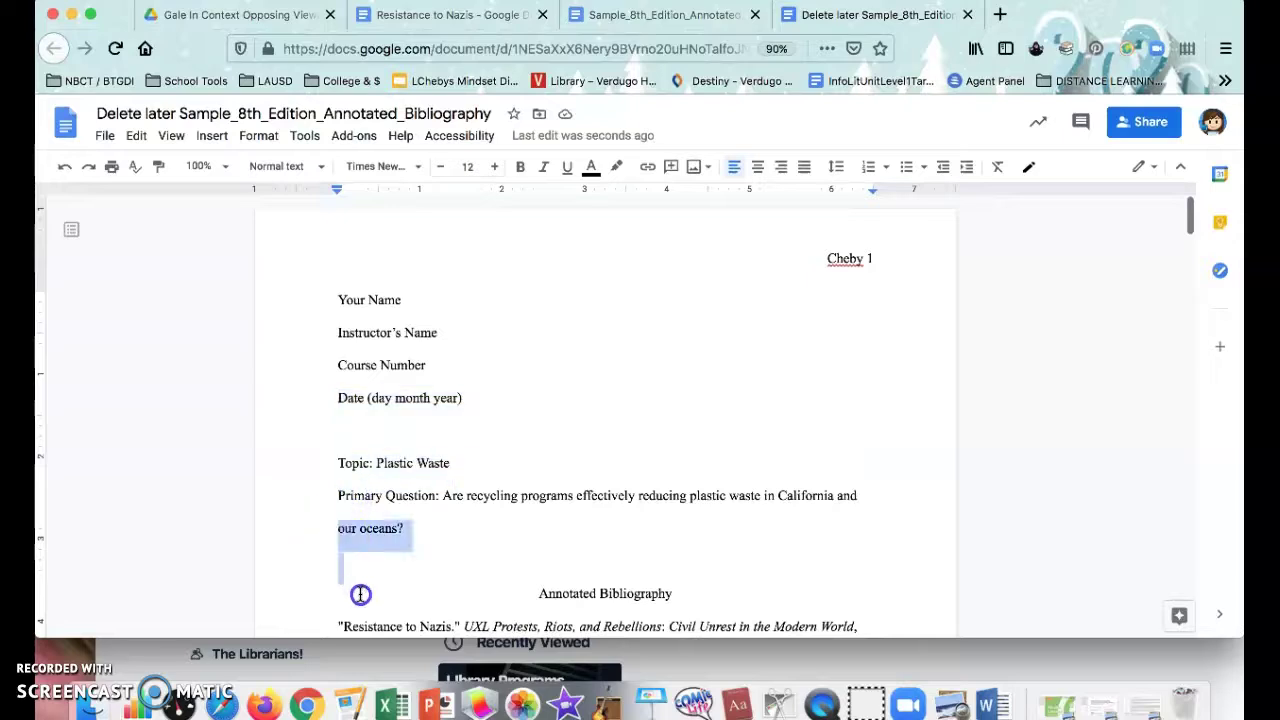
- Set the second Resistance to Nazis citation, below the annotation paragraphs, to double line spacing
scroll(360, 594, "down", 10)
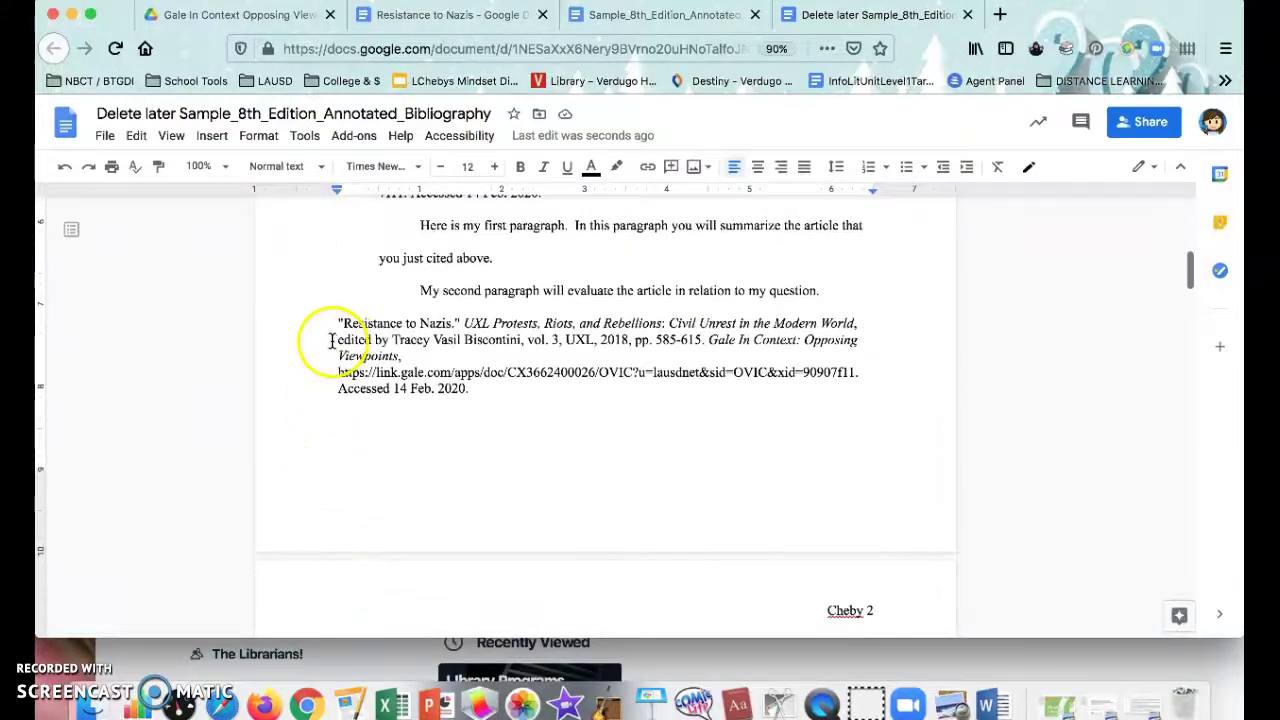
left_click_drag(336, 321, 470, 372)
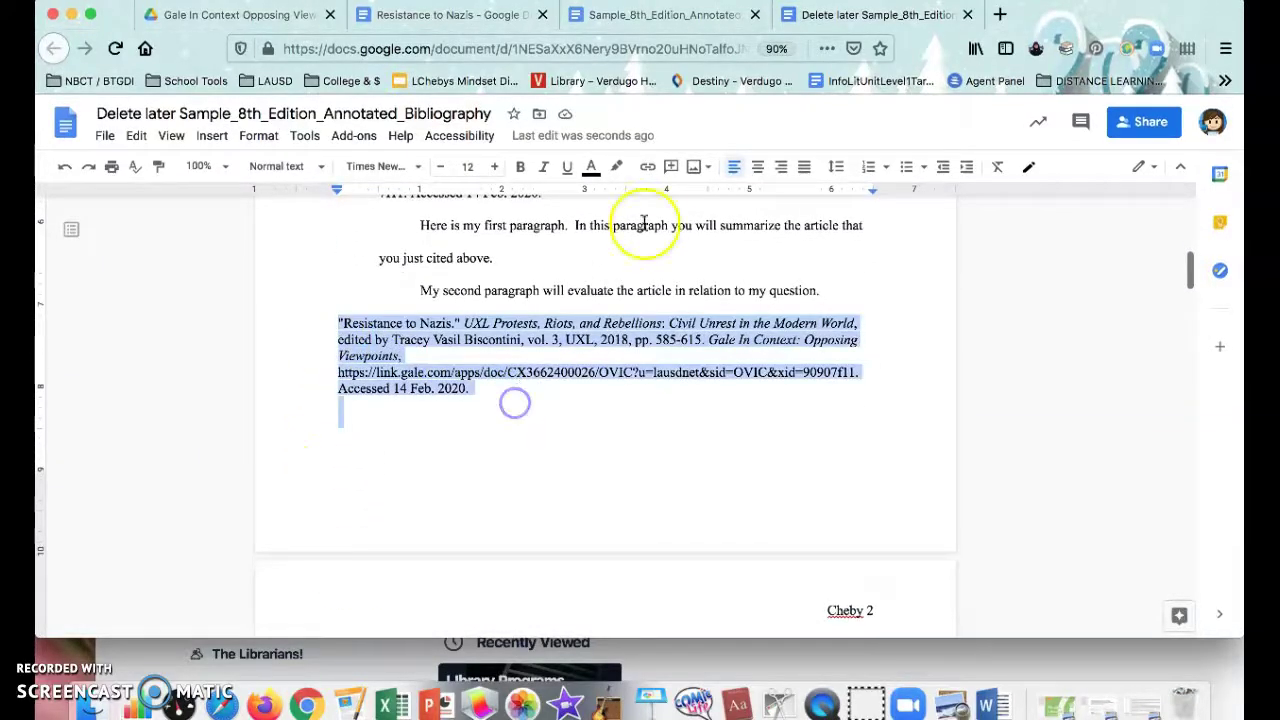
left_click(839, 167)
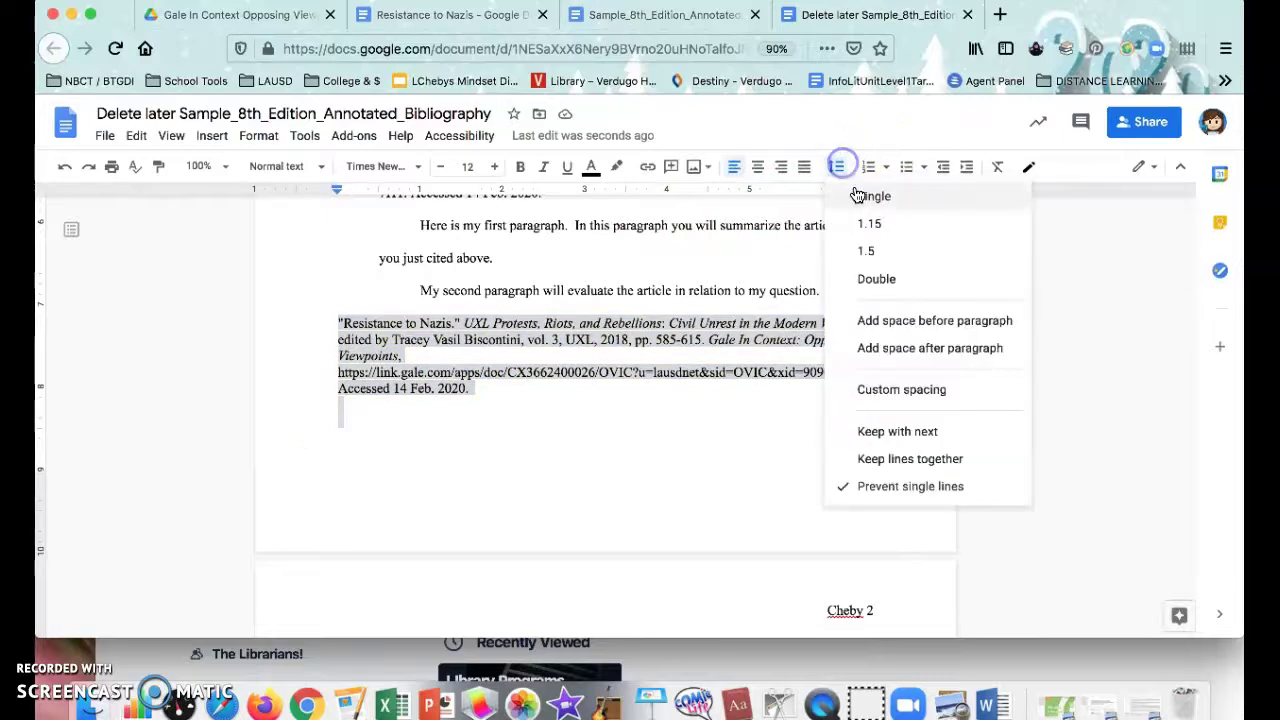
left_click(881, 279)
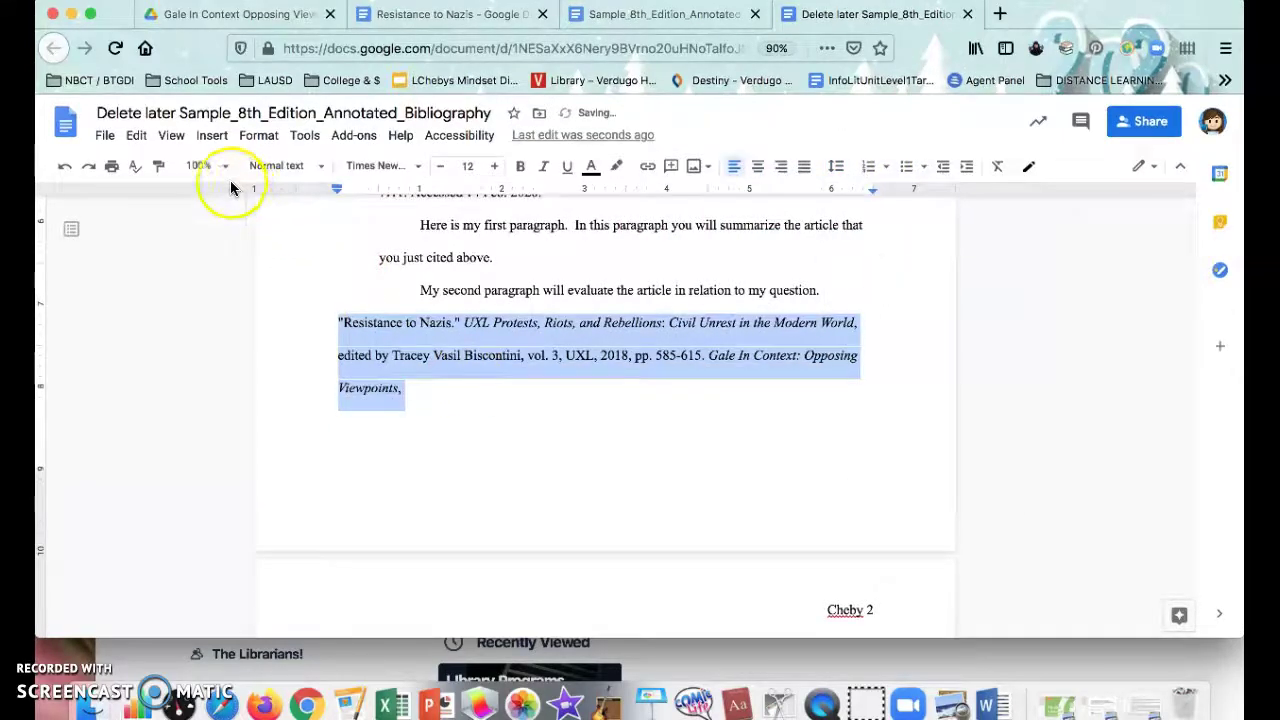
- Give the second Resistance to Nazis citation a 0.5-inch hanging indent with left indentation 0
left_click(263, 136)
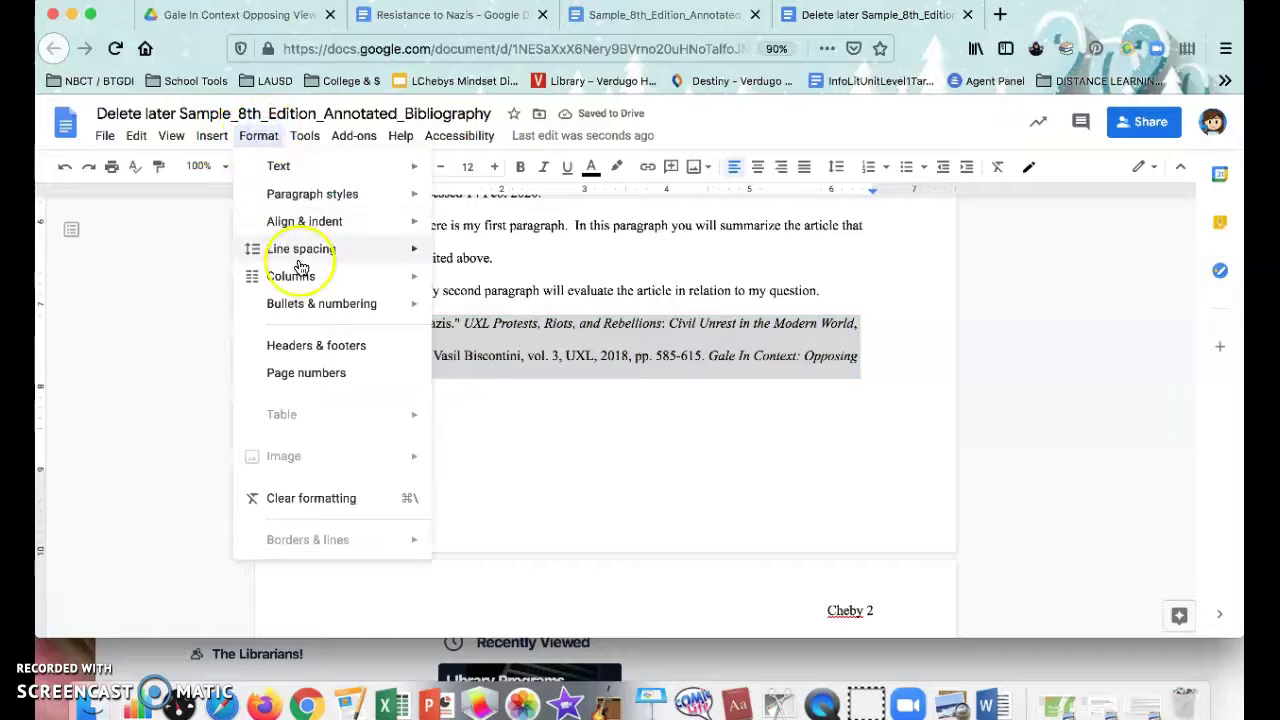
mouse_move(372, 224)
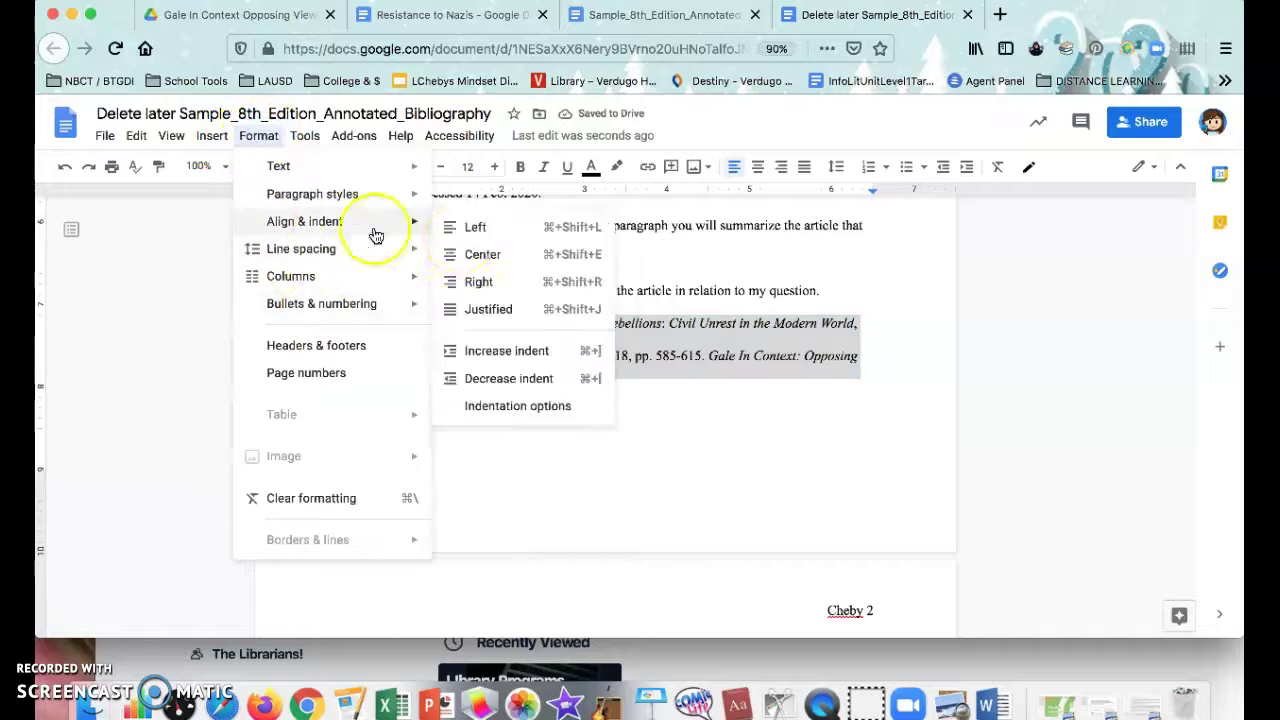
left_click(500, 407)
left_click(607, 462)
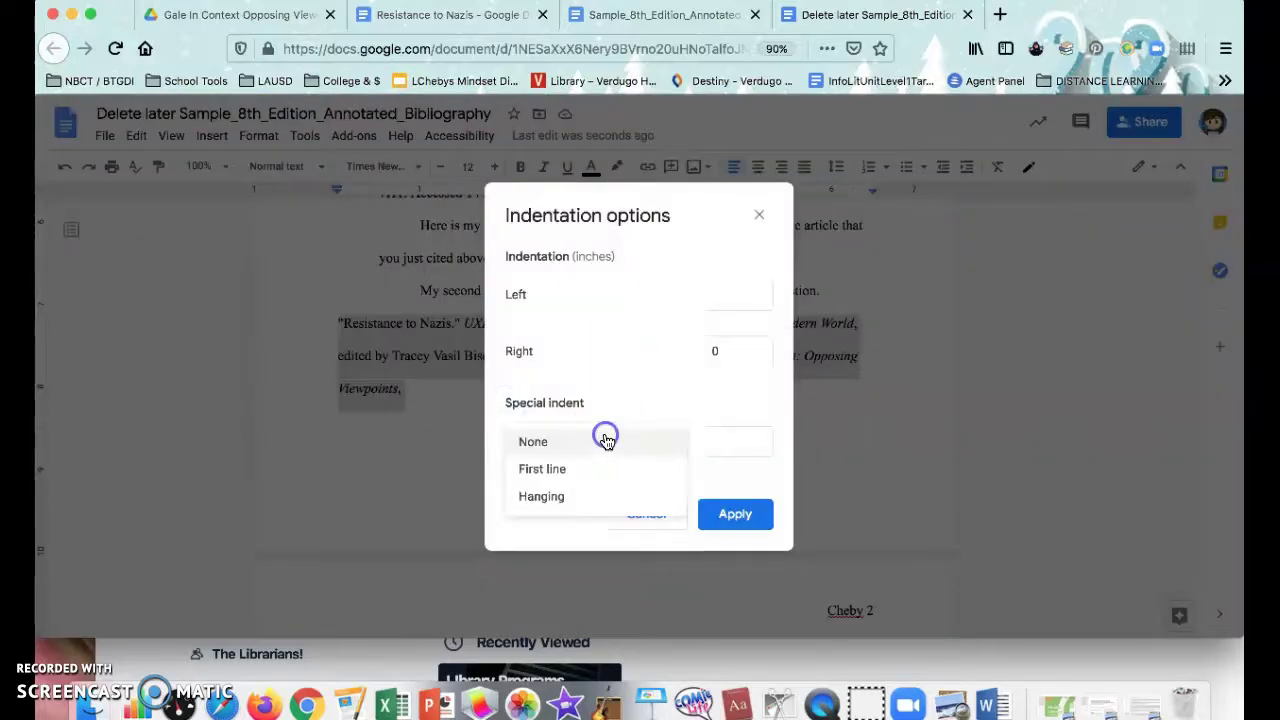
left_click(601, 498)
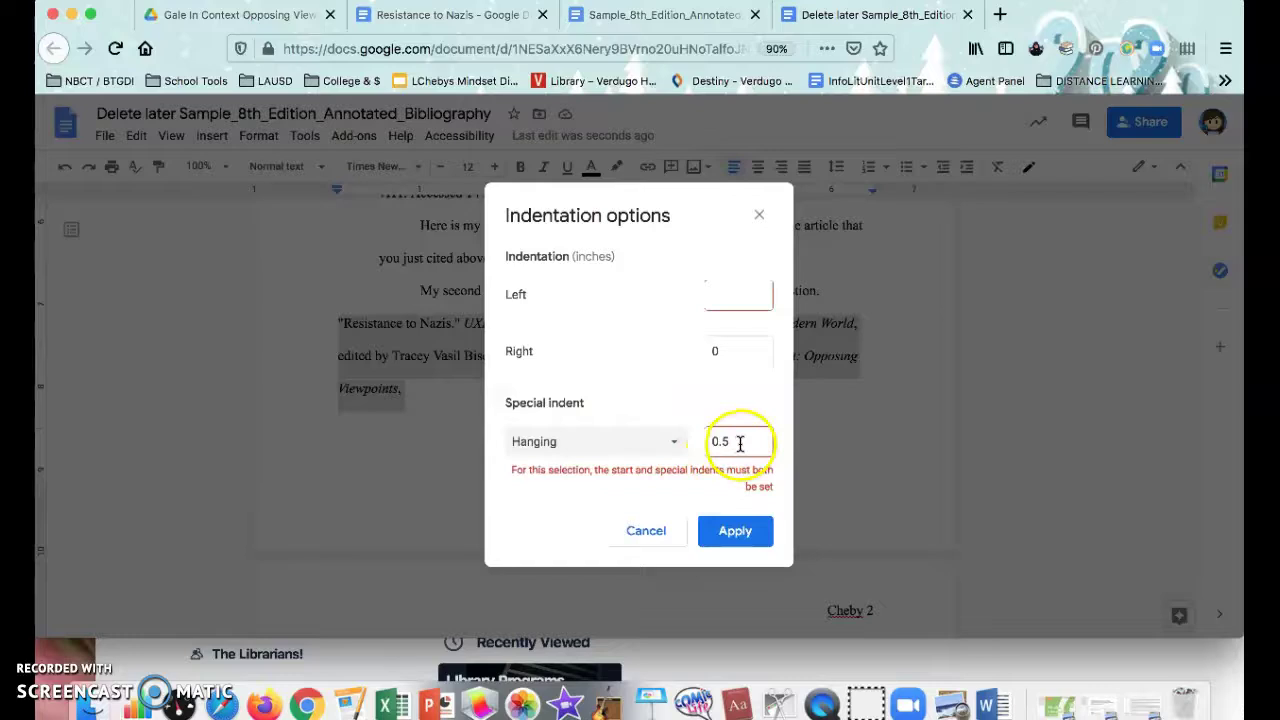
left_click(751, 539)
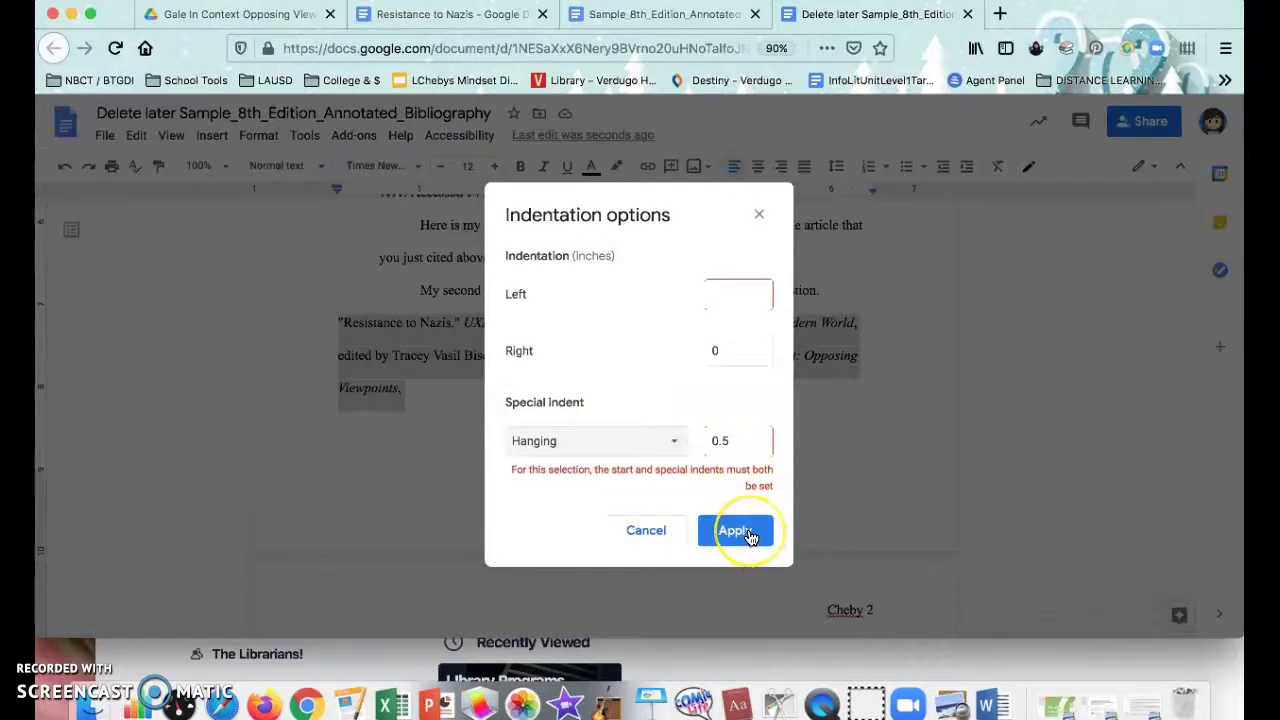
left_click(742, 297)
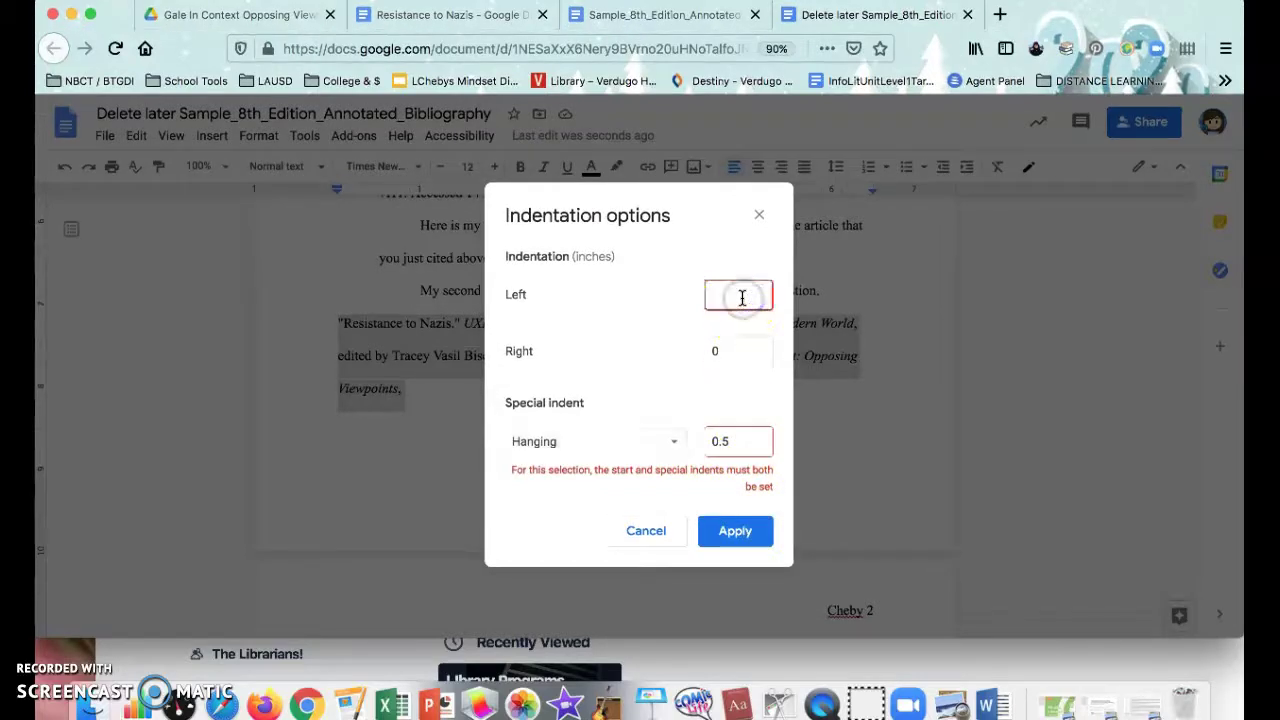
left_click(737, 527)
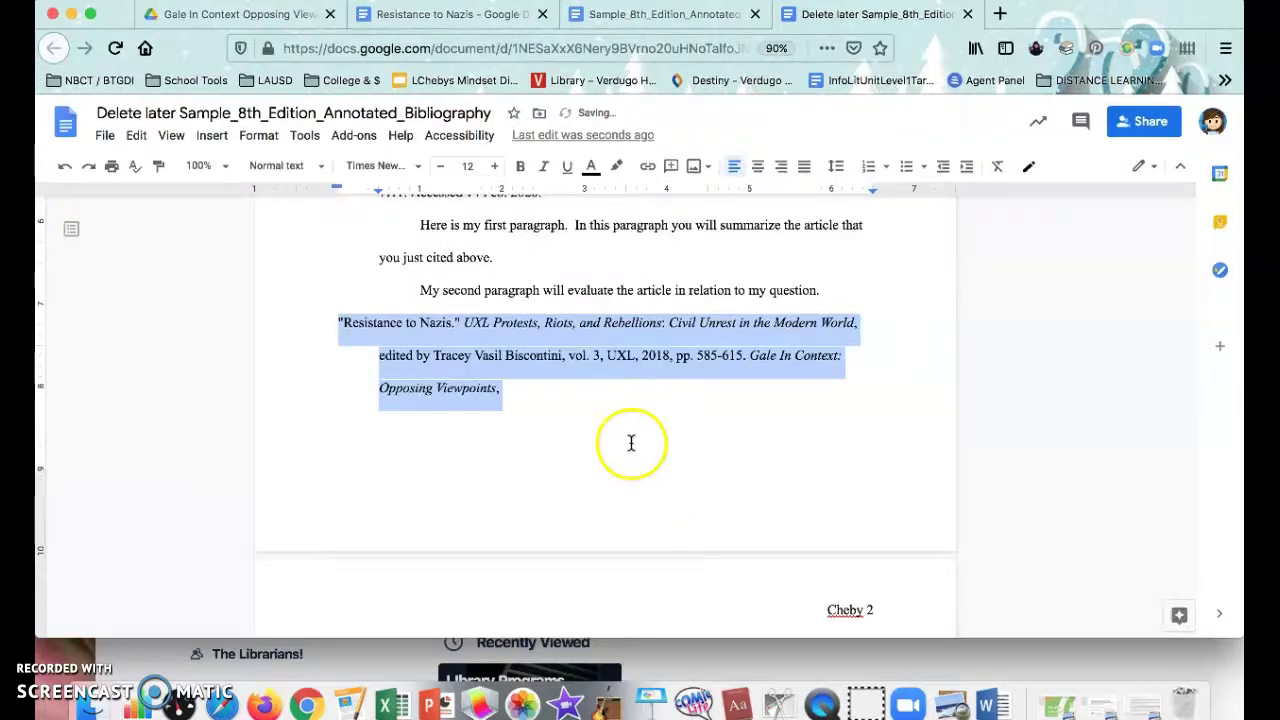
- Start a new line after the access date that ends the second Resistance to Nazis citation
left_click(571, 403)
scroll(574, 403, "down", 3)
left_click(583, 491)
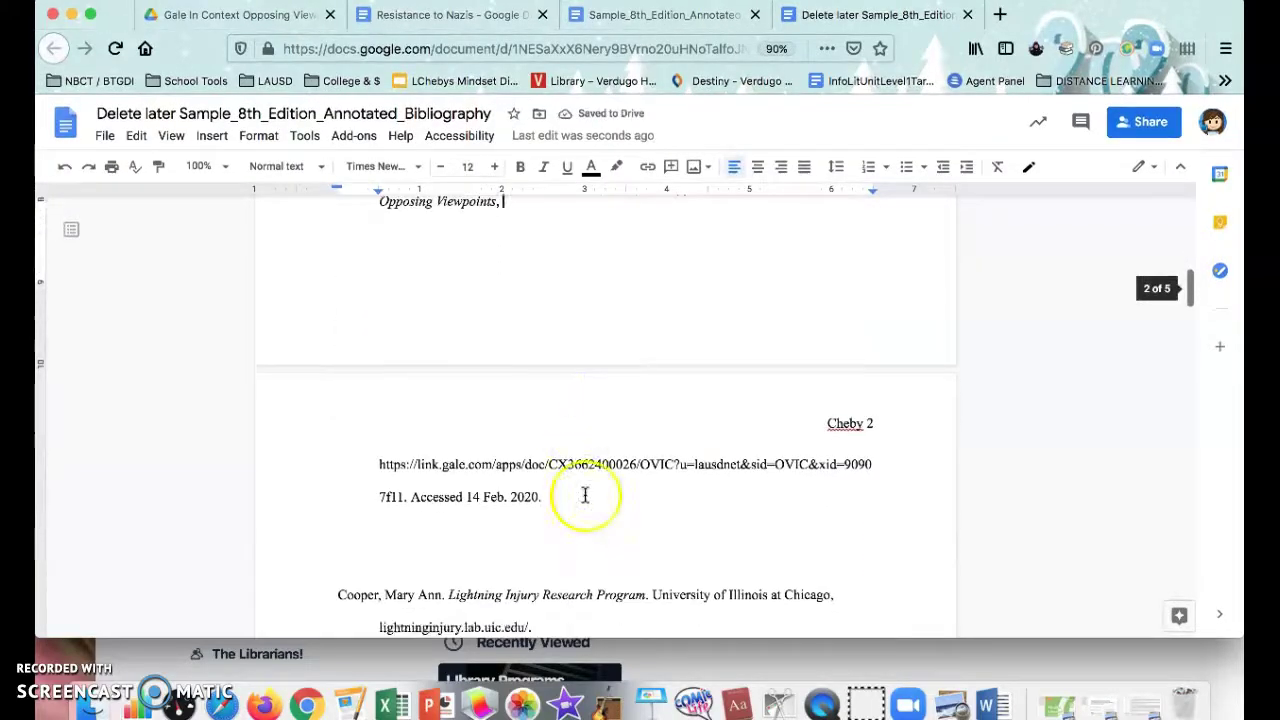
key("Return")
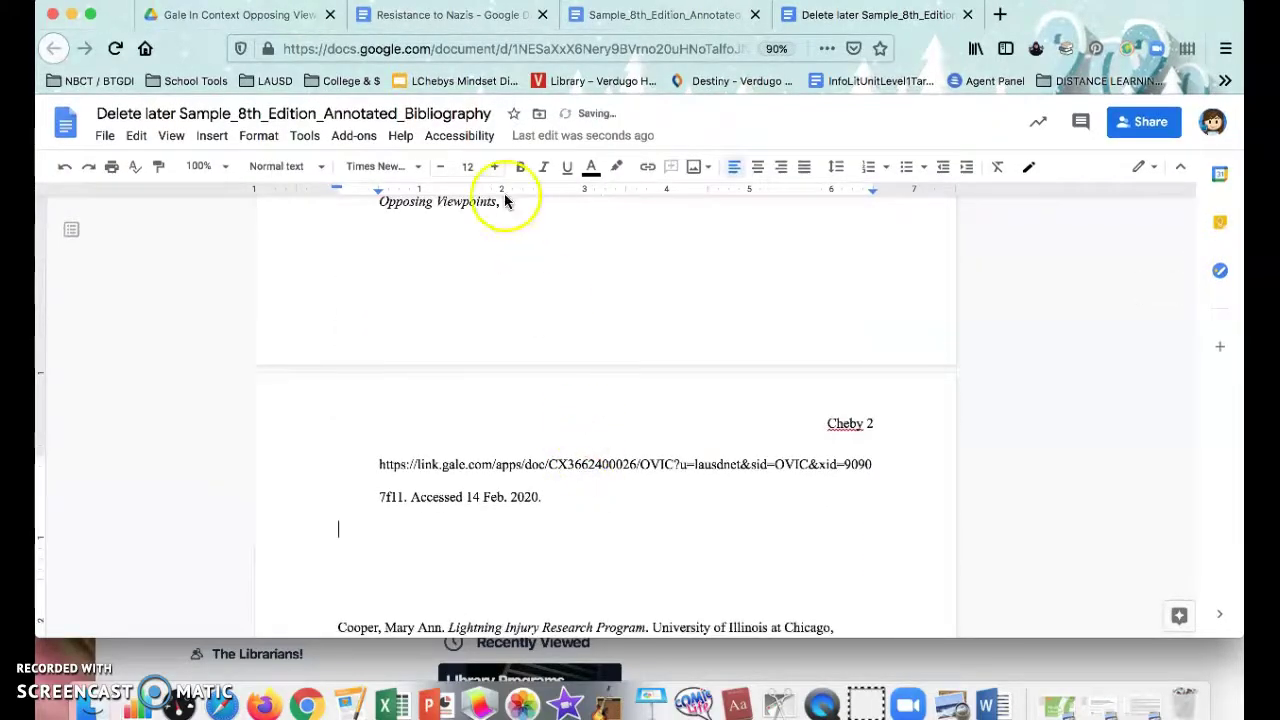
- Set the new line's indentation to 0.5 inch left with a 0.5-inch first-line special indent
left_click(258, 135)
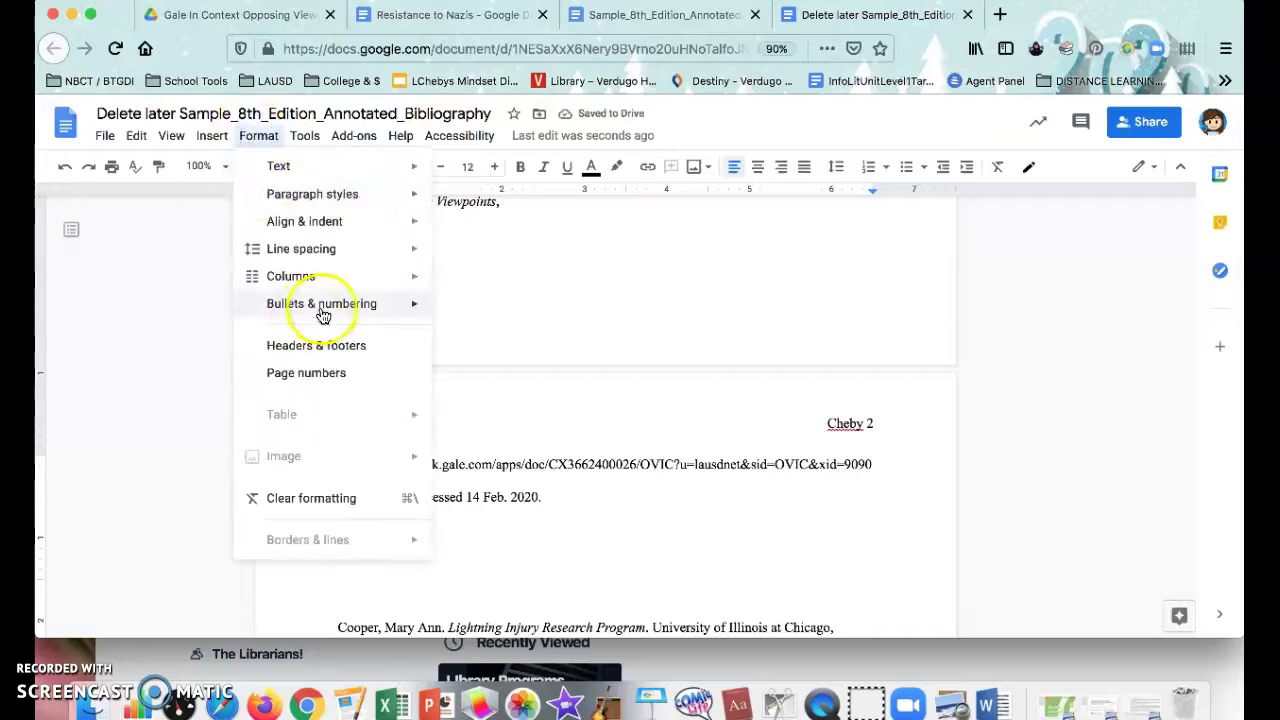
mouse_move(338, 246)
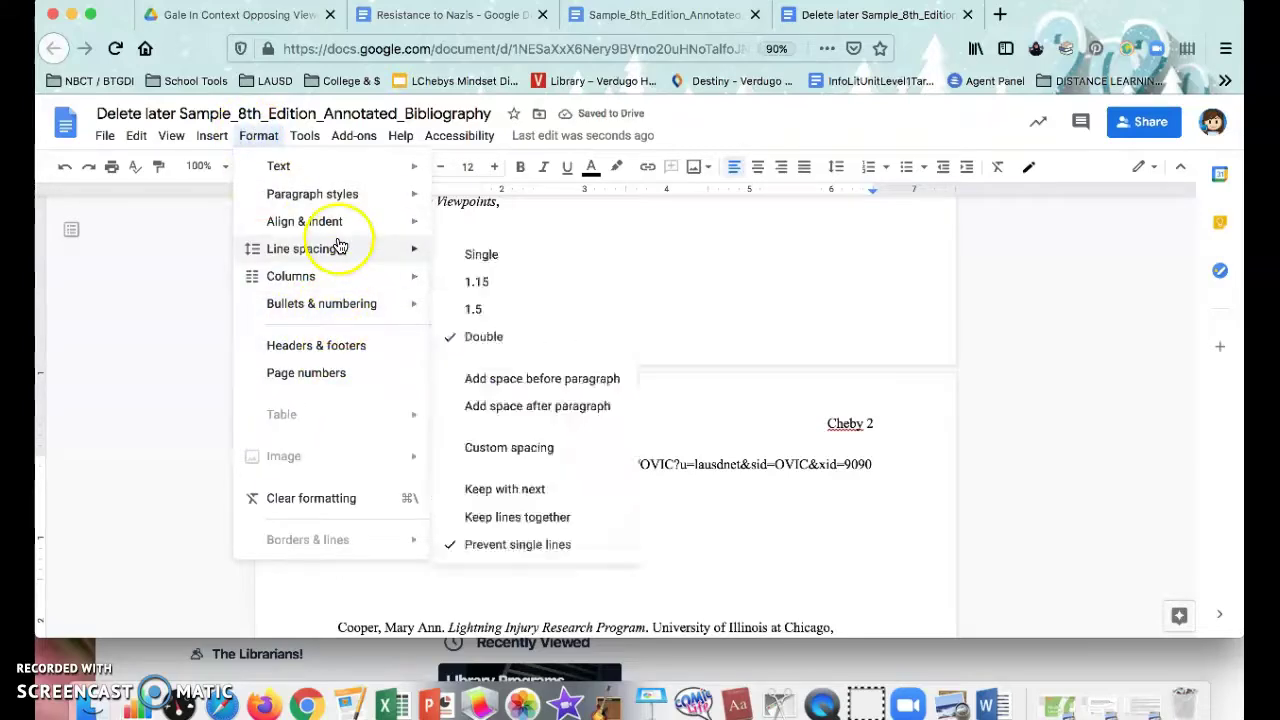
mouse_move(394, 225)
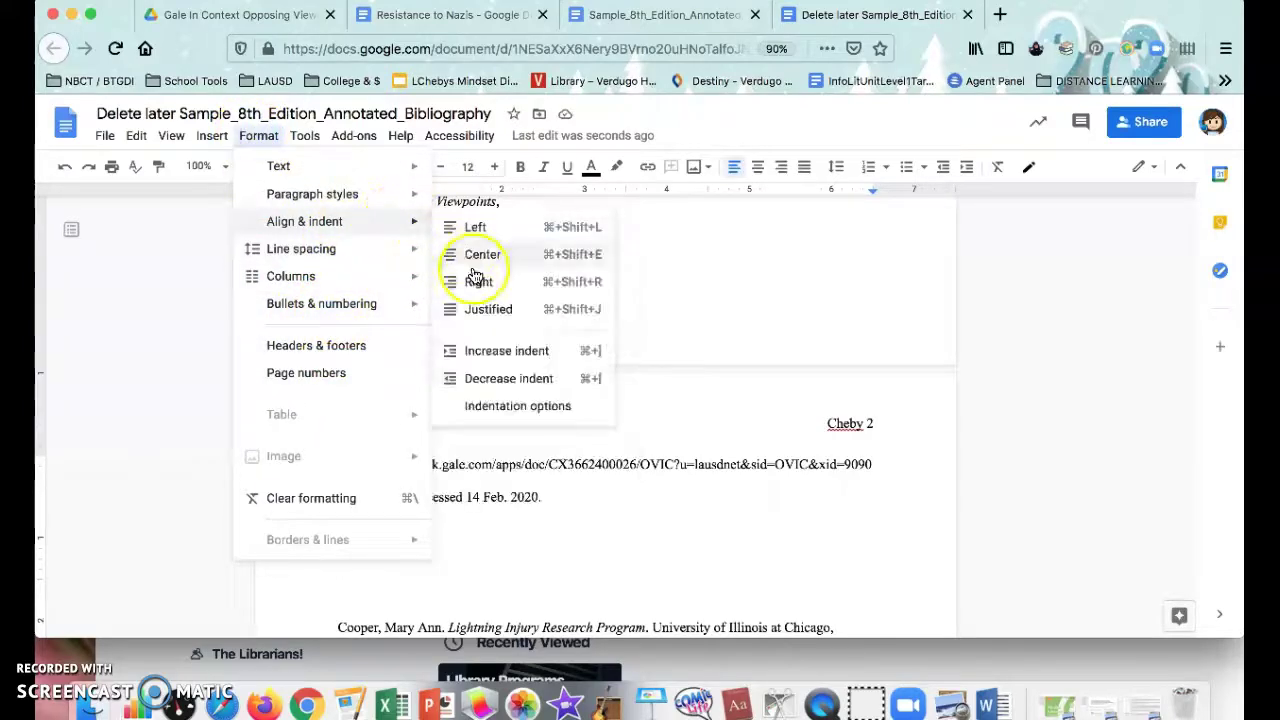
left_click(490, 405)
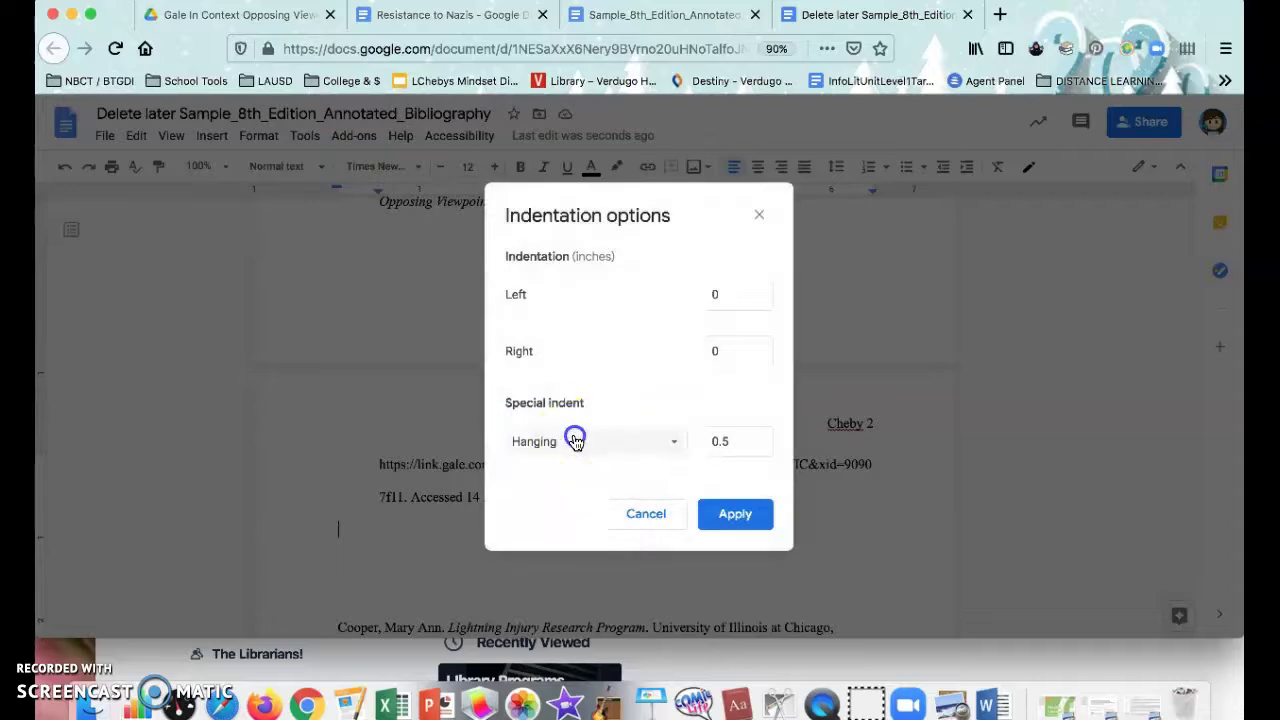
left_click(576, 441)
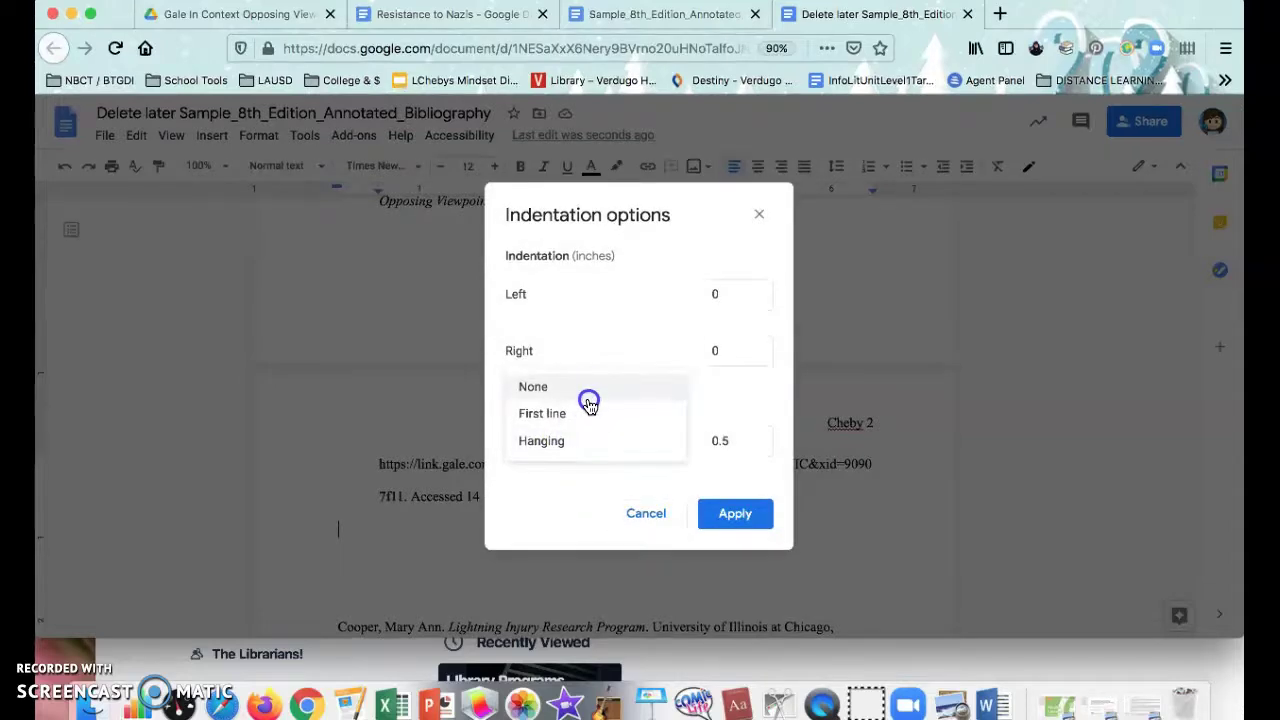
left_click(586, 415)
left_click_drag(733, 287, 699, 286)
type(".5")
key("Return")
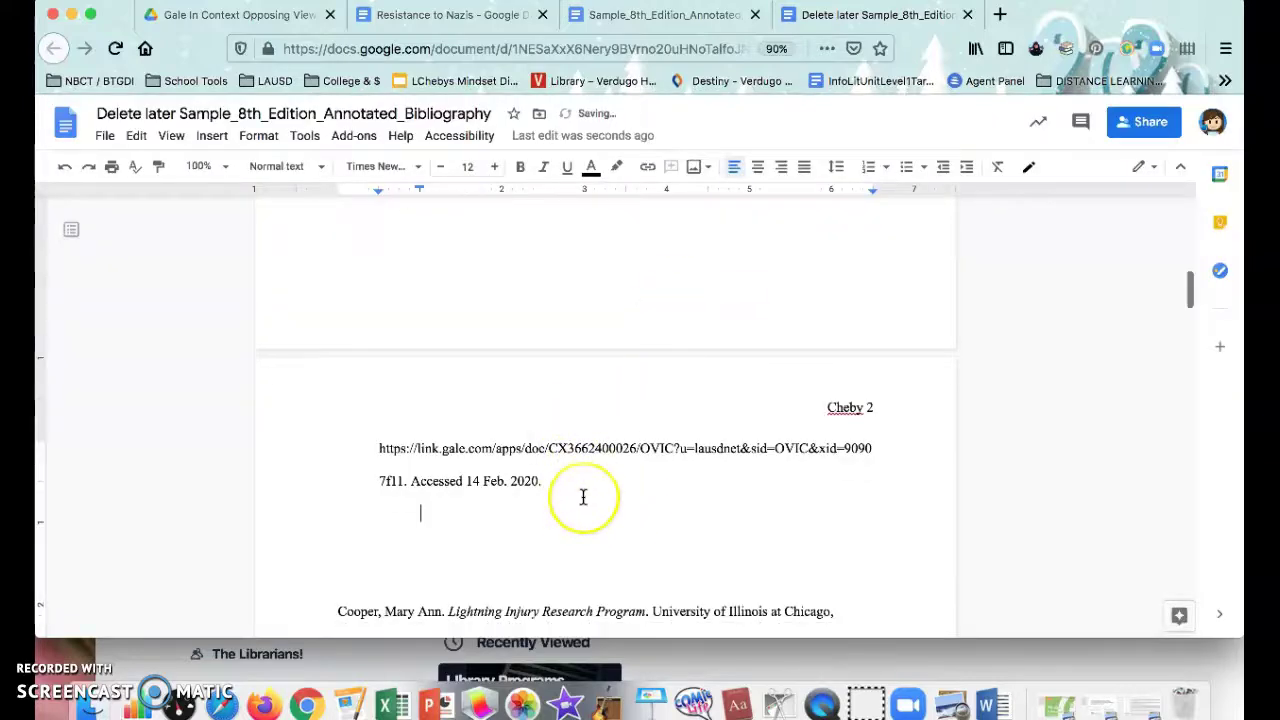
scroll(583, 497, "down", 4)
scroll(583, 497, "up", 5)
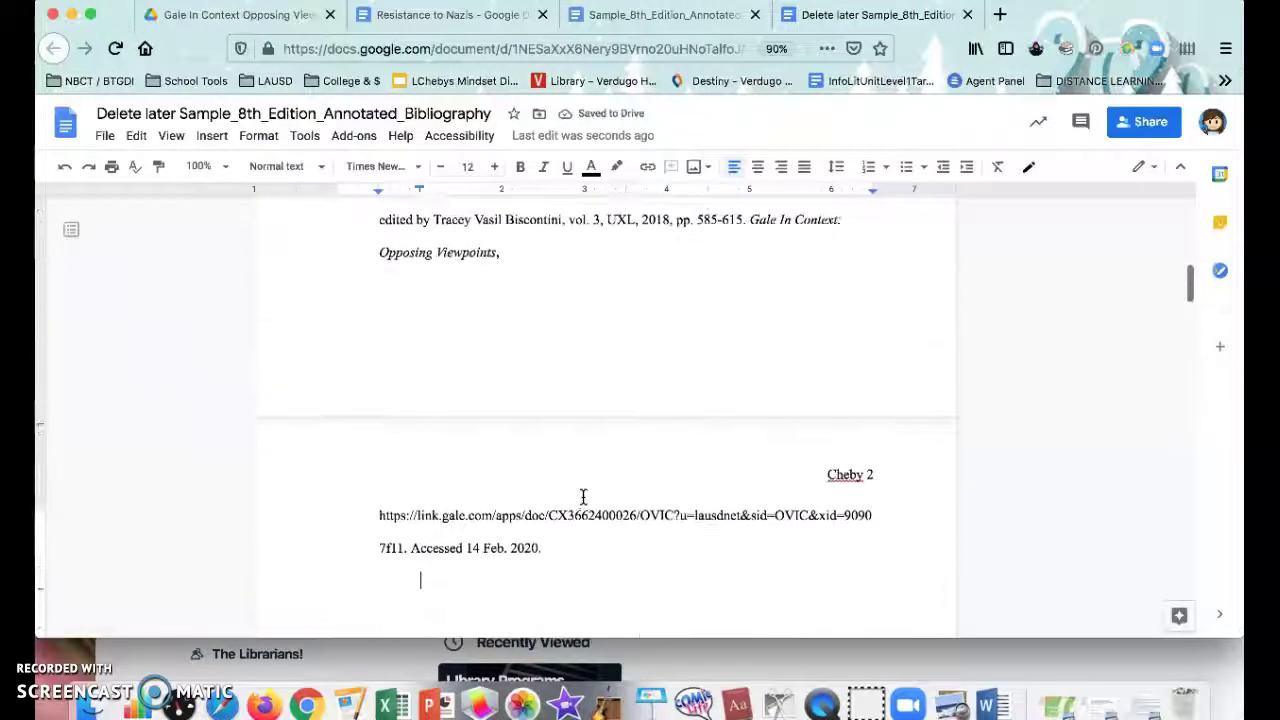
scroll(583, 497, "up", 1)
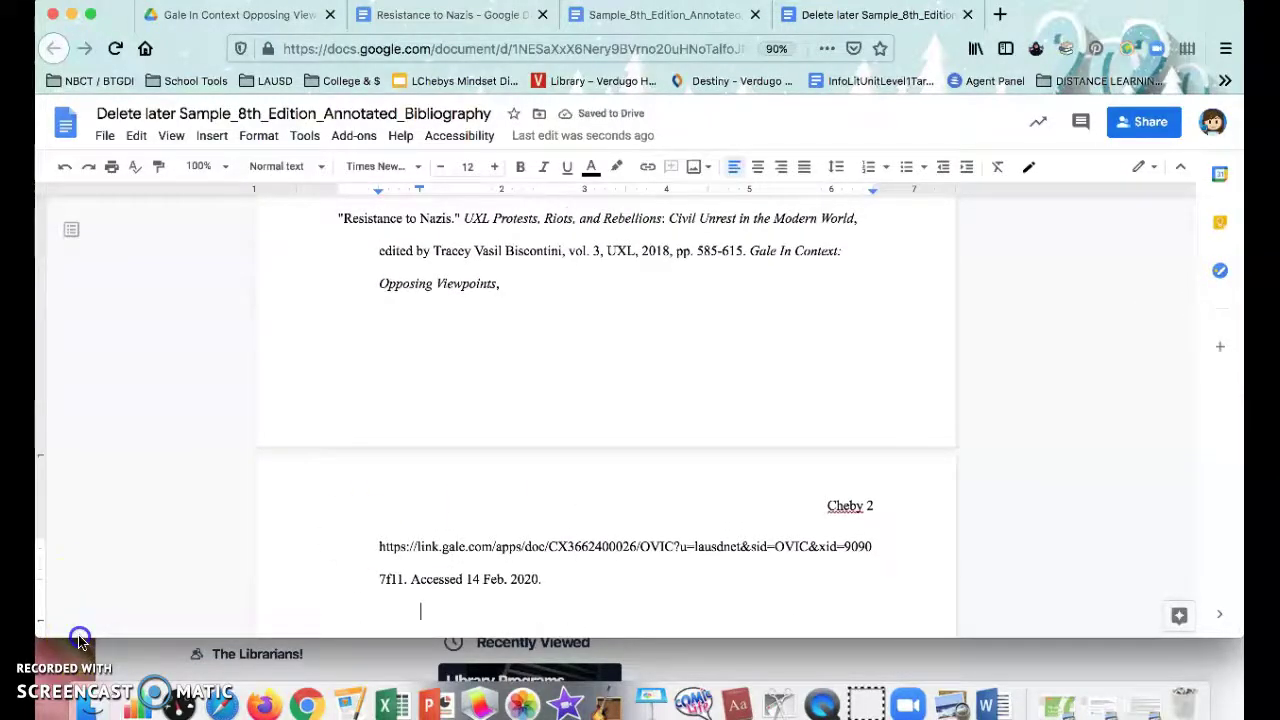